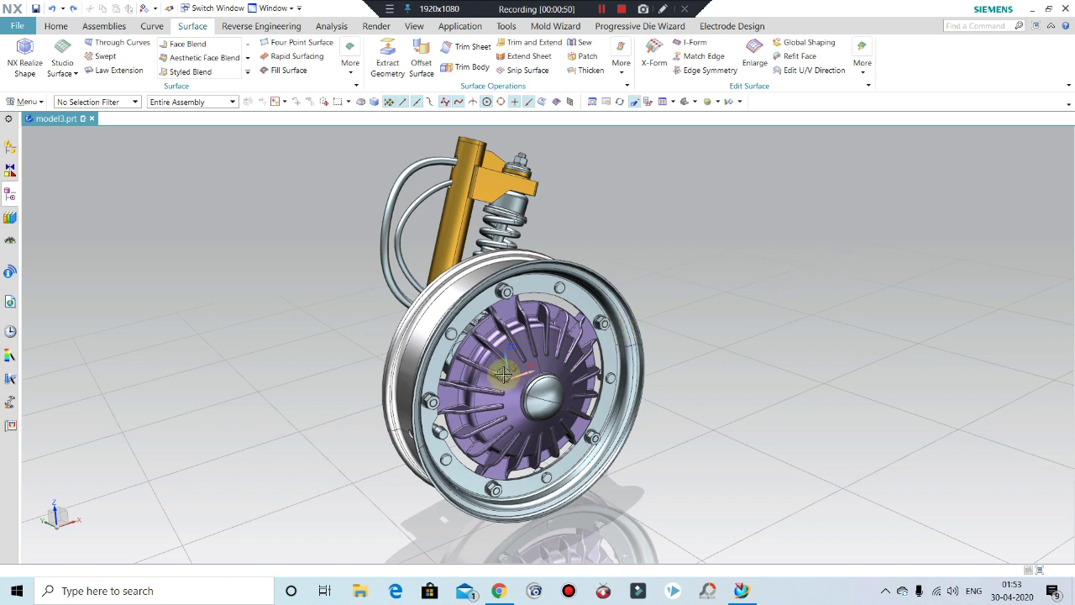
Orbit and zoom around the wheel assembly to inspect the hub side and front.
scroll(538, 333, "up", 2)
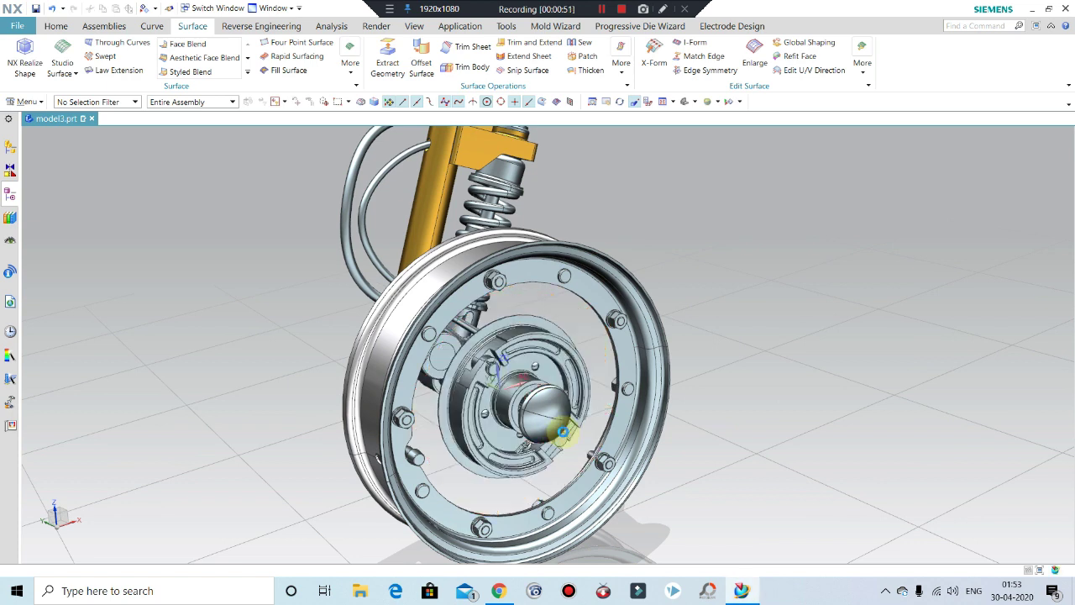
mouse_move(636, 409)
middle_mouse_down()
mouse_move(608, 417)
mouse_move(624, 408)
mouse_move(546, 324)
mouse_move(647, 334)
mouse_move(458, 391)
middle_mouse_up()
scroll(458, 390, "up", 2)
scroll(457, 390, "up", 2)
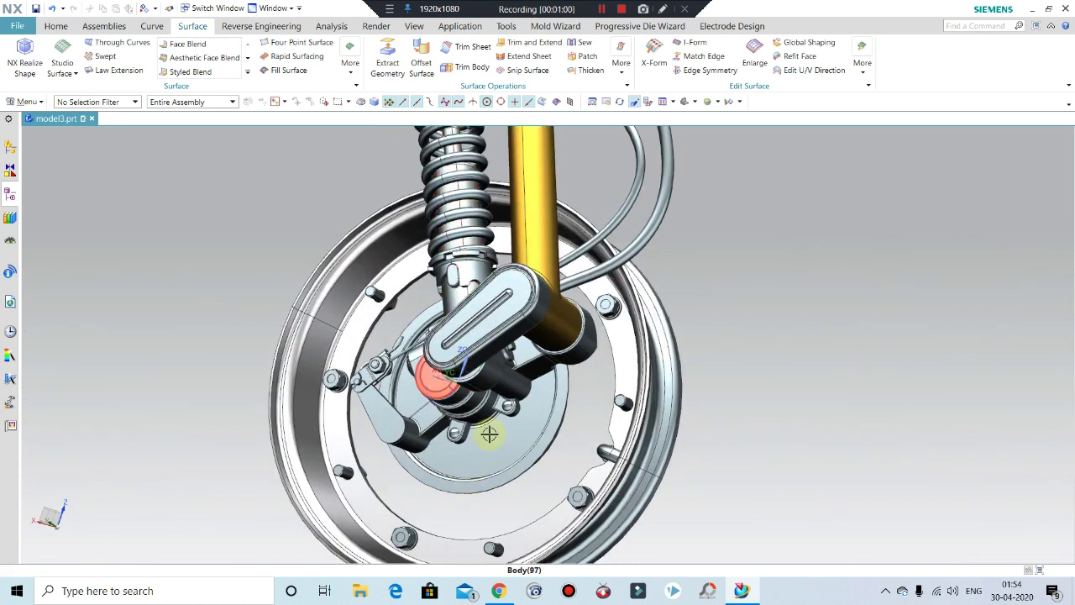
mouse_move(491, 429)
middle_mouse_down()
mouse_move(532, 438)
mouse_move(547, 413)
mouse_move(473, 353)
mouse_move(473, 423)
mouse_move(514, 350)
middle_mouse_up()
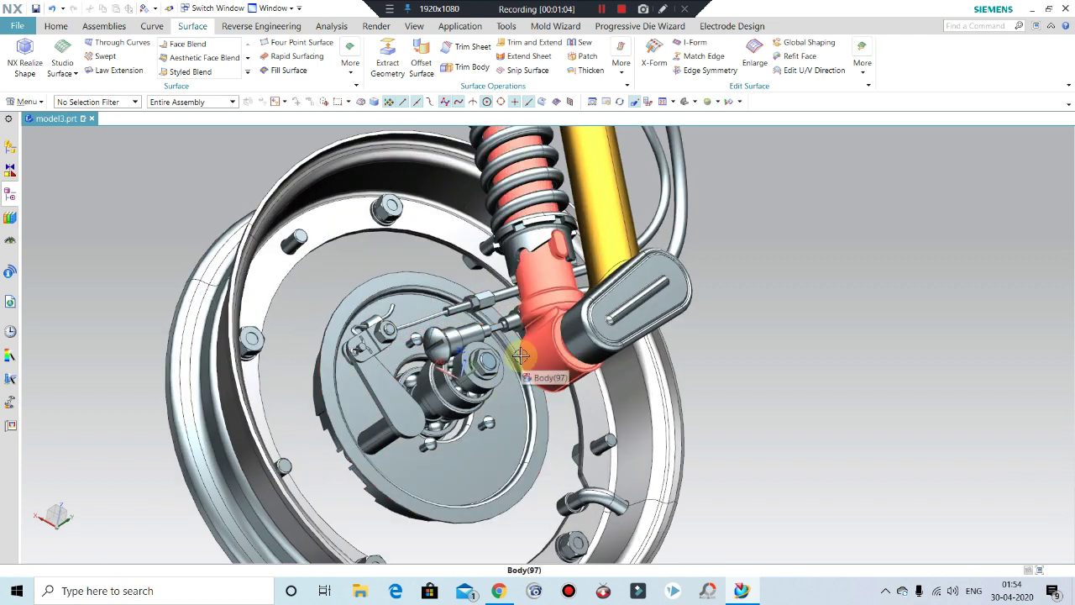
scroll(516, 347, "down", 3)
scroll(694, 327, "down", 1)
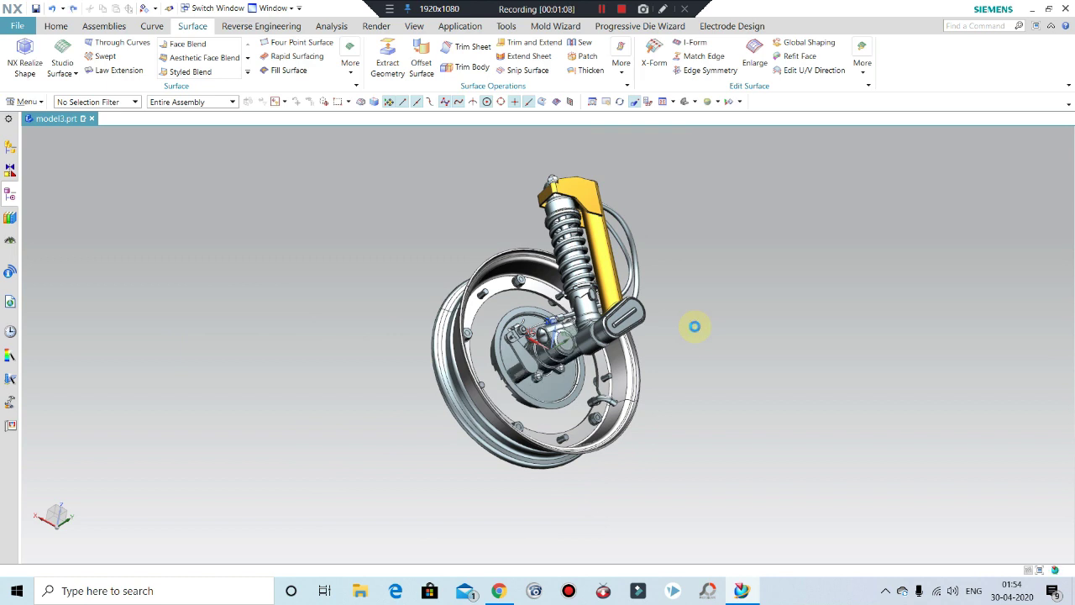
mouse_move(677, 324)
middle_mouse_down()
mouse_move(781, 324)
mouse_move(728, 278)
mouse_move(768, 294)
mouse_move(787, 277)
mouse_move(734, 298)
middle_mouse_up()
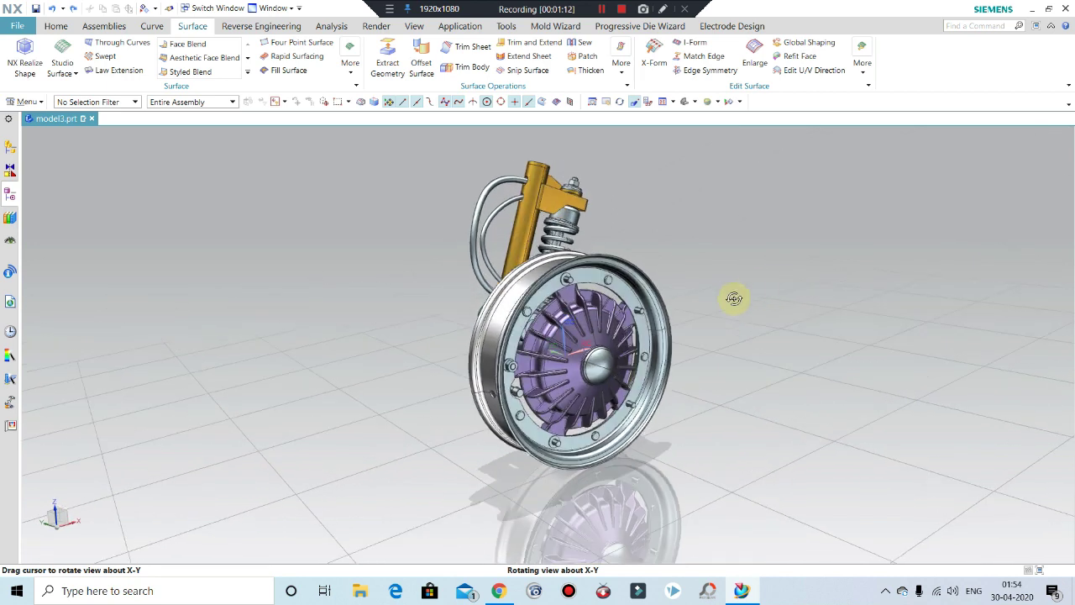
Switch from the shock absorber part into the Pre/Post application.
scroll(722, 318, "up", 1)
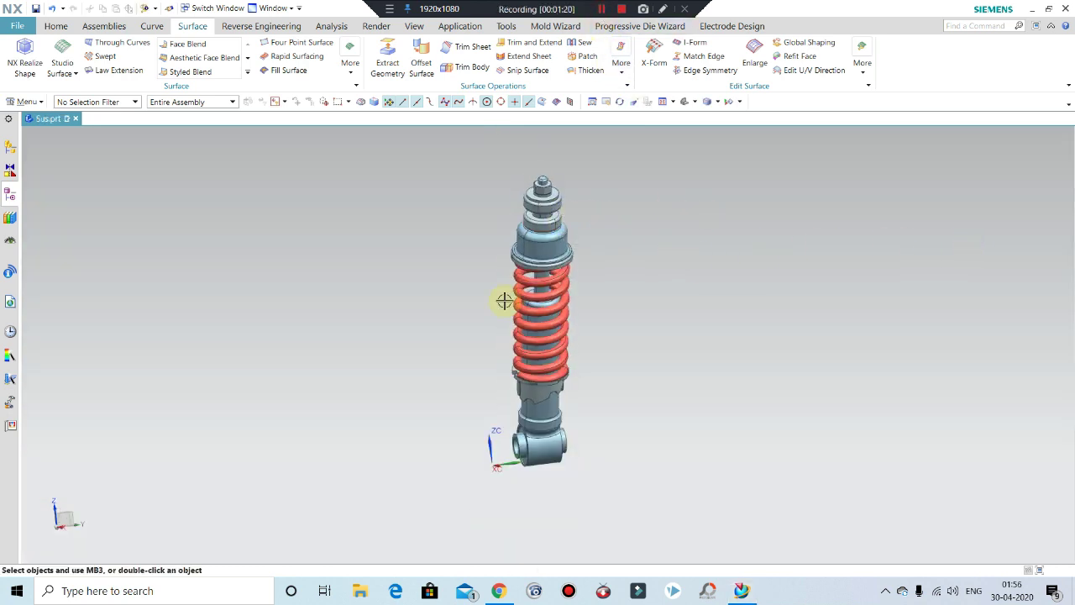
scroll(570, 359, "up", 1)
scroll(605, 370, "up", 1)
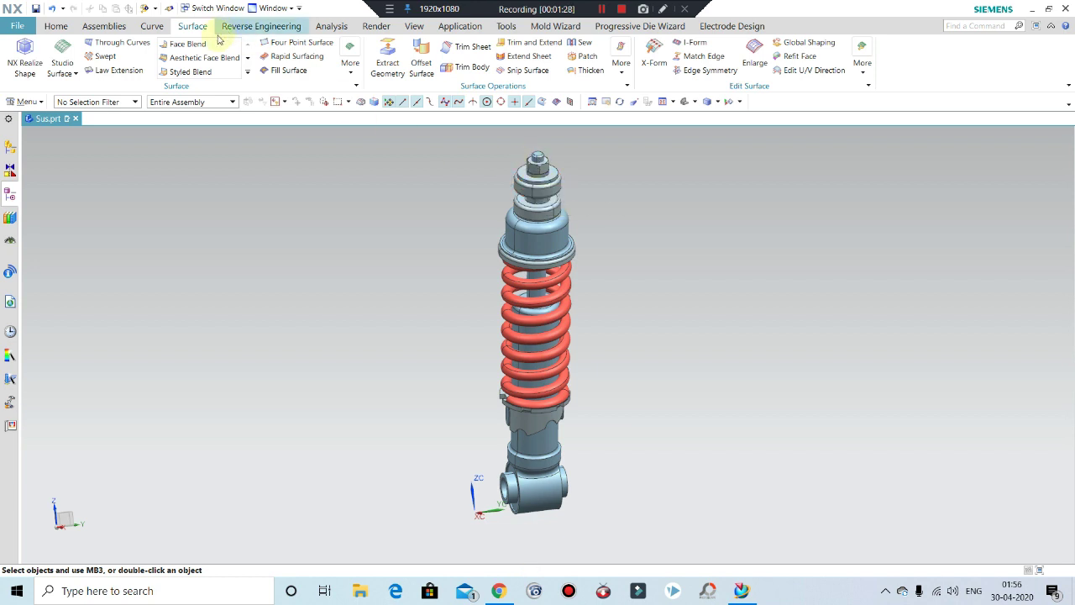
left_click(446, 26)
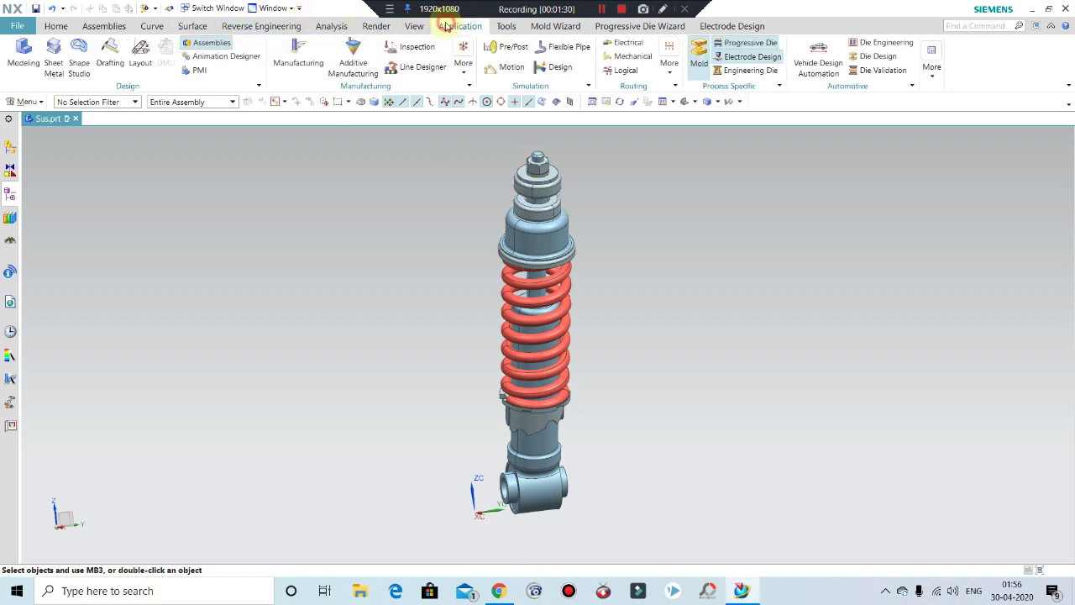
left_click(504, 48)
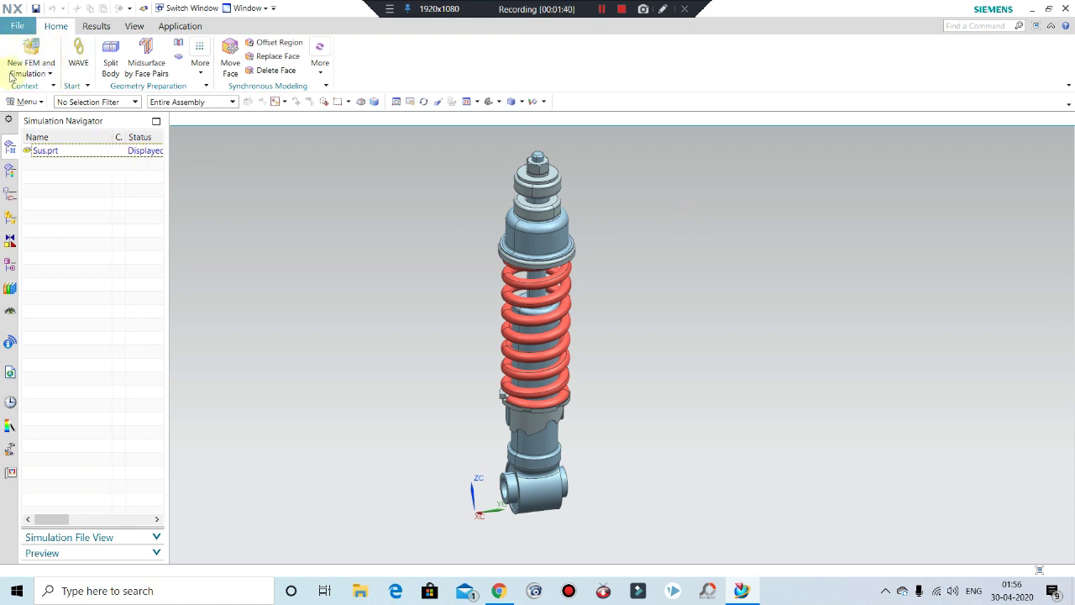
Start a New FEM and Simulation using All Visible bodies at Standard polygon resolution.
left_click(25, 49)
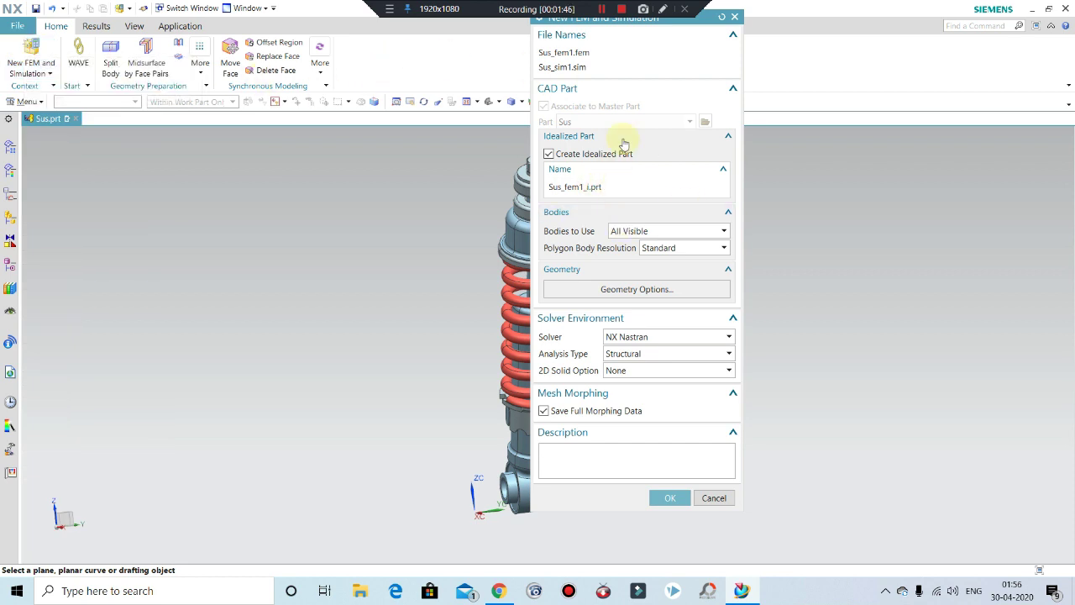
left_click(634, 232)
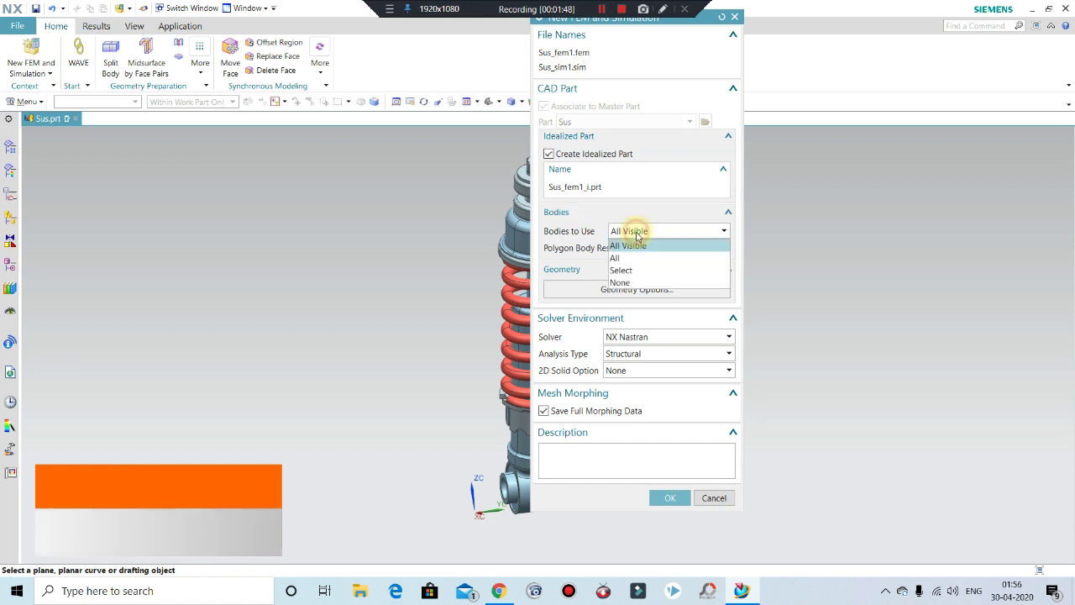
left_click(636, 242)
left_click(654, 248)
left_click(659, 252)
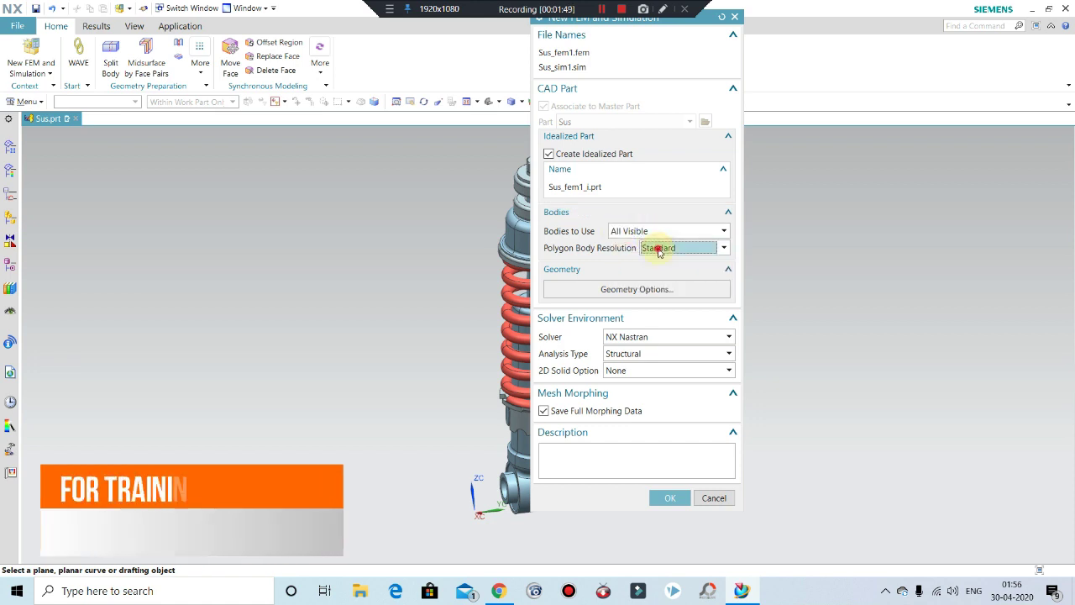
left_click(659, 251)
left_click(662, 252)
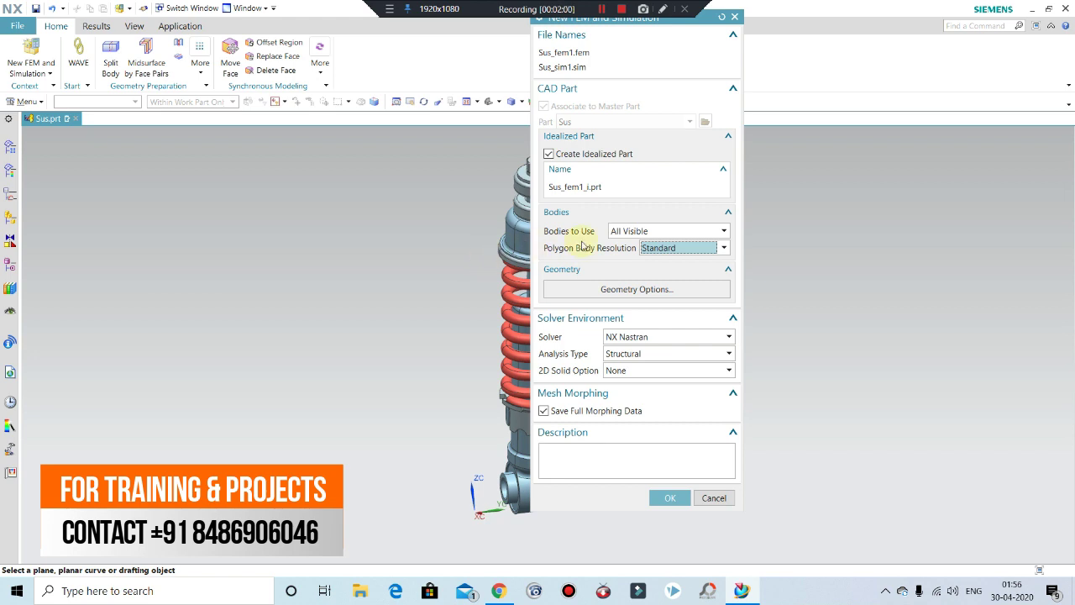
Choose NX Nastran solver, Structural analysis and 2D Solid Option None, then confirm.
left_click(642, 336)
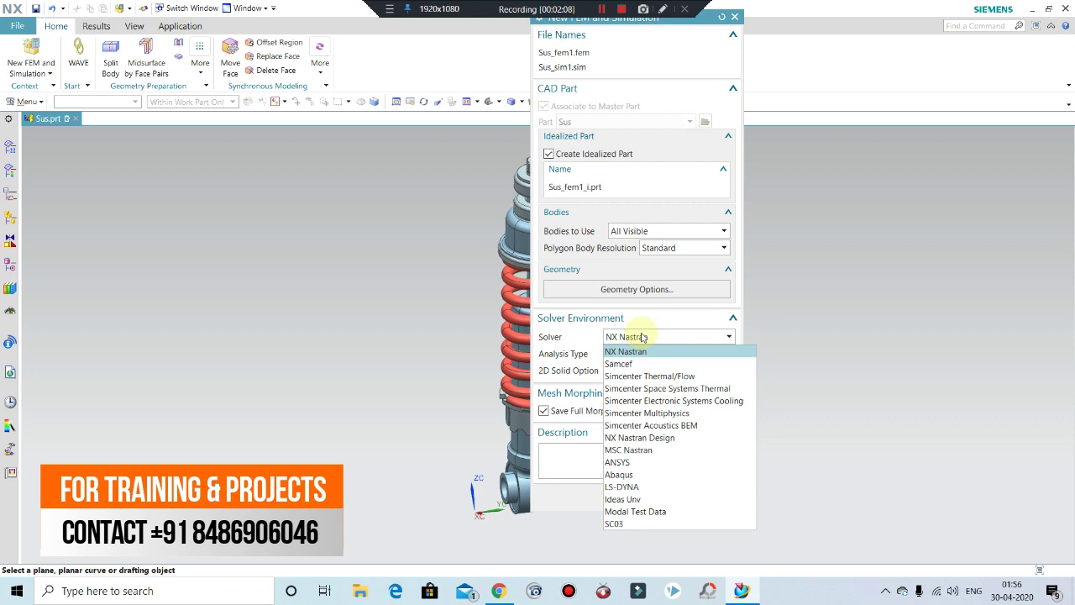
left_click(643, 351)
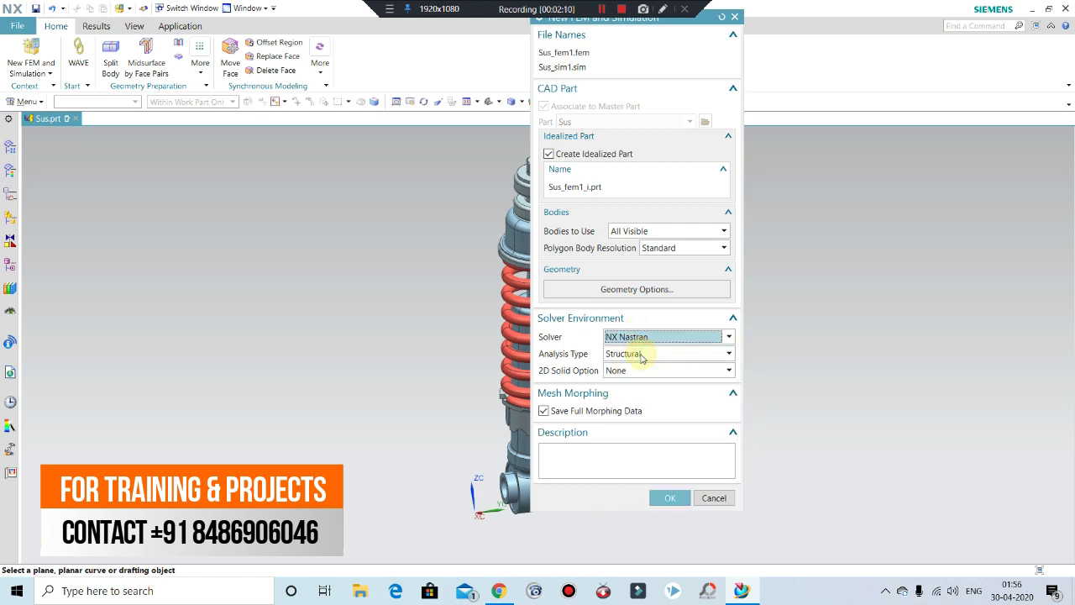
left_click(643, 356)
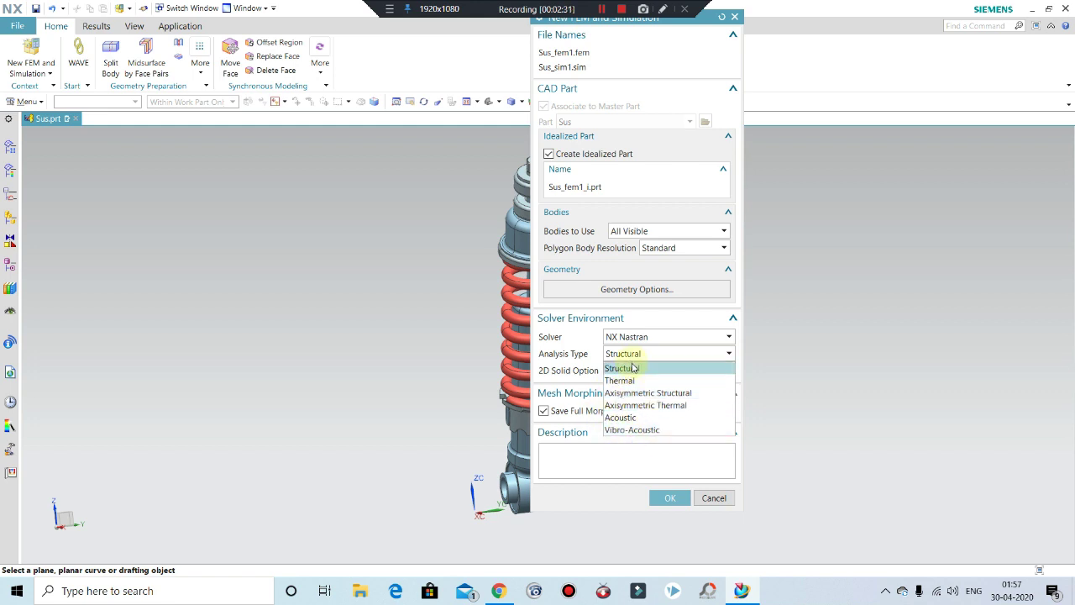
left_click(631, 368)
left_click(625, 371)
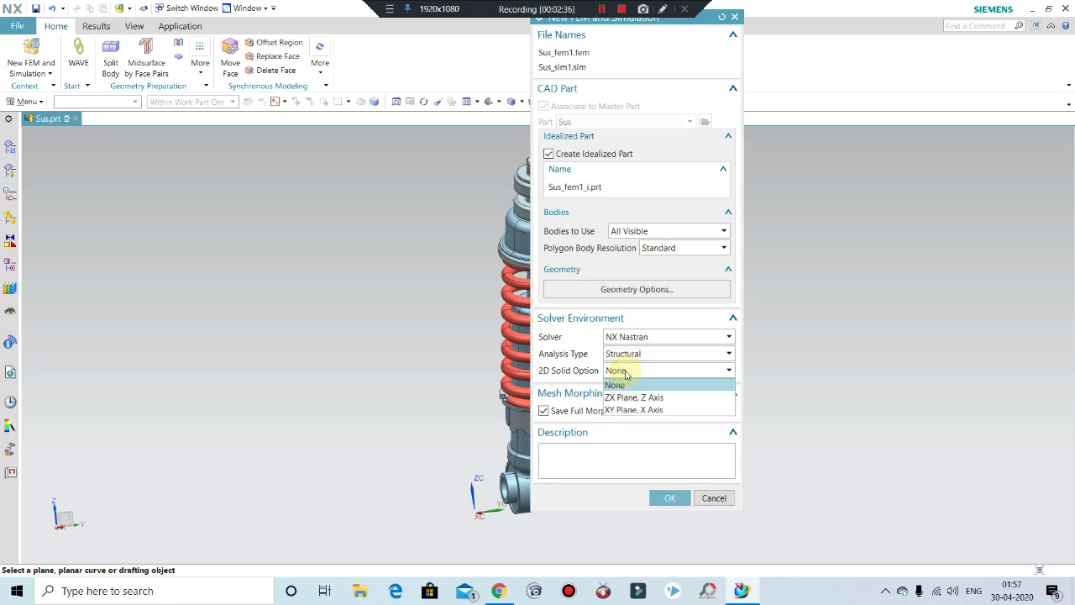
left_click(625, 383)
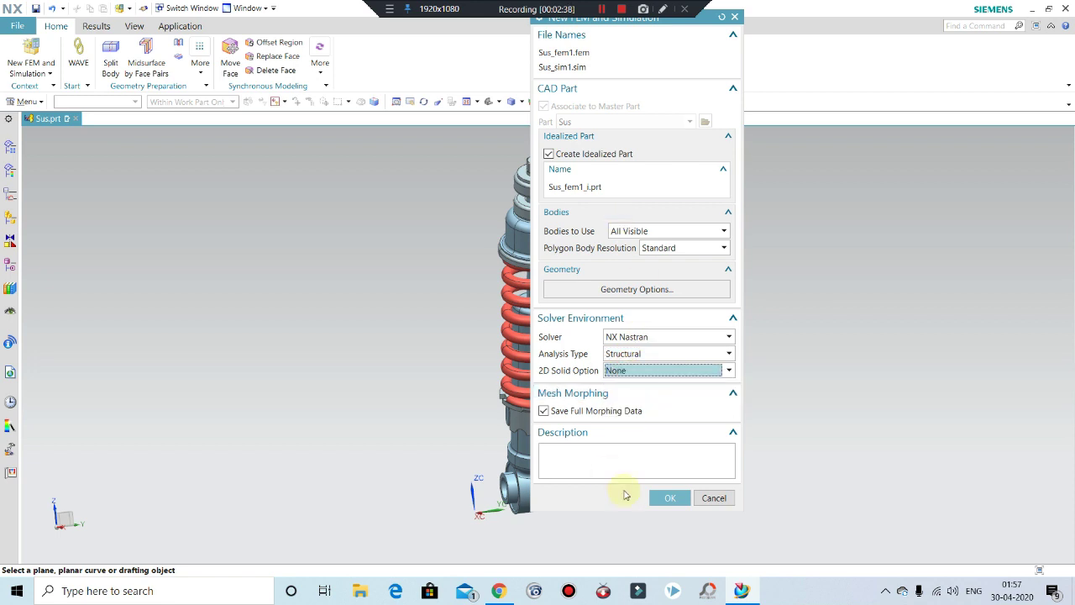
left_click(670, 498)
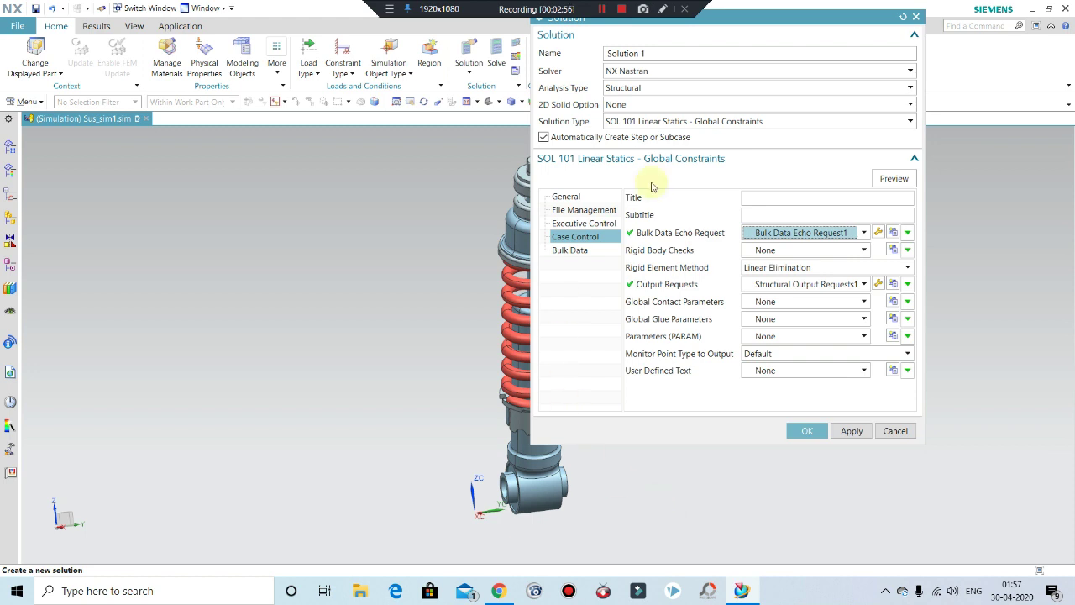
Set Solution 1 to SOL 101 Linear Statics - Global Constraints, review its option pages, and accept.
left_click(665, 71)
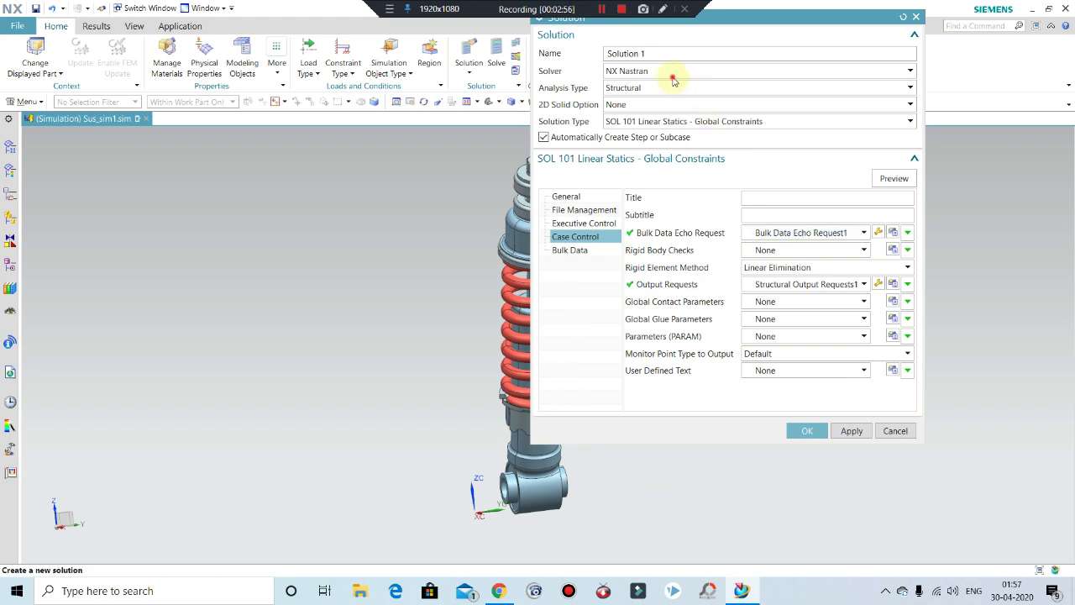
left_click(672, 121)
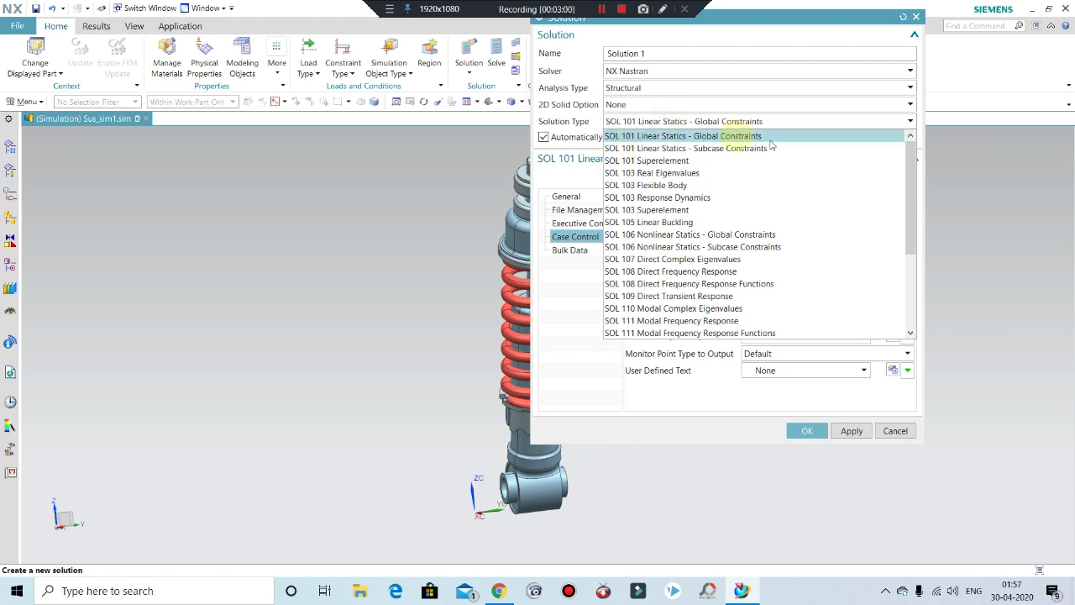
left_click(708, 137)
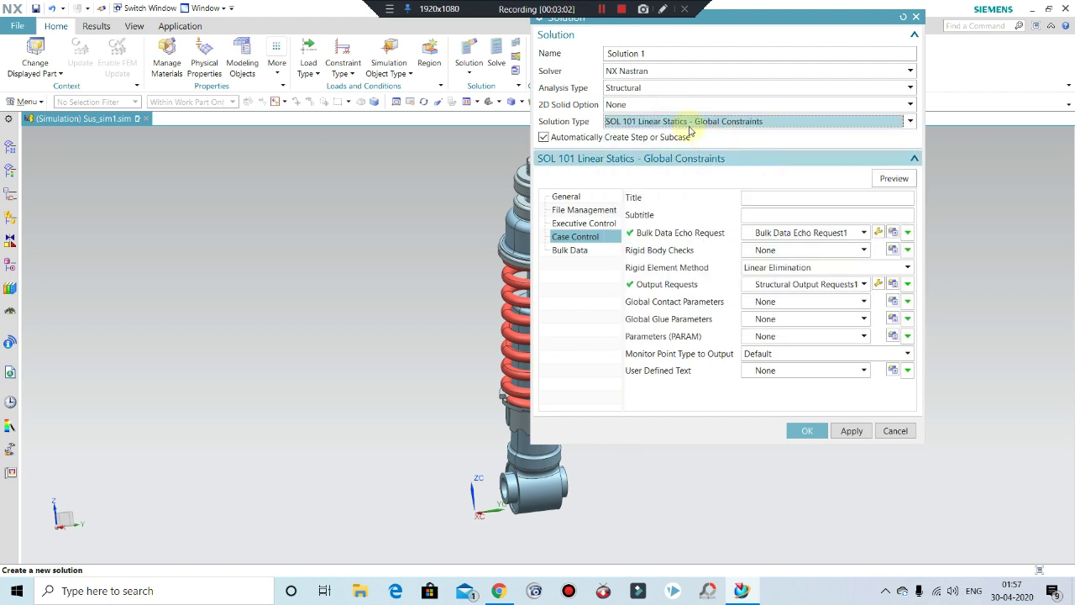
left_click(578, 199)
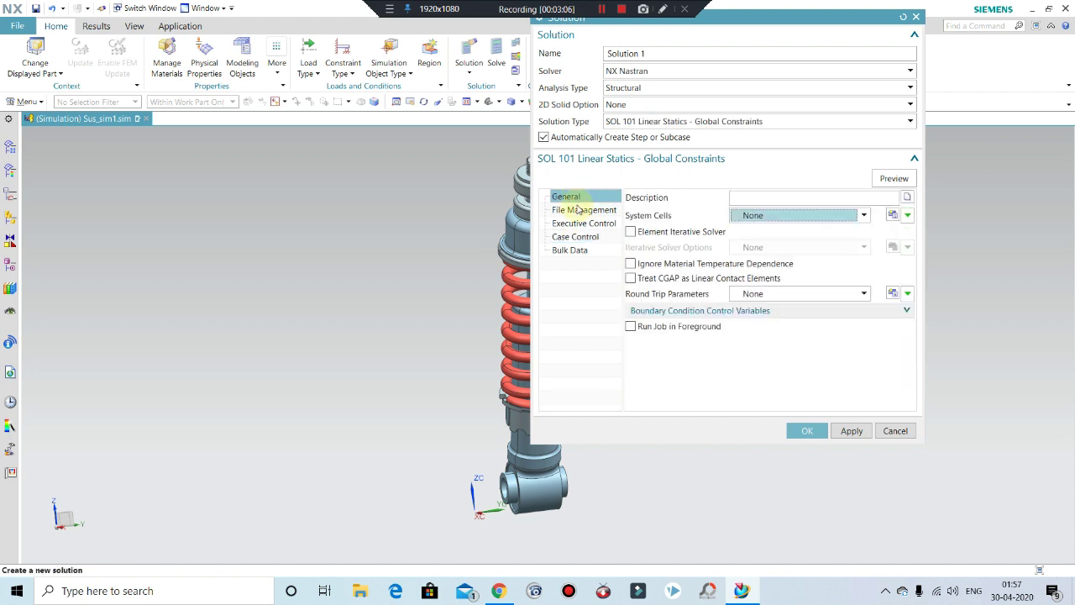
left_click(582, 210)
left_click(566, 223)
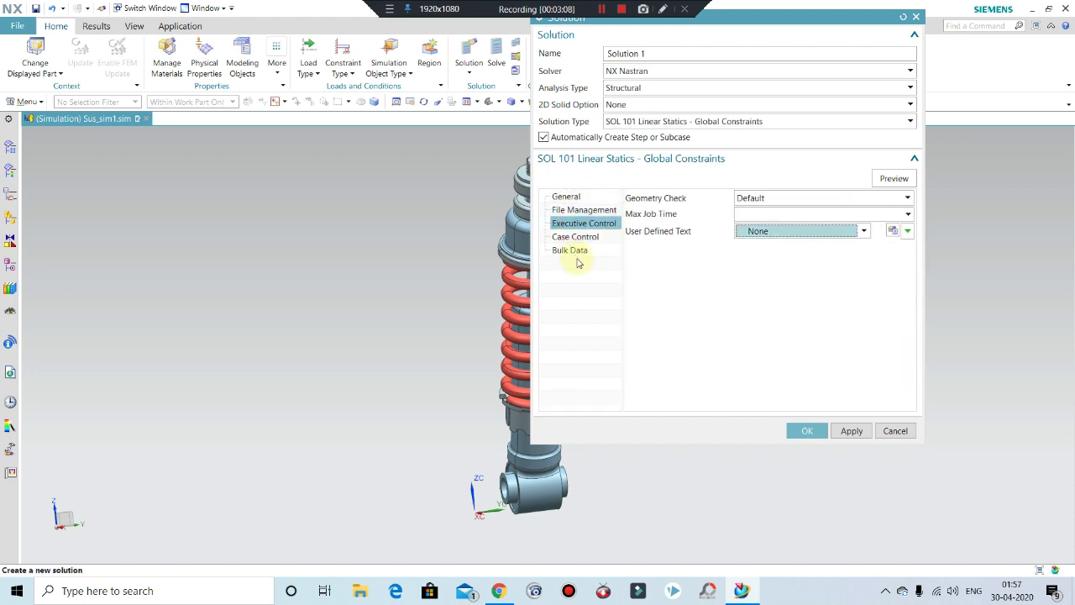
left_click(571, 238)
left_click(569, 251)
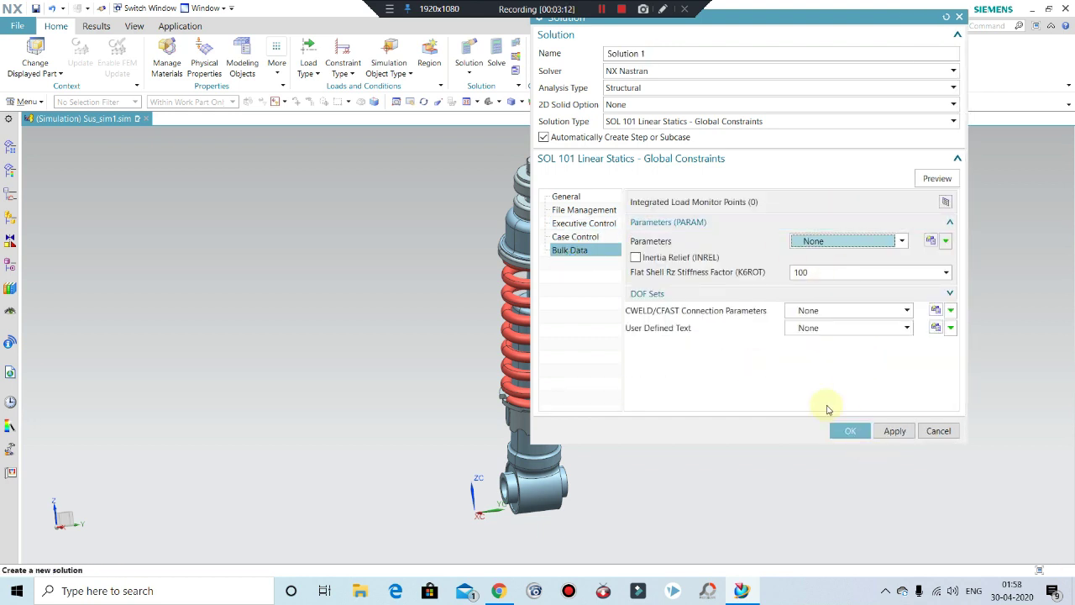
left_click(847, 430)
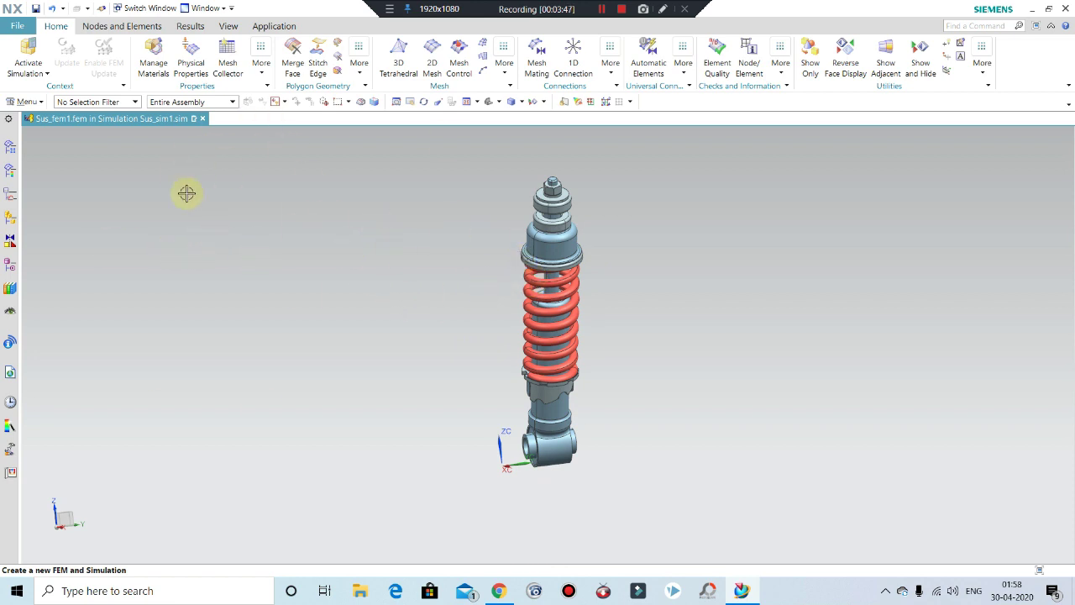
Browse the material library and reorient the shock absorber to stand upright.
left_click(161, 50)
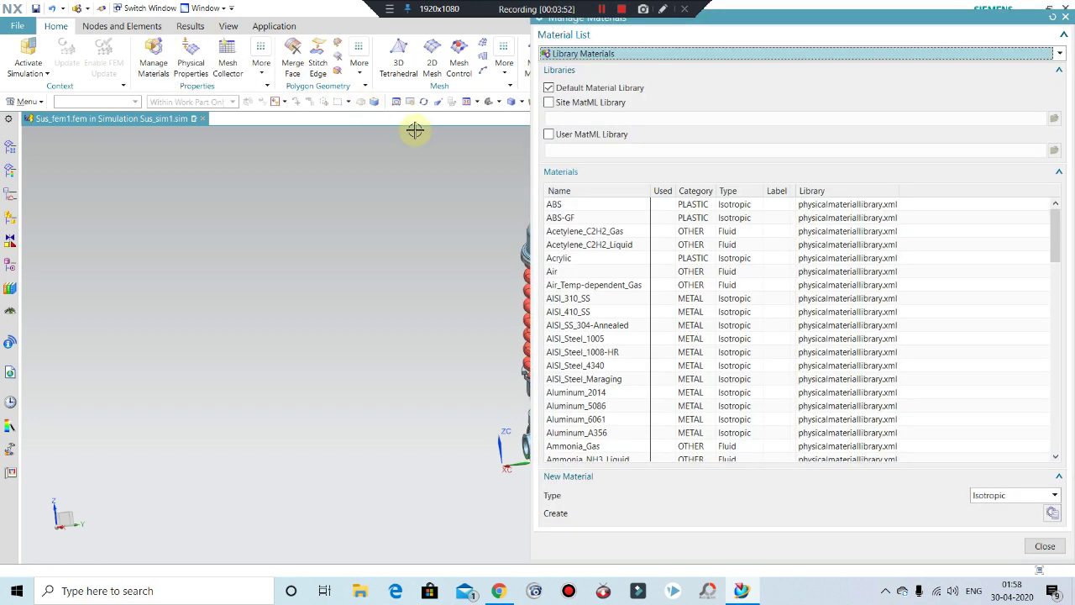
middle_click_drag(268, 274, 420, 234)
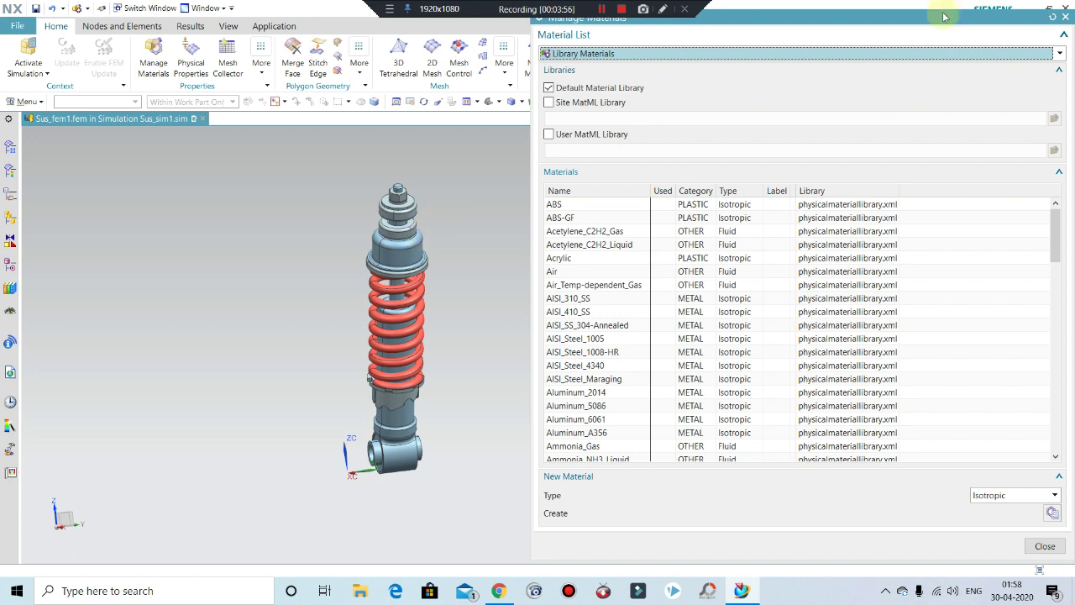
left_click(1065, 16)
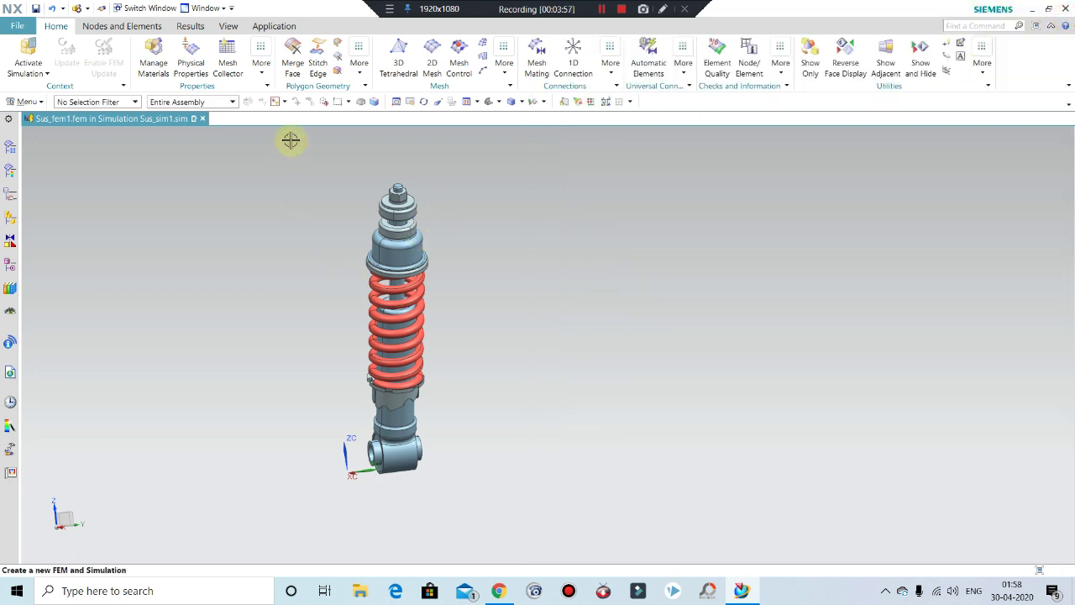
Box-select all nine shock absorber bodies and assign them Steel.
left_click(270, 73)
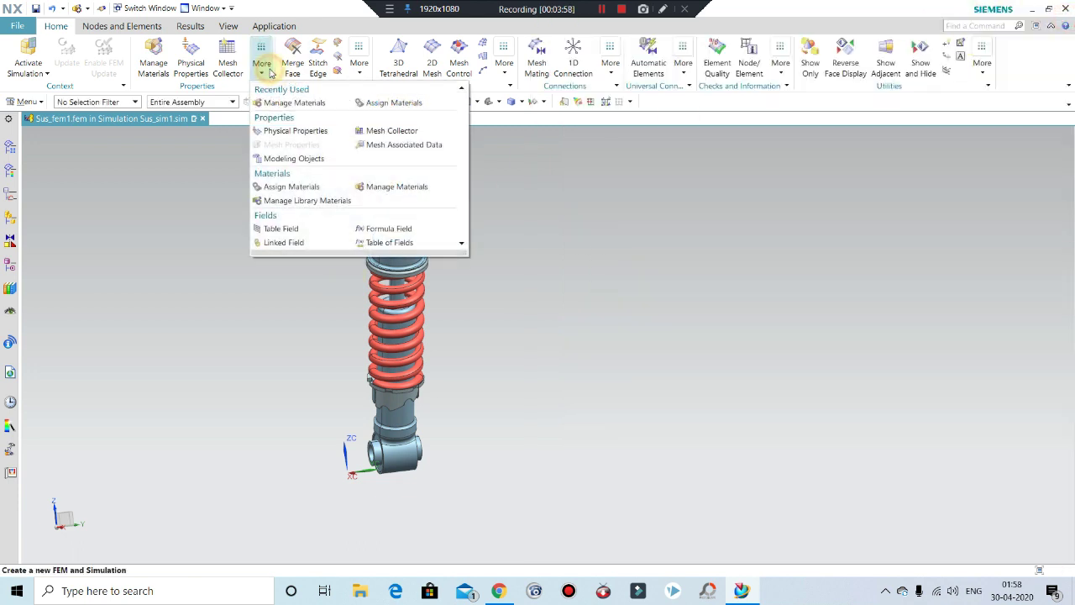
left_click(292, 186)
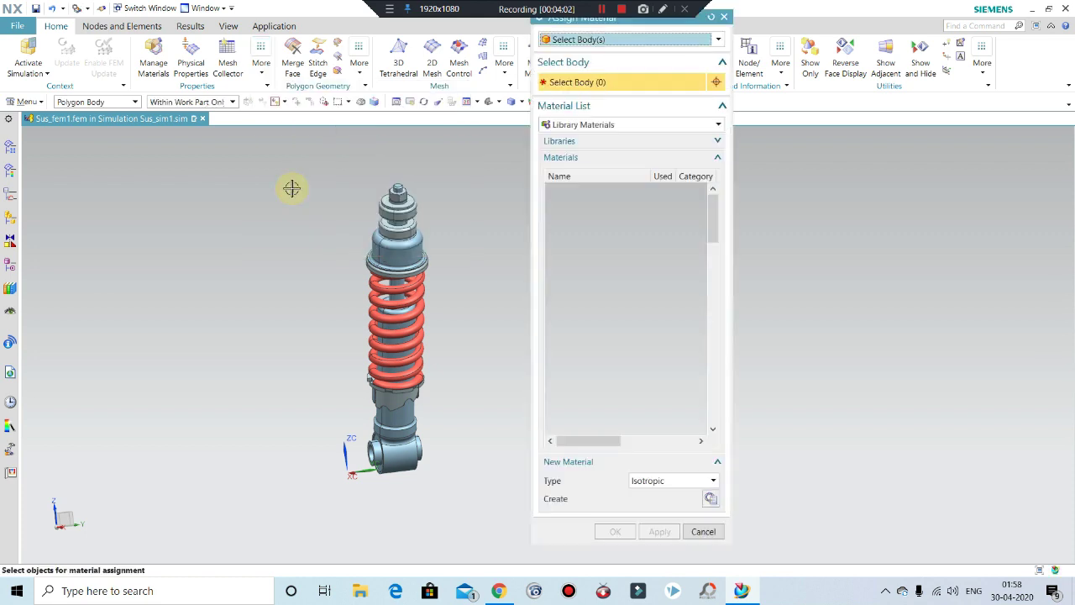
left_click_drag(458, 235, 336, 470)
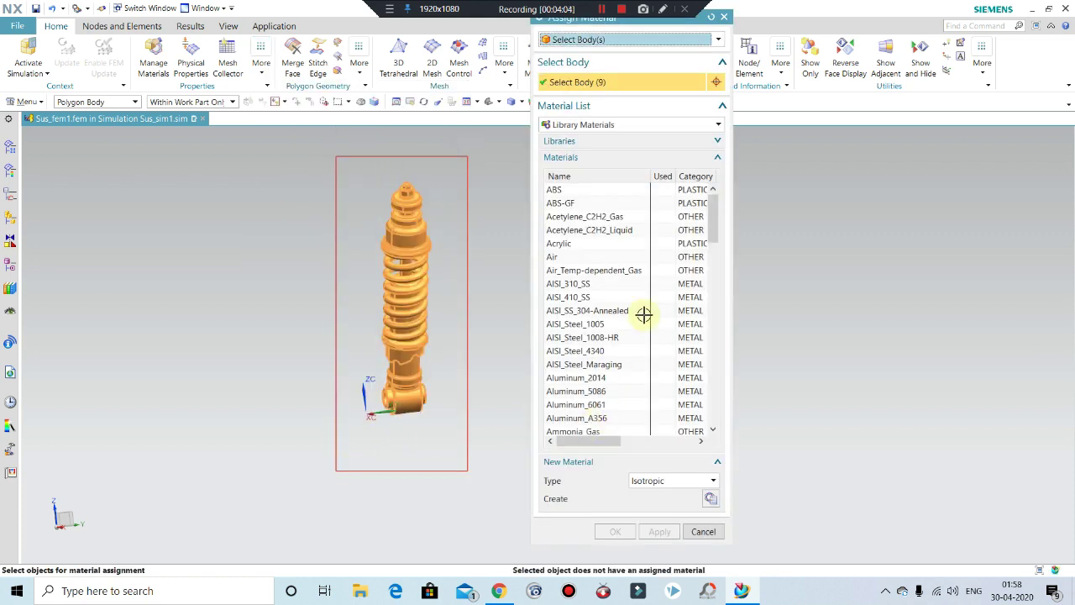
scroll(588, 313, "down", 4)
scroll(579, 367, "down", 2)
scroll(580, 368, "down", 2)
scroll(588, 368, "down", 4)
scroll(591, 369, "down", 4)
scroll(590, 377, "down", 4)
scroll(590, 377, "down", 1)
left_click(559, 391)
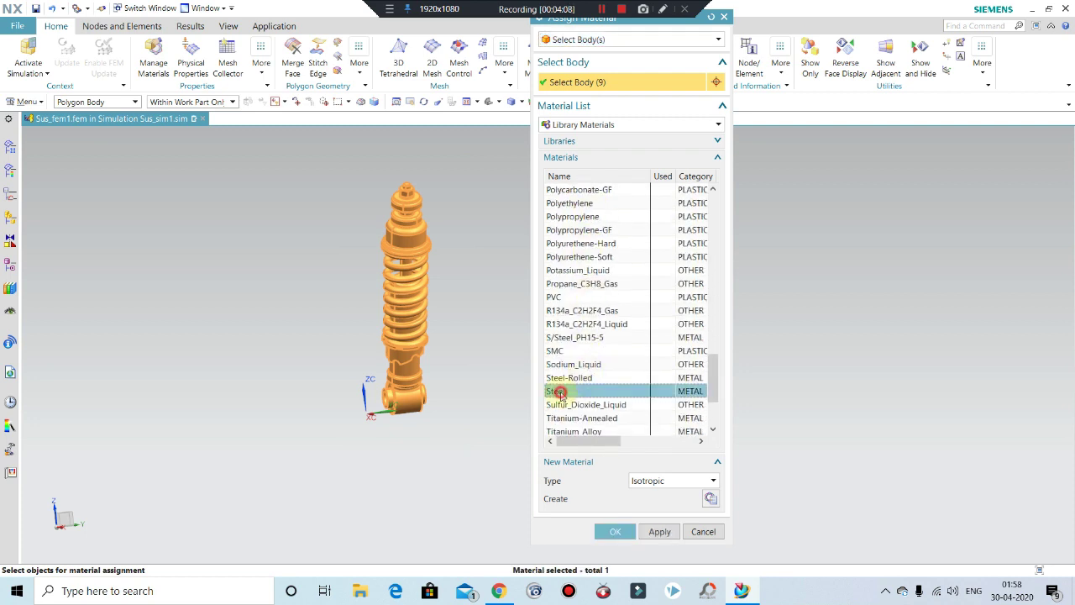
left_click(608, 533)
scroll(274, 368, "up", 2)
scroll(391, 329, "down", 2)
scroll(362, 289, "up", 1)
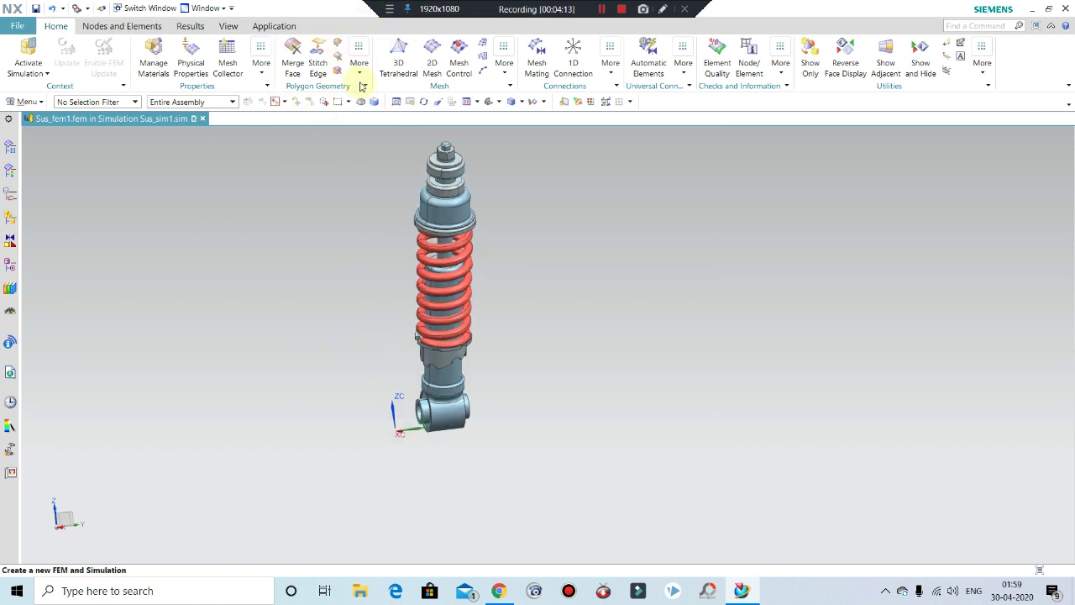
Start an Edge Based Merge Face and pick the seam edge on the upper mount ring.
left_click(294, 59)
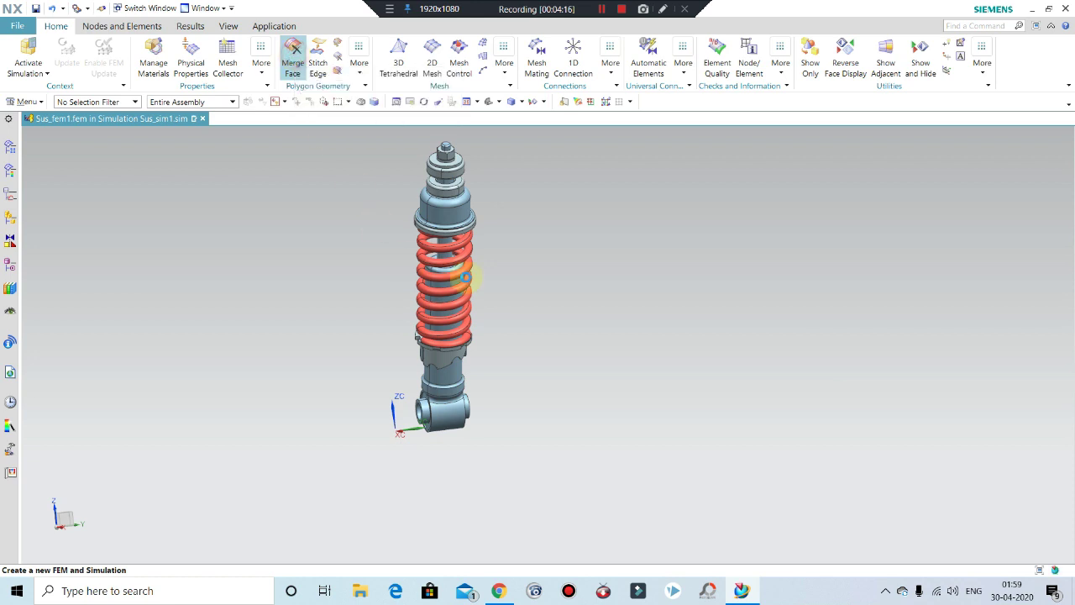
scroll(389, 175, "up", 3)
scroll(397, 282, "down", 2)
scroll(453, 170, "up", 1)
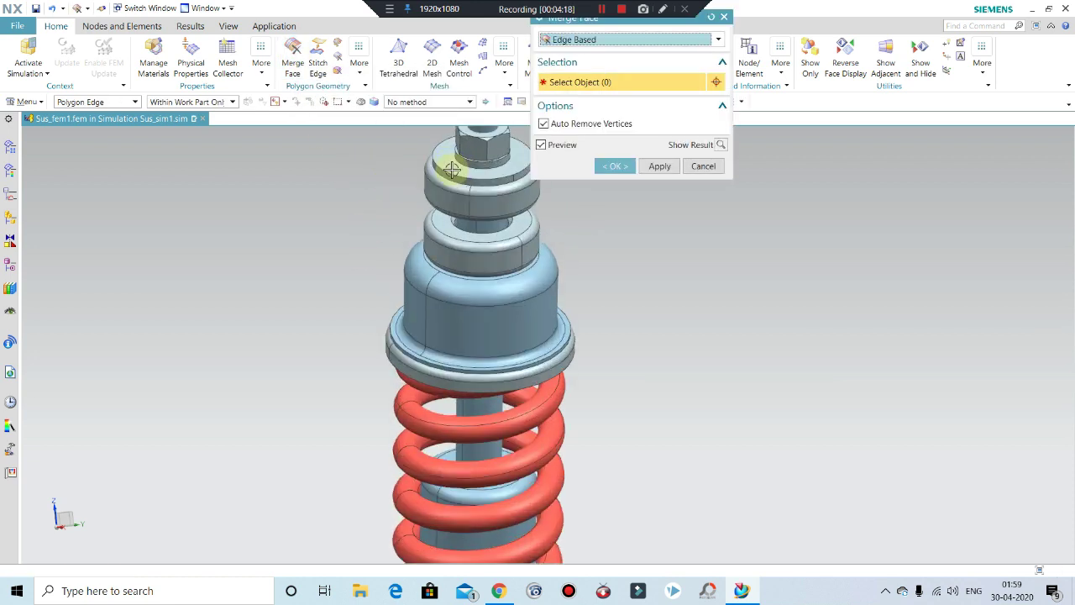
scroll(499, 202, "up", 1)
scroll(446, 196, "up", 1)
scroll(468, 169, "up", 1)
scroll(468, 169, "up", 1)
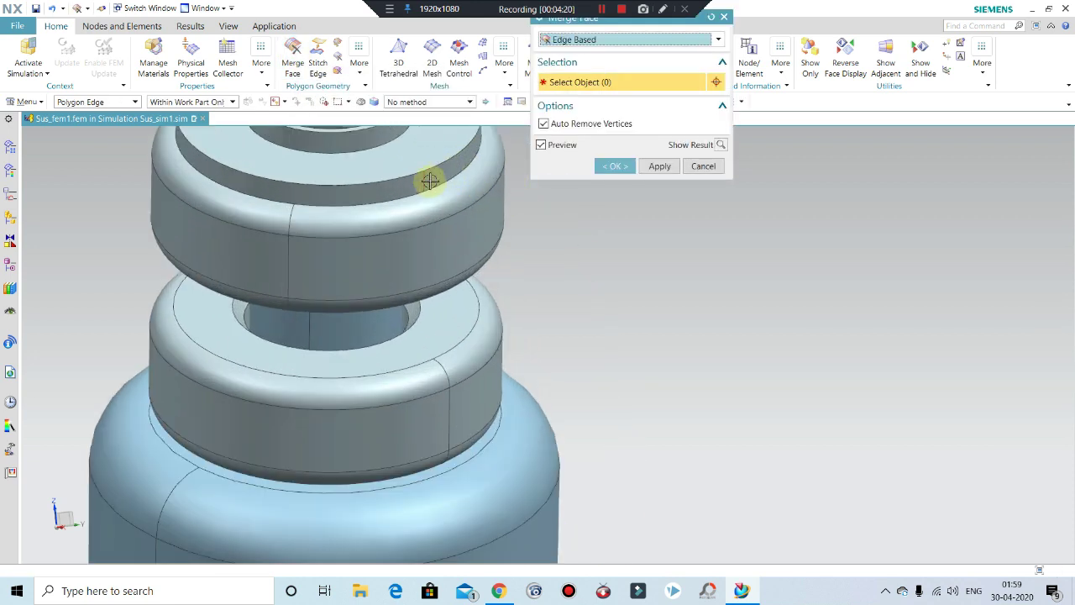
left_click(429, 181)
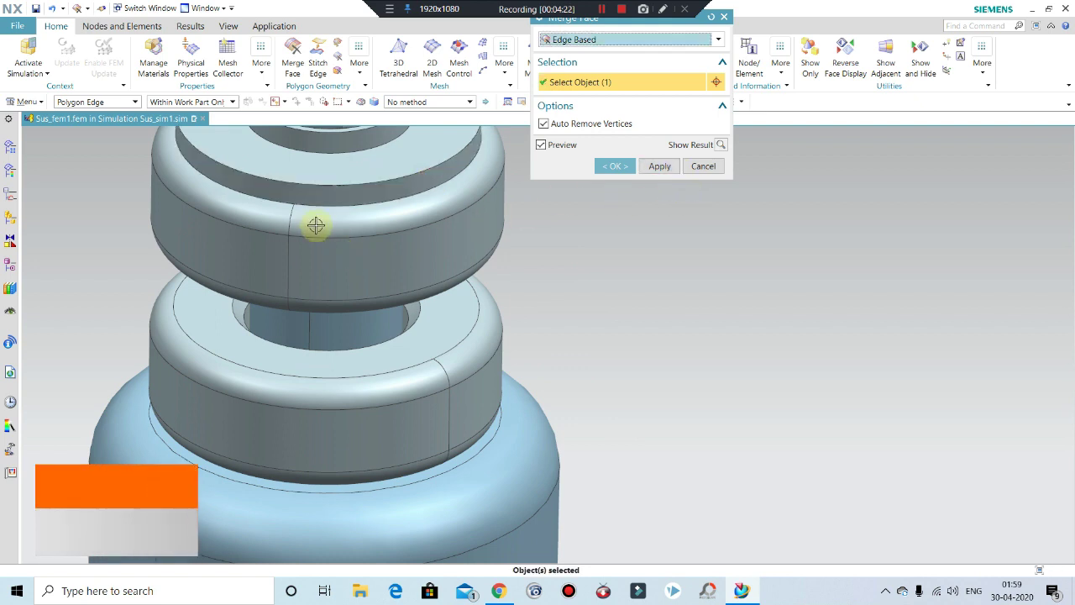
left_click(293, 213)
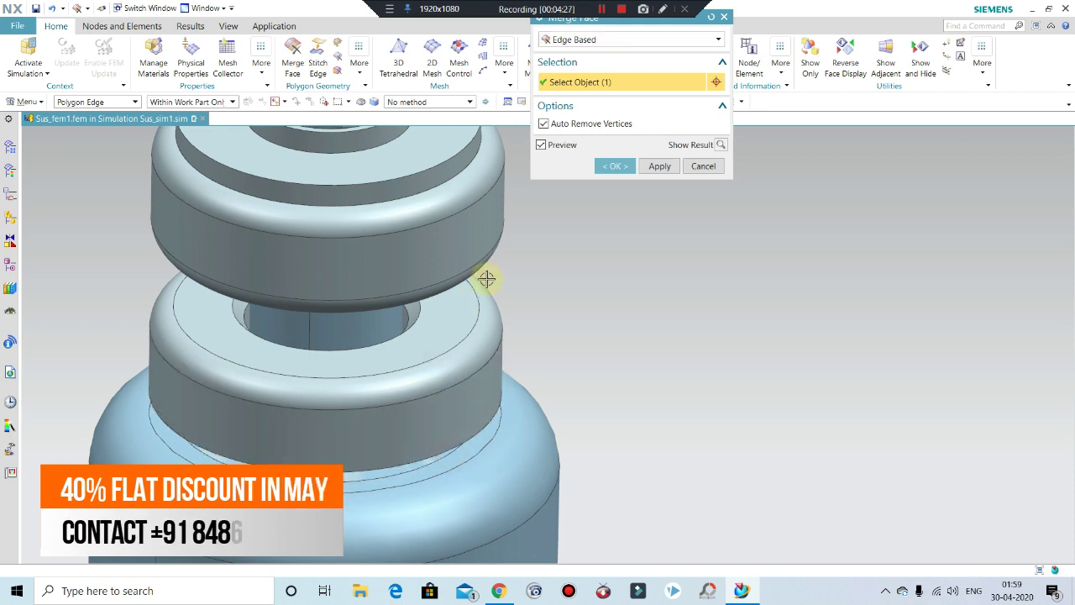
Zoom and tilt the model to pick the seam edge on the rod.
scroll(395, 319, "up", 2)
scroll(307, 361, "up", 1)
scroll(272, 420, "down", 2)
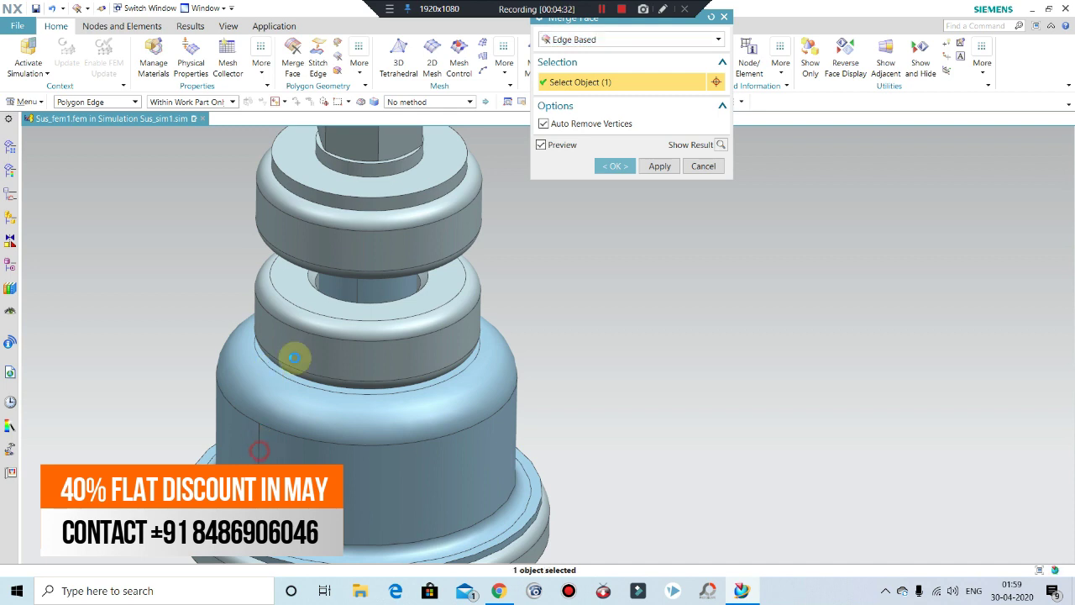
scroll(295, 359, "up", 2)
scroll(252, 453, "down", 1)
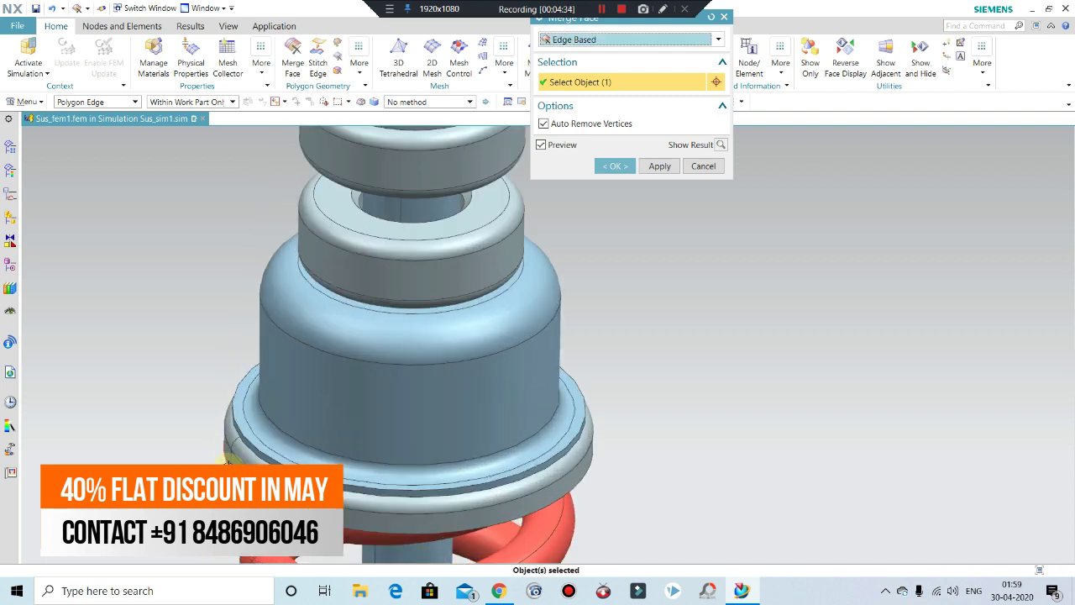
scroll(239, 453, "down", 2)
scroll(232, 452, "down", 1)
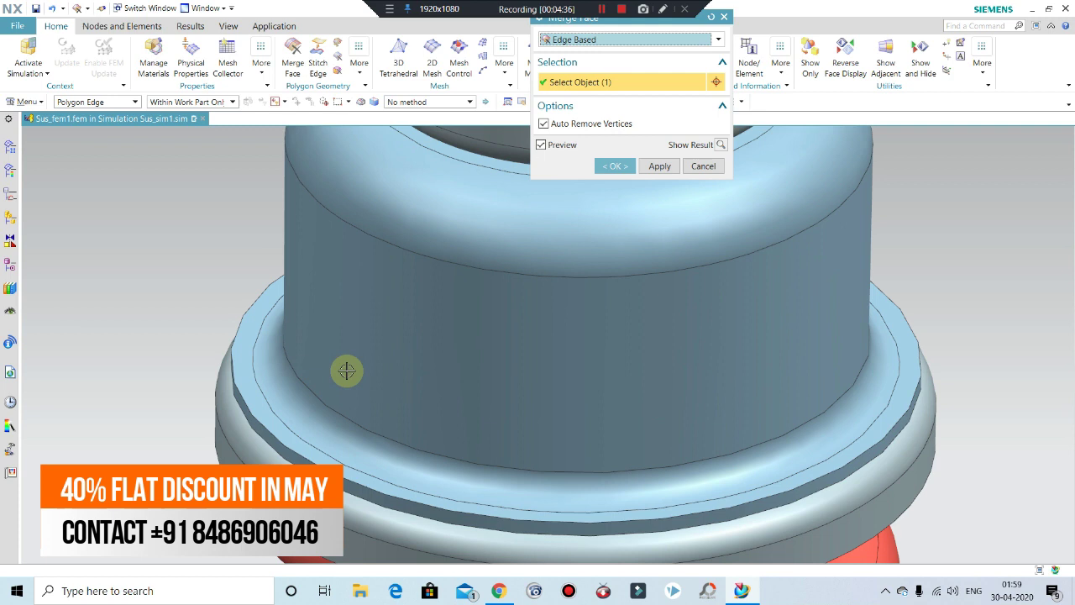
scroll(359, 366, "up", 2)
scroll(393, 315, "up", 2)
mouse_move(473, 257)
middle_mouse_down()
mouse_move(499, 240)
mouse_move(516, 257)
mouse_move(445, 269)
mouse_move(398, 228)
middle_mouse_up()
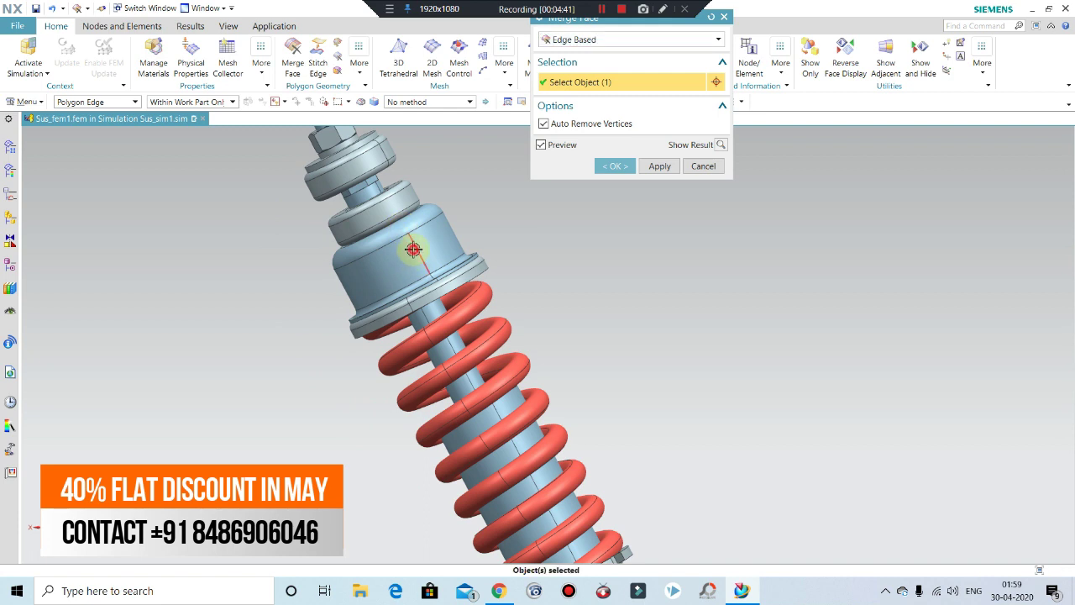
scroll(427, 271, "down", 2)
scroll(428, 271, "down", 2)
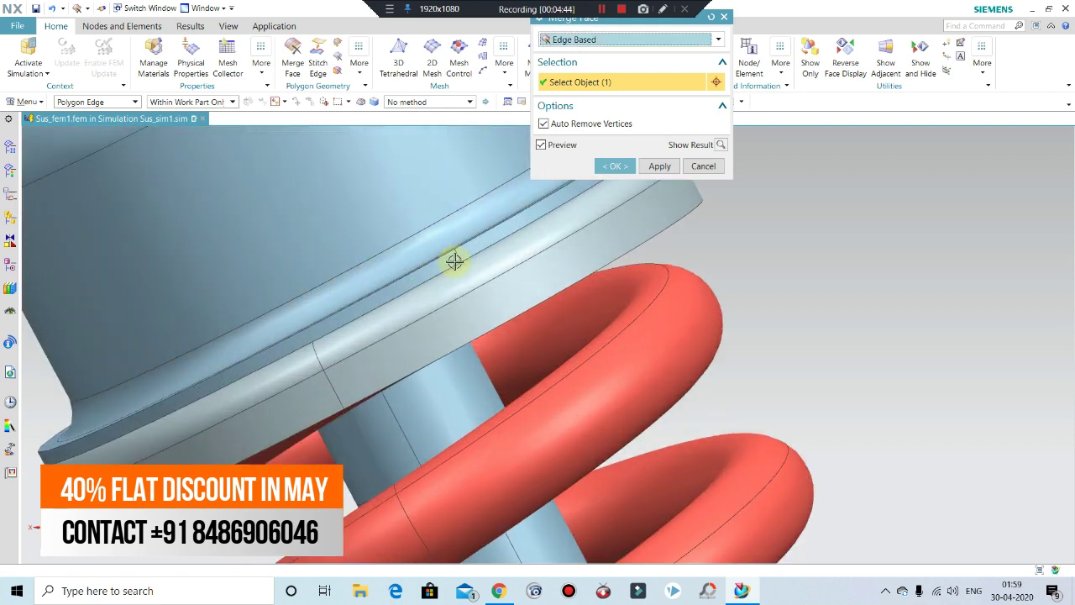
scroll(453, 259, "down", 1)
scroll(456, 250, "down", 1)
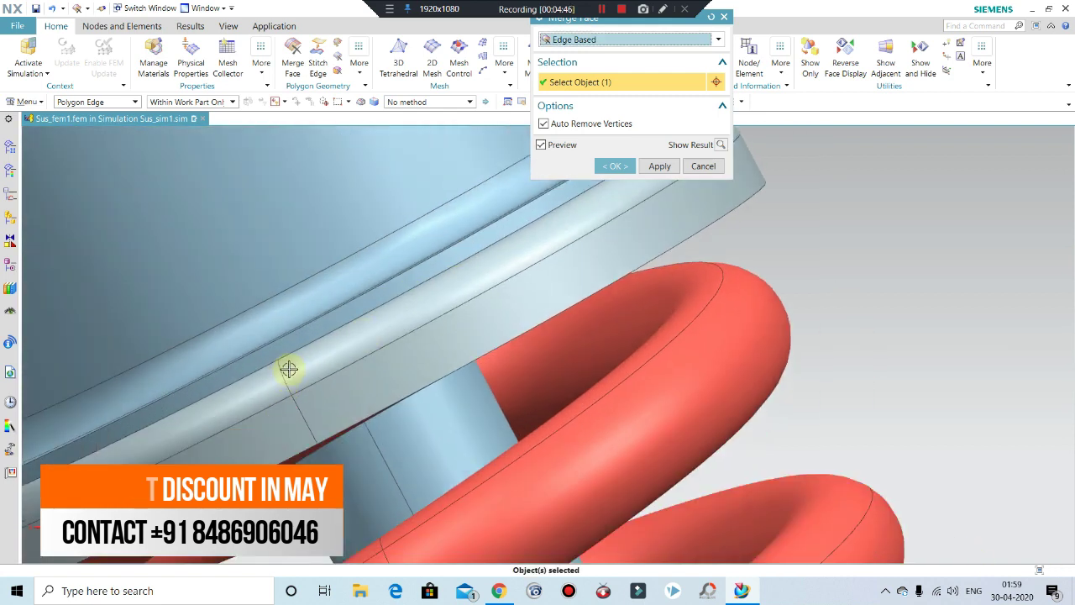
left_click(379, 445)
scroll(425, 371, "up", 3)
scroll(365, 365, "up", 2)
scroll(403, 384, "up", 1)
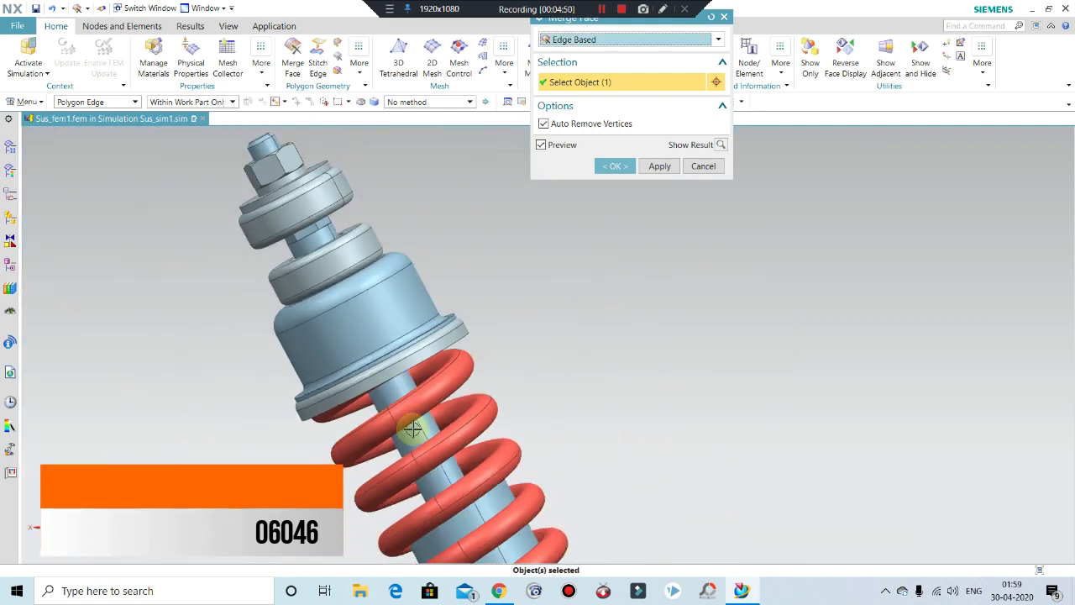
left_click(424, 428)
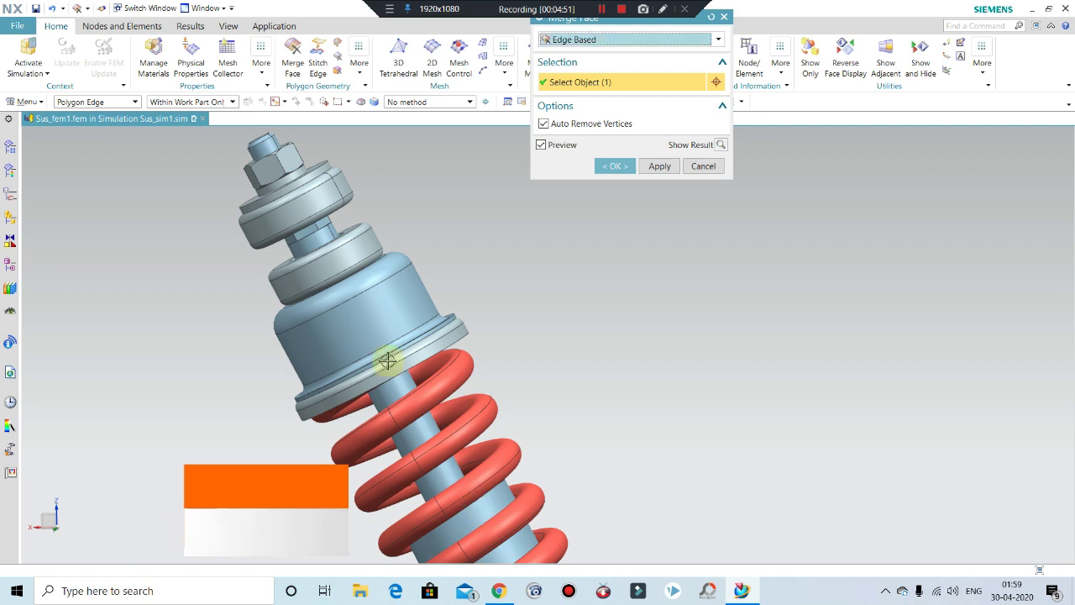
Rotate around the lower body and pick the seam edge on the lower collar.
scroll(409, 418, "up", 3)
middle_click_drag(409, 418, 508, 546)
scroll(545, 556, "down", 2)
mouse_move(540, 504)
middle_mouse_down()
mouse_move(533, 516)
mouse_move(462, 403)
mouse_move(421, 456)
middle_mouse_up()
scroll(470, 510, "down", 2)
scroll(470, 422, "down", 2)
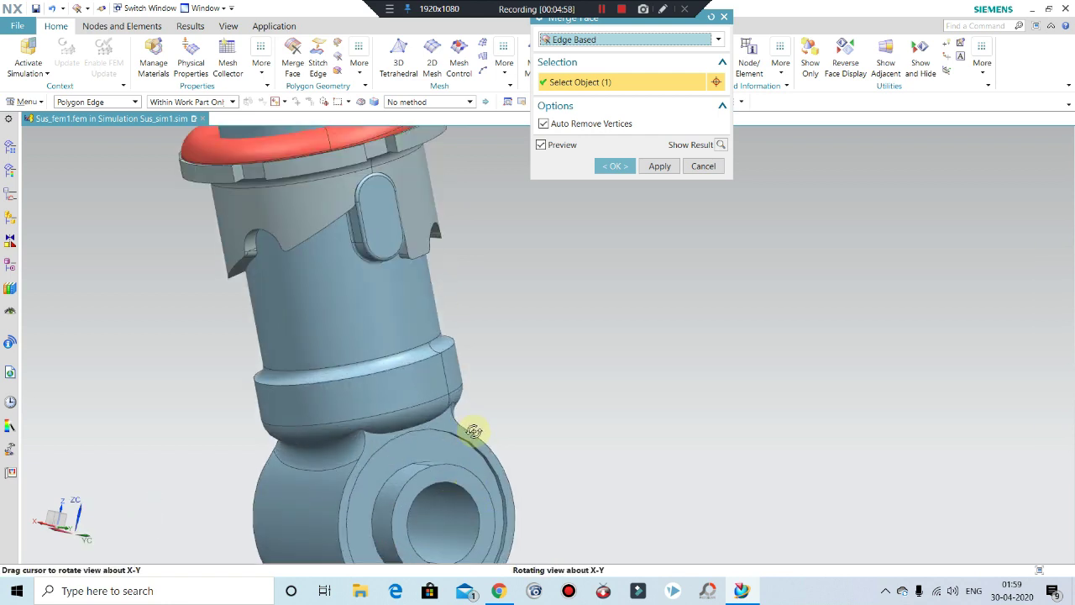
middle_click_drag(476, 431, 459, 426)
scroll(460, 426, "down", 2)
left_click(420, 351)
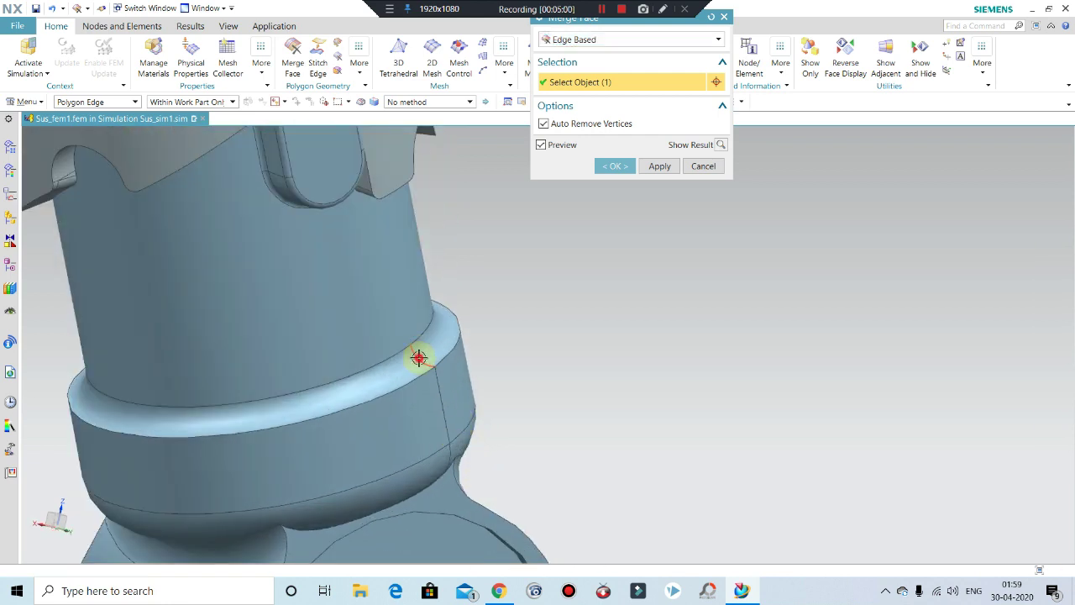
Pick the seam edge on the shock collar, then view the spring from tilted angles.
scroll(452, 449, "up", 2)
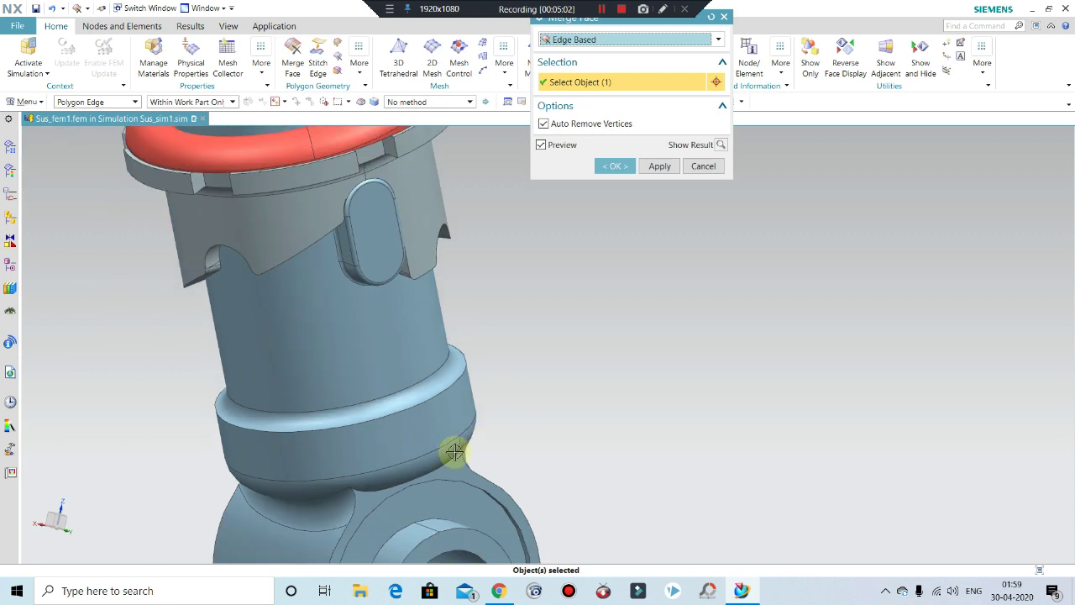
scroll(533, 434, "up", 3)
mouse_move(532, 435)
middle_mouse_down()
mouse_move(611, 407)
mouse_move(492, 413)
middle_mouse_up()
scroll(319, 356, "down", 2)
left_click(322, 390)
scroll(321, 428, "down", 2)
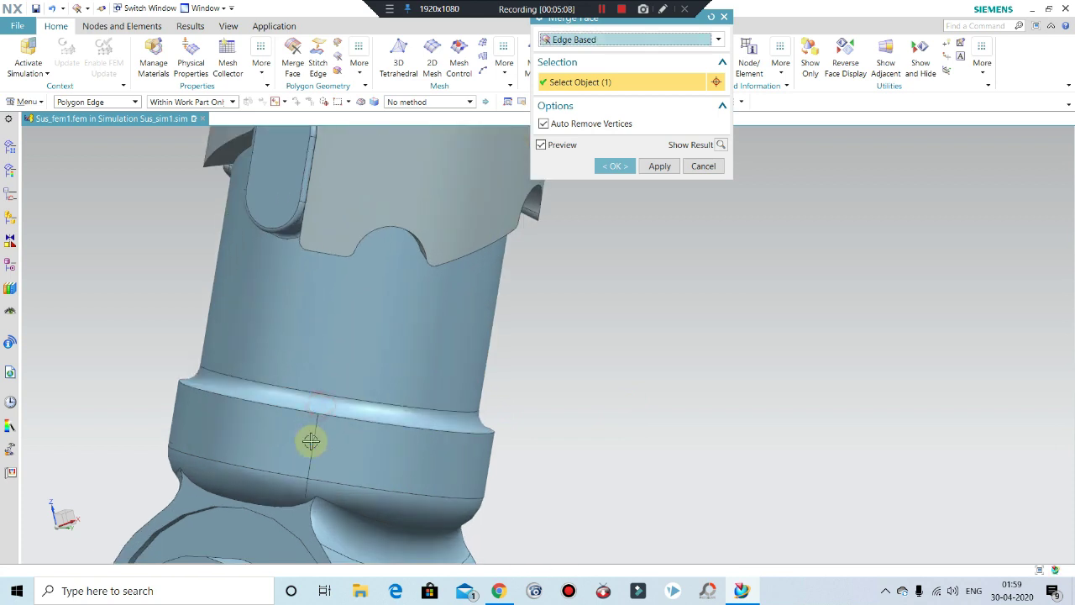
scroll(548, 445, "up", 3)
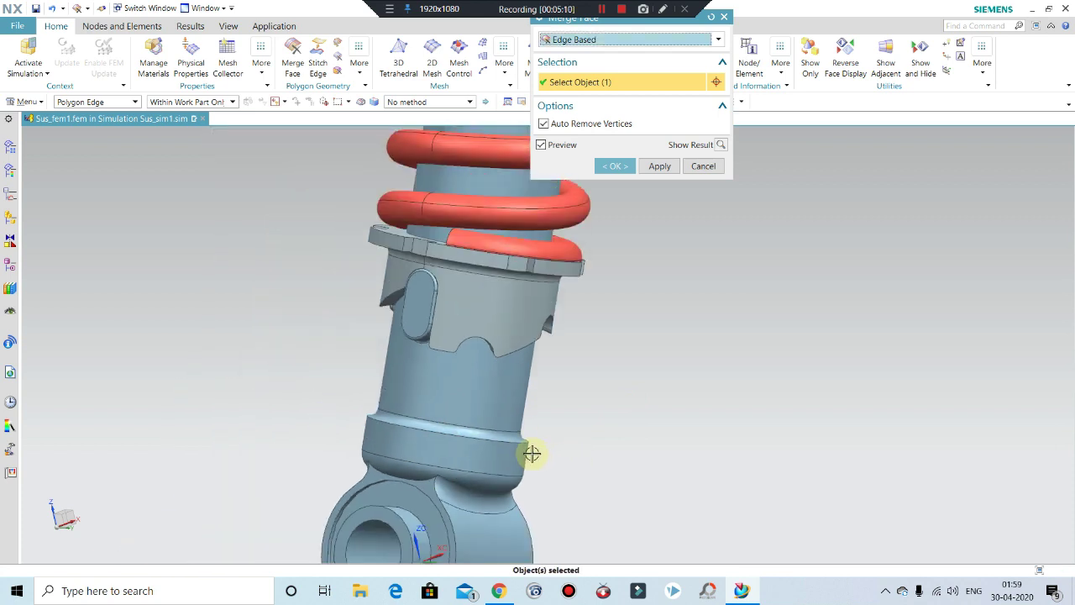
scroll(530, 454, "up", 2)
mouse_move(436, 297)
middle_mouse_down()
mouse_move(516, 338)
mouse_move(472, 314)
middle_mouse_up()
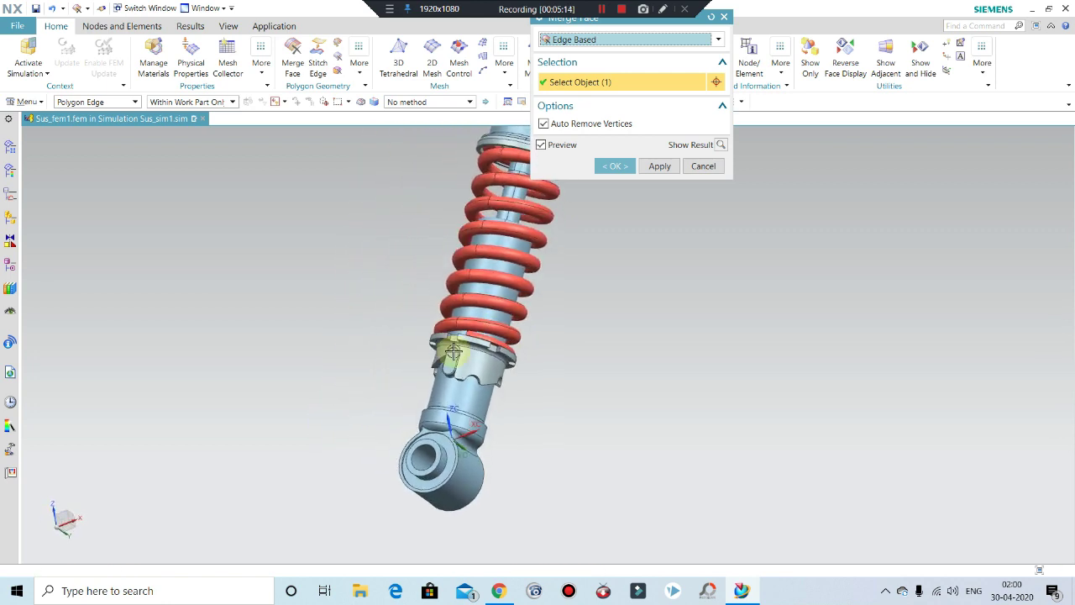
scroll(458, 336, "down", 2)
scroll(457, 343, "down", 3)
scroll(464, 334, "down", 3)
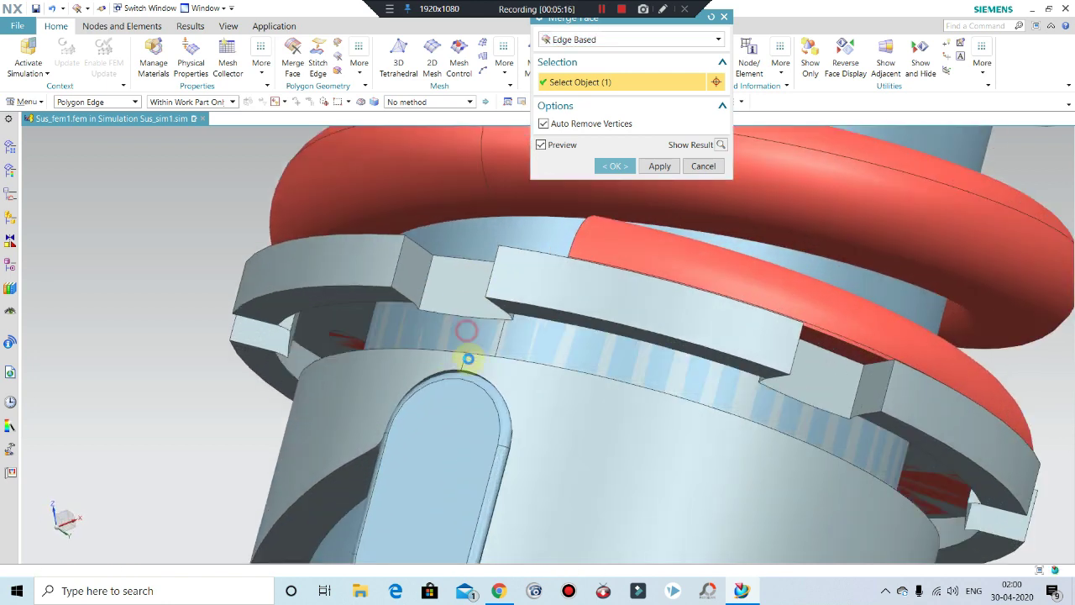
scroll(319, 344, "up", 4)
scroll(313, 344, "up", 3)
mouse_move(576, 420)
middle_mouse_down()
mouse_move(524, 391)
mouse_move(543, 452)
mouse_move(880, 392)
mouse_move(770, 389)
mouse_move(777, 372)
middle_mouse_up()
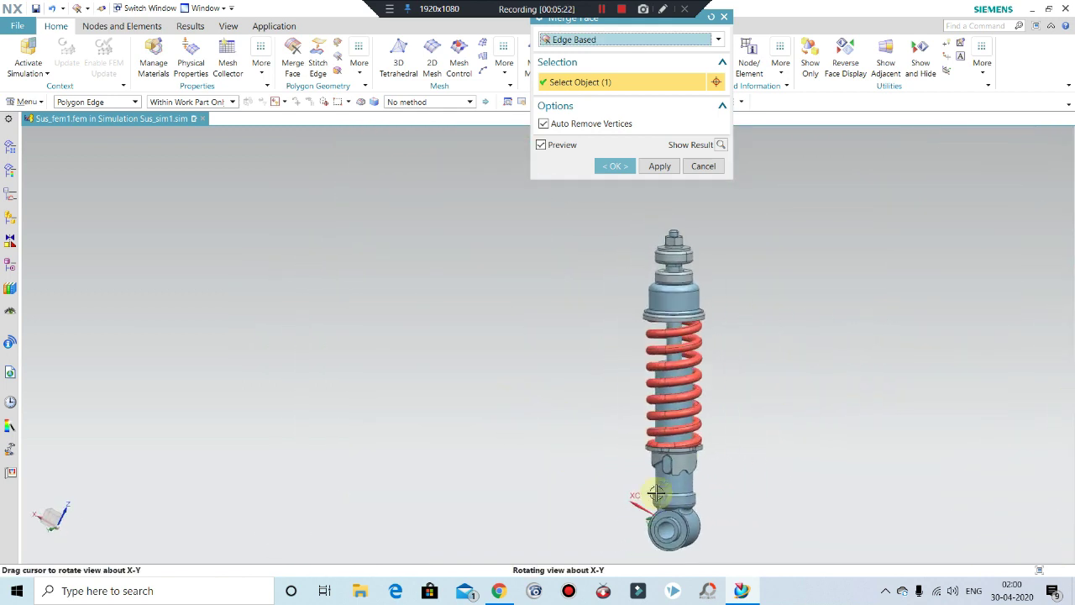
Orbit and zoom around the shock absorber to inspect the spring and upper washer.
scroll(630, 509, "down", 3)
scroll(641, 508, "up", 2)
scroll(619, 454, "up", 2)
middle_click_drag(619, 453, 672, 472)
scroll(672, 472, "down", 3)
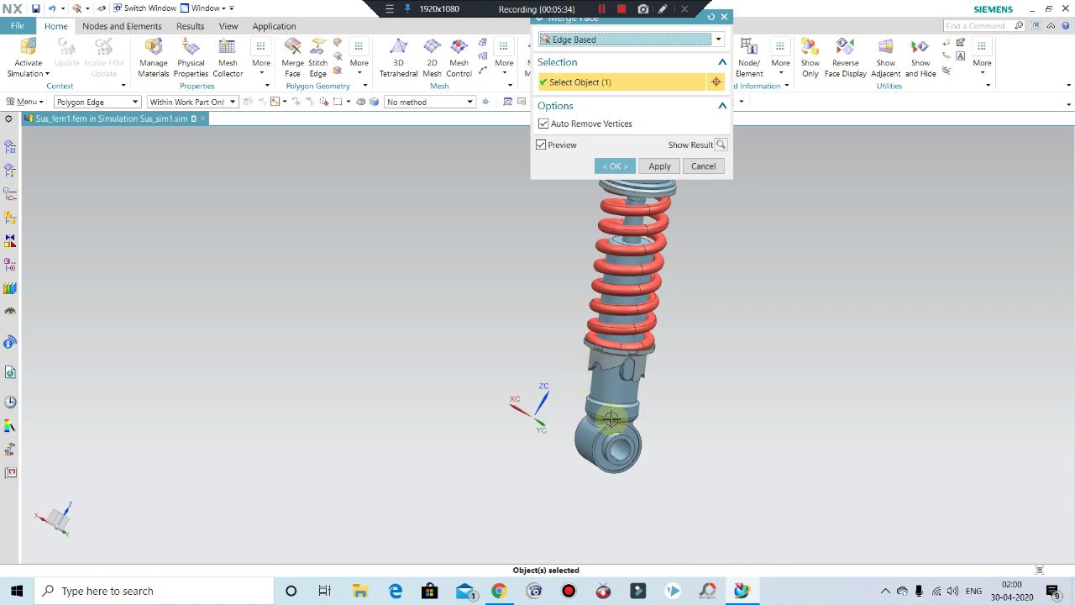
scroll(606, 451, "down", 2)
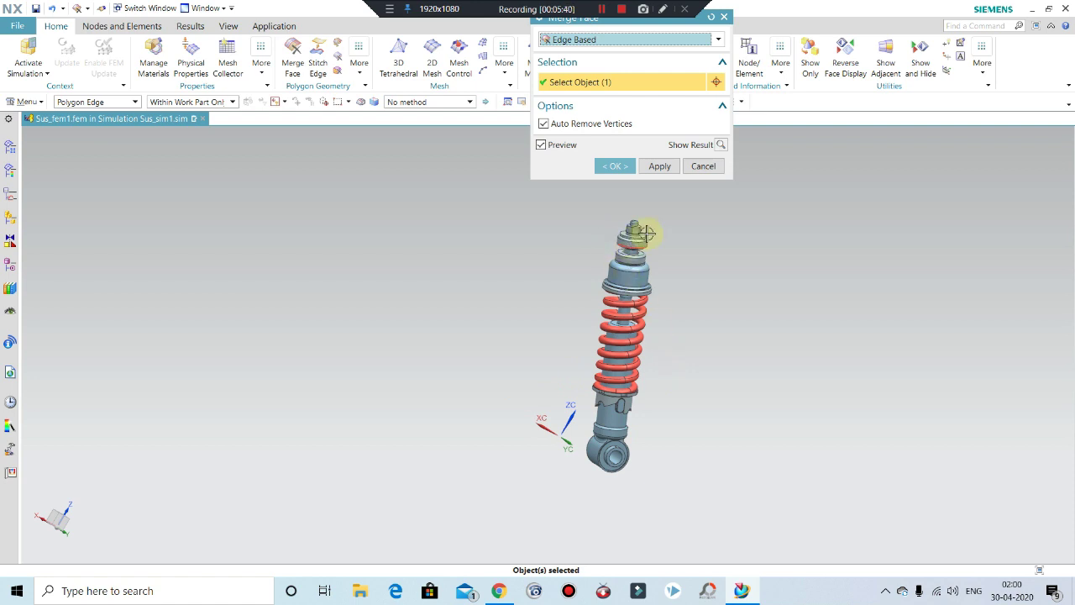
scroll(646, 247, "up", 2)
scroll(646, 260, "up", 2)
scroll(621, 260, "up", 2)
mouse_move(583, 263)
middle_mouse_down()
mouse_move(572, 235)
mouse_move(585, 247)
middle_mouse_up()
scroll(605, 319, "down", 3)
scroll(651, 339, "down", 2)
scroll(680, 448, "down", 2)
middle_click_drag(680, 449, 751, 451)
scroll(650, 372, "up", 2)
scroll(614, 384, "up", 2)
mouse_move(614, 384)
middle_mouse_down()
mouse_move(648, 397)
mouse_move(439, 259)
middle_mouse_up()
Bring the upper mount into view and apply the edge-based face merge on the washer edge.
scroll(515, 249, "up", 3)
scroll(521, 227, "up", 1)
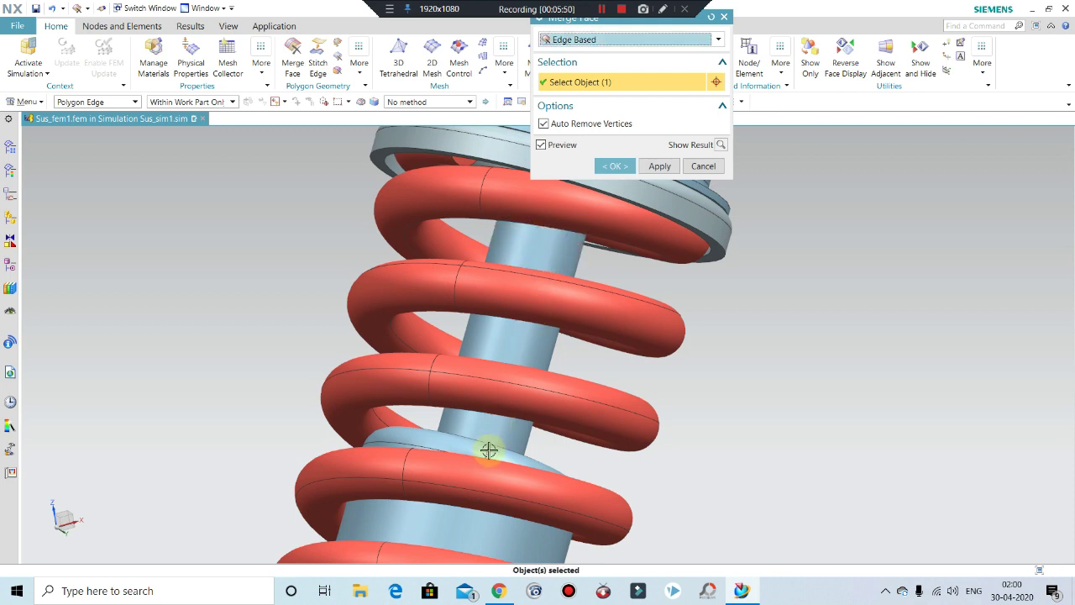
scroll(506, 373, "down", 5)
middle_click_drag(487, 381, 612, 361)
scroll(420, 211, "up", 2)
scroll(446, 295, "up", 2)
scroll(429, 271, "up", 2)
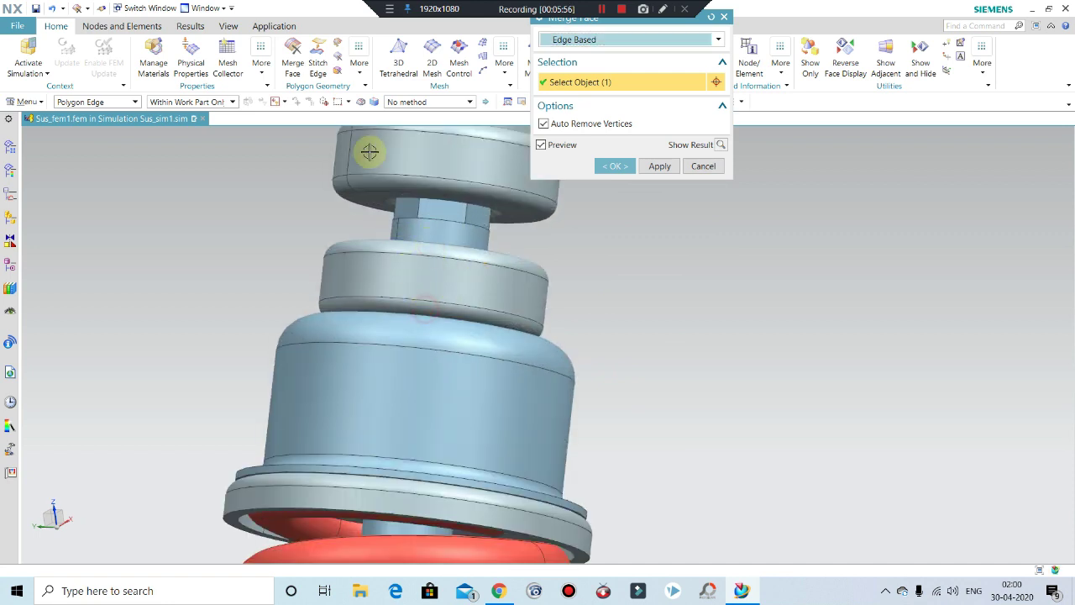
scroll(446, 293, "down", 2)
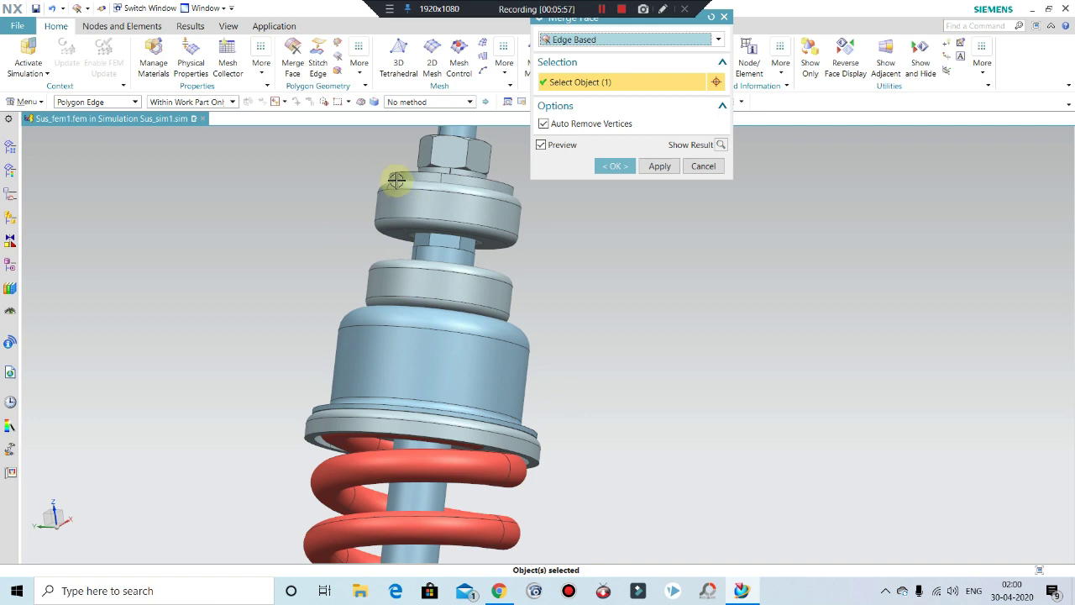
scroll(435, 175, "up", 1)
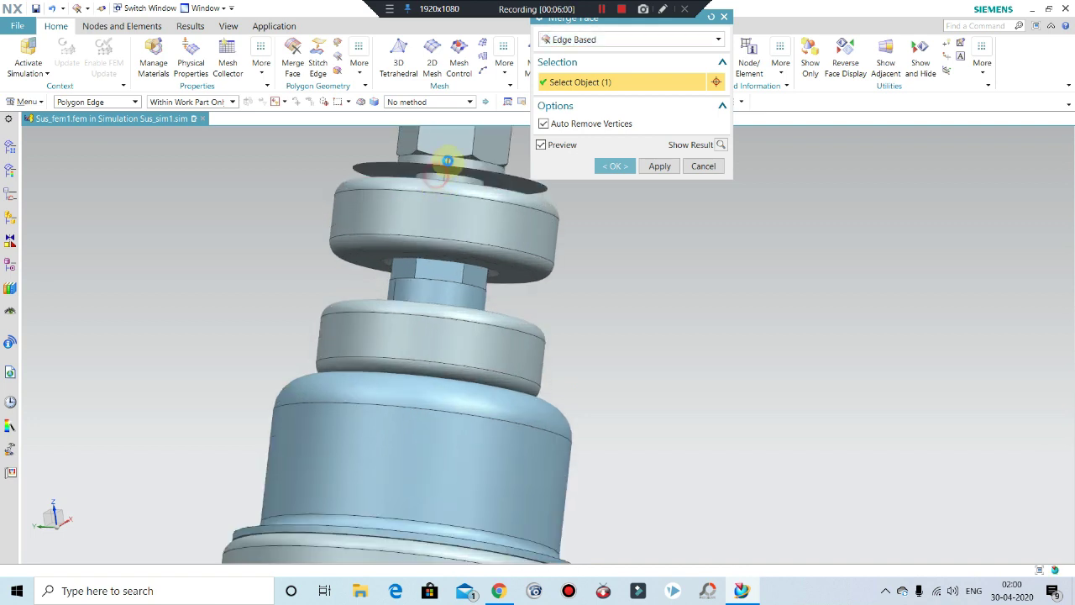
scroll(445, 164, "down", 2)
scroll(418, 336, "down", 2)
mouse_move(417, 336)
middle_mouse_down()
mouse_move(520, 355)
mouse_move(644, 344)
mouse_move(530, 261)
middle_mouse_up()
scroll(591, 207, "down", 2)
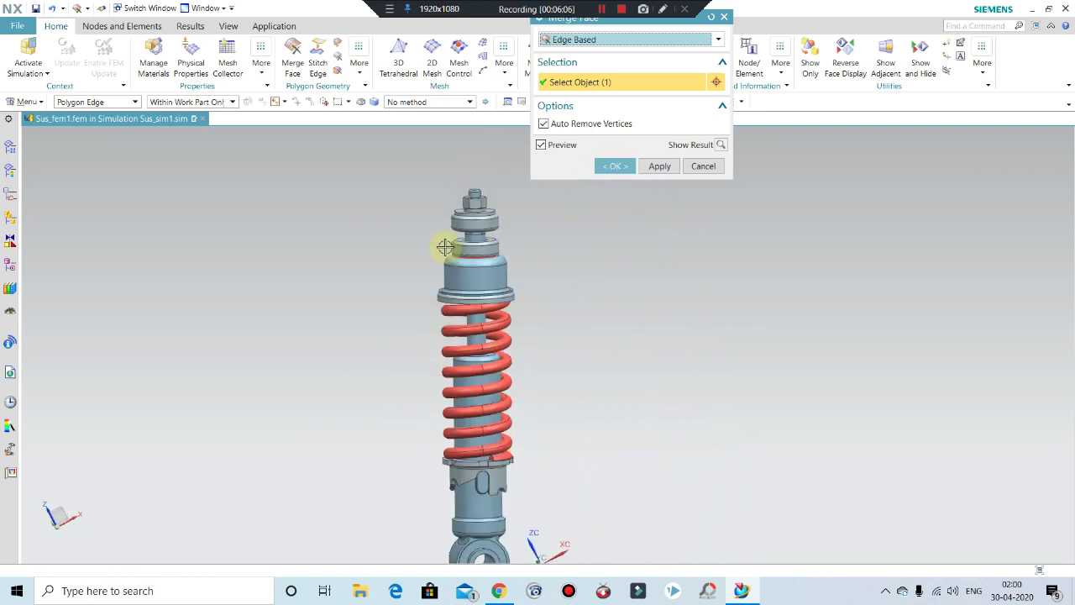
scroll(445, 247, "up", 2)
scroll(474, 188, "up", 2)
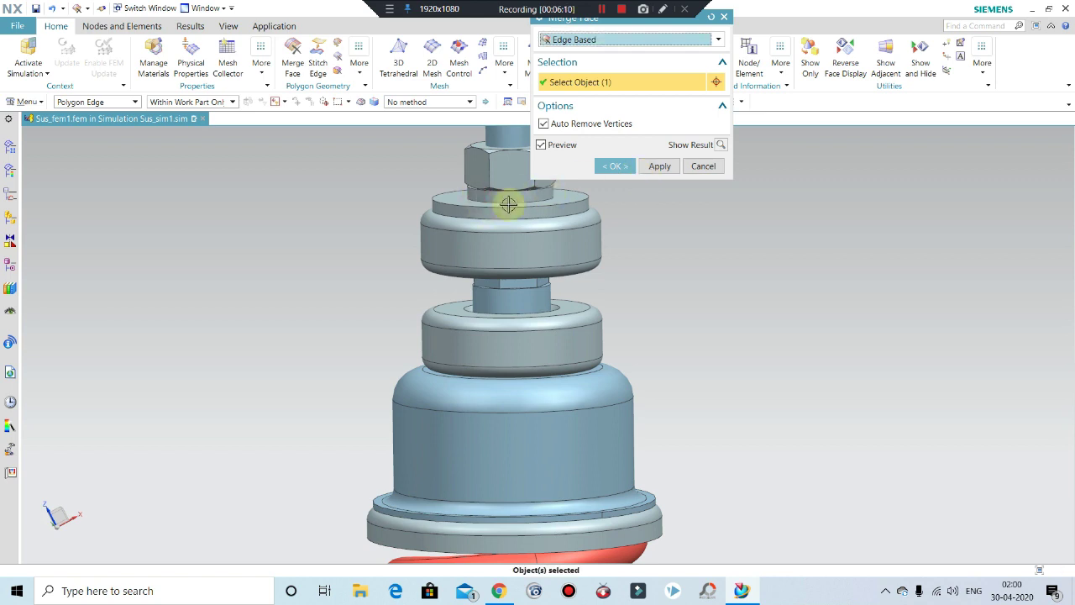
scroll(509, 204, "up", 2)
scroll(482, 199, "up", 1)
scroll(442, 164, "up", 1)
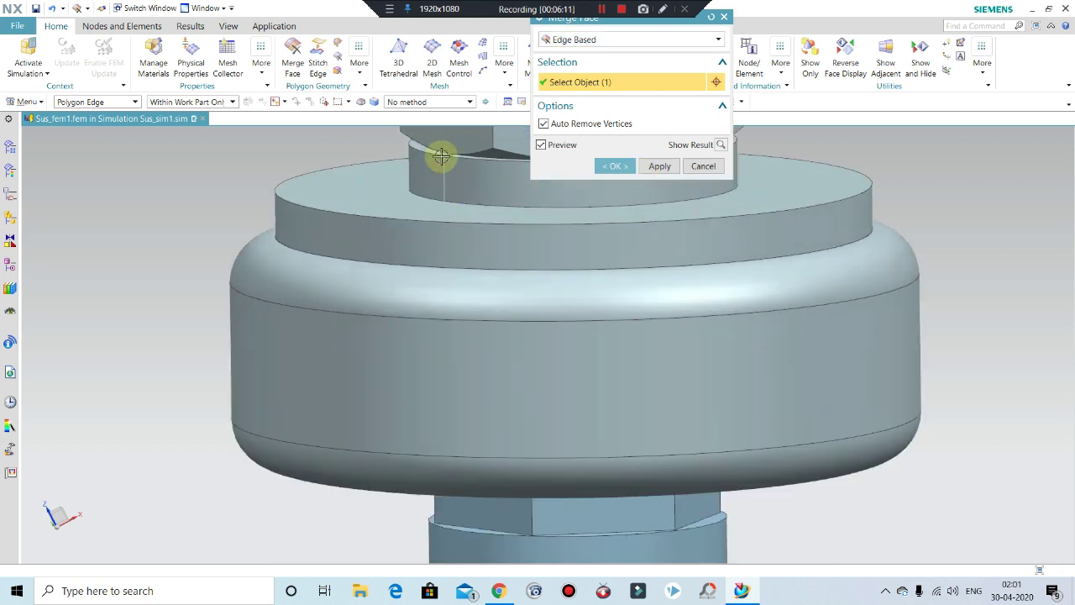
scroll(445, 156, "up", 2)
scroll(453, 154, "up", 1)
scroll(439, 221, "down", 3)
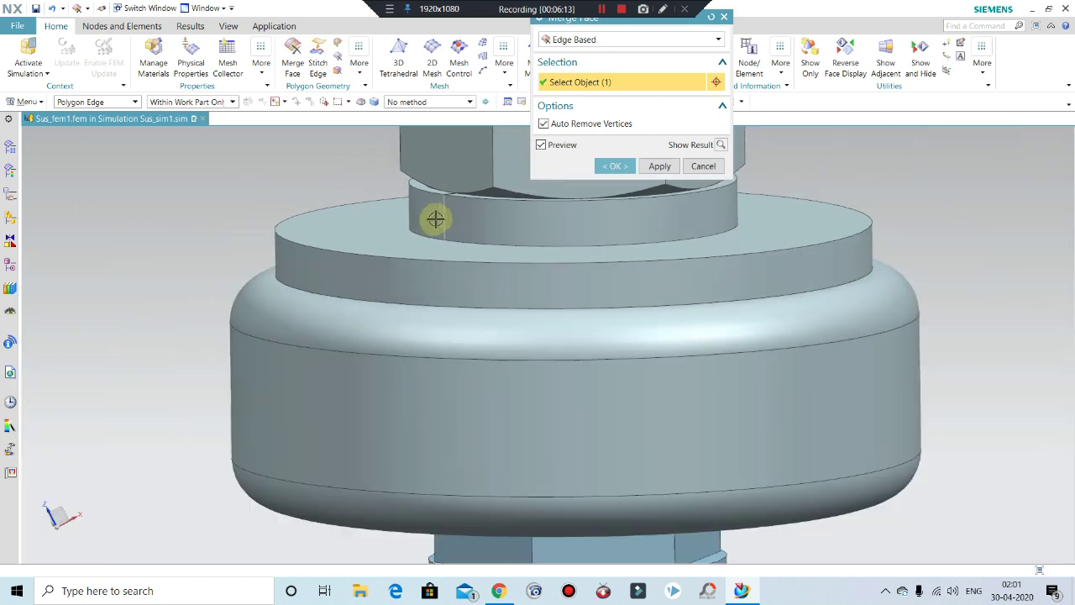
middle_click(570, 181)
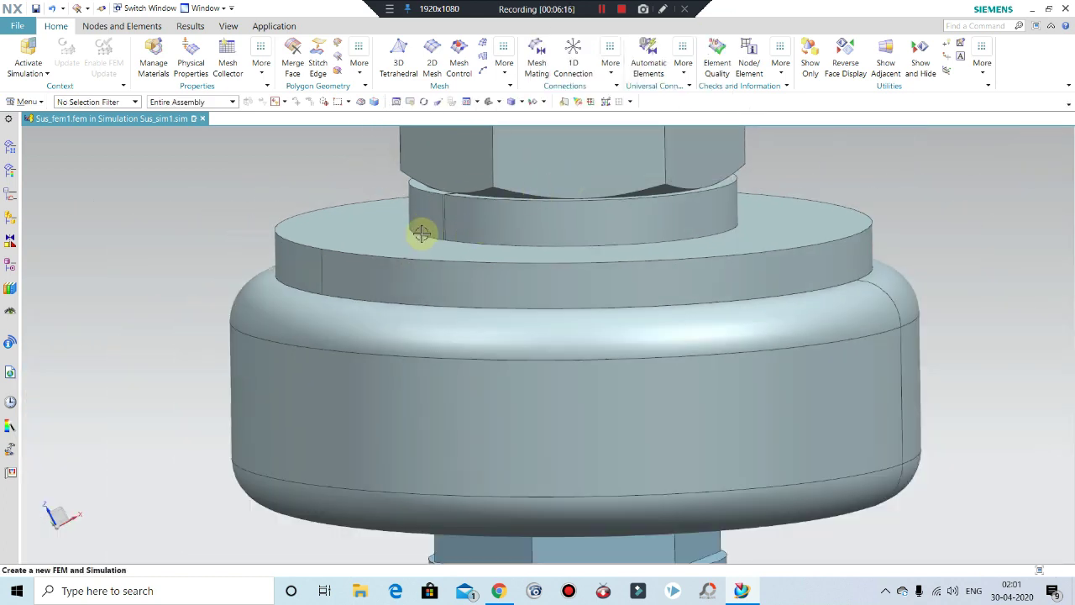
Zoom and tilt the model to an angled view of the top nut.
scroll(422, 232, "down", 2)
scroll(424, 235, "down", 2)
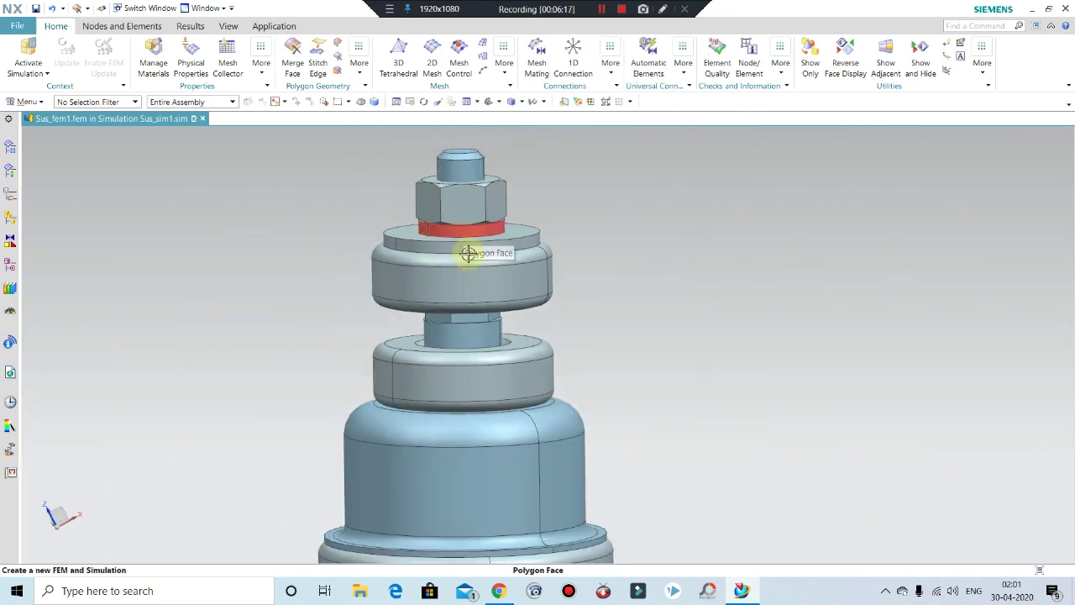
scroll(470, 302, "down", 2)
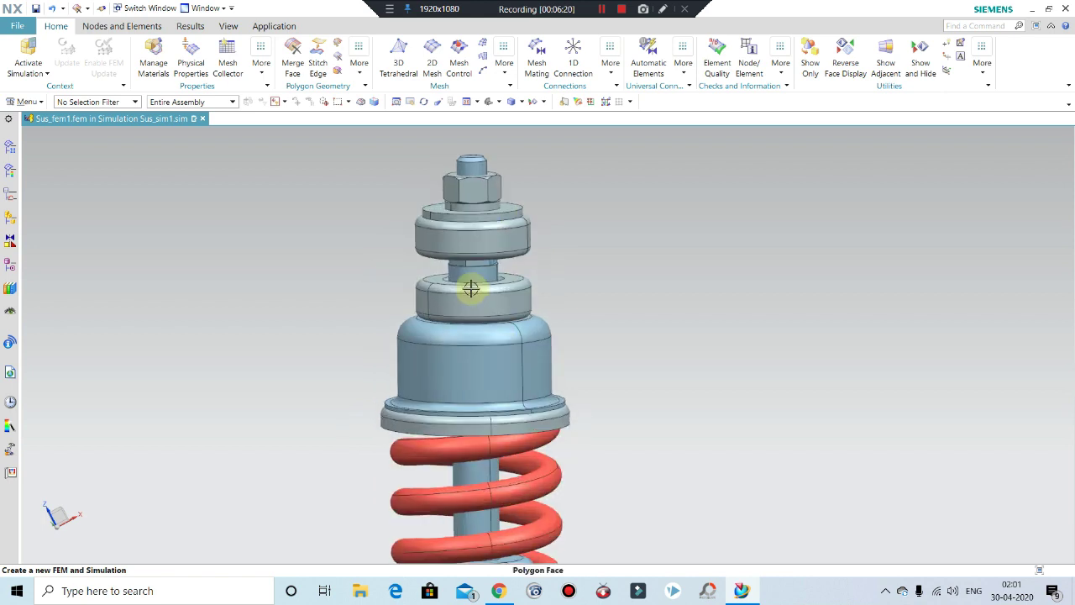
scroll(470, 288, "down", 2)
scroll(355, 278, "down", 1)
scroll(356, 314, "down", 1)
scroll(512, 205, "up", 5)
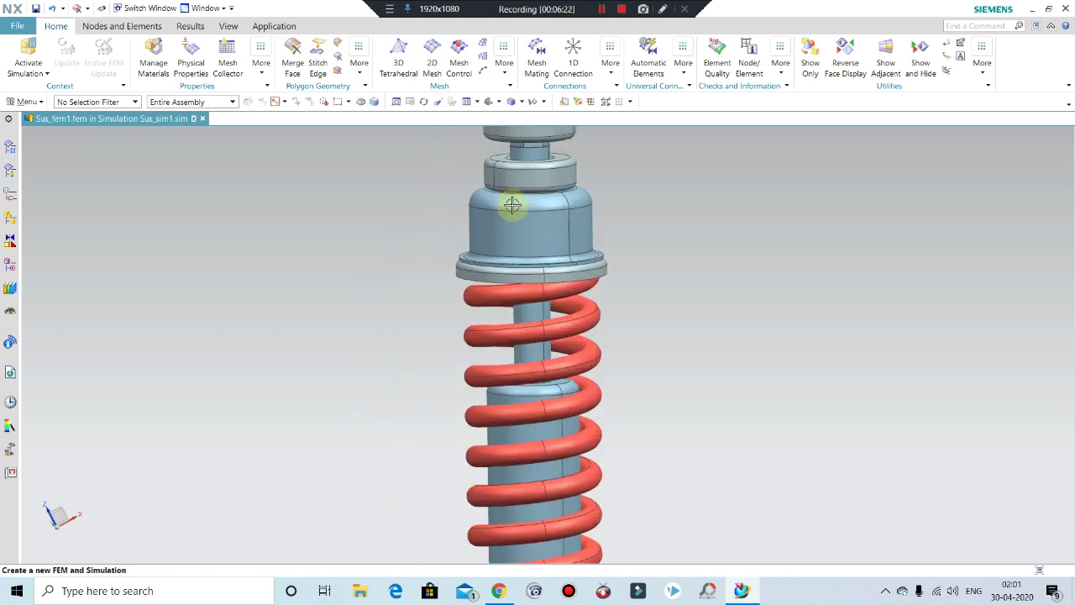
scroll(511, 193, "up", 3)
scroll(521, 193, "up", 1)
scroll(512, 231, "down", 4)
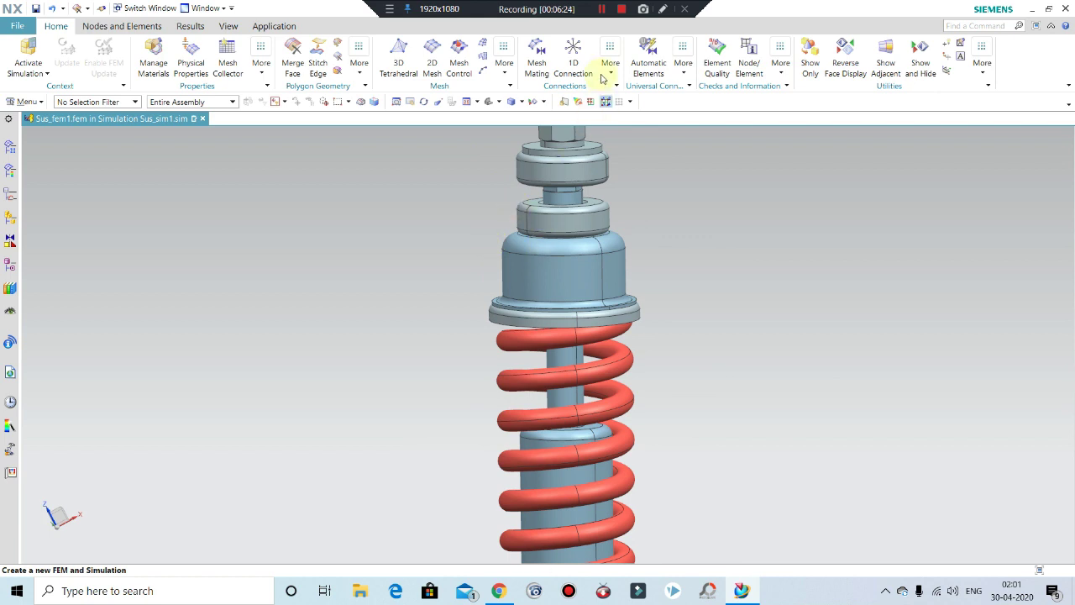
middle_click_drag(504, 219, 439, 168)
scroll(470, 210, "down", 2)
mouse_move(492, 240)
middle_mouse_down()
mouse_move(516, 252)
mouse_move(529, 168)
middle_mouse_up()
scroll(511, 197, "up", 2)
scroll(528, 197, "up", 1)
scroll(527, 196, "up", 2)
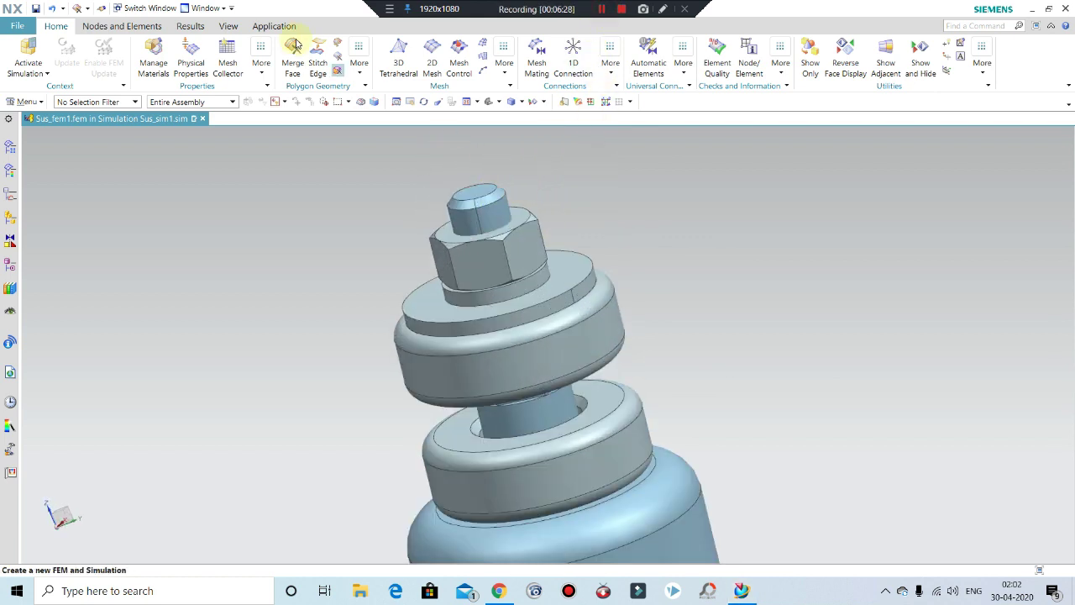
Merge the polygon faces along the top nut edge with Merge Face (Edge Based).
left_click(283, 49)
scroll(485, 212, "up", 3)
left_click(516, 204)
middle_click(512, 149)
Zoom out and rotate the shock absorber back to a side view.
scroll(352, 222, "down", 2)
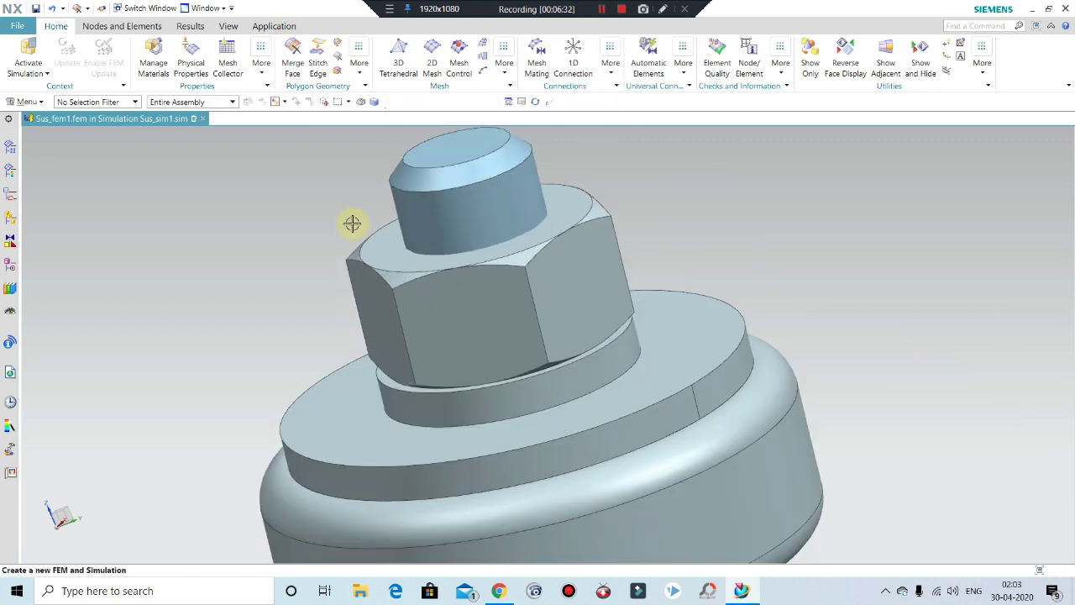
scroll(617, 218, "down", 2)
scroll(476, 320, "down", 2)
scroll(677, 332, "down", 1)
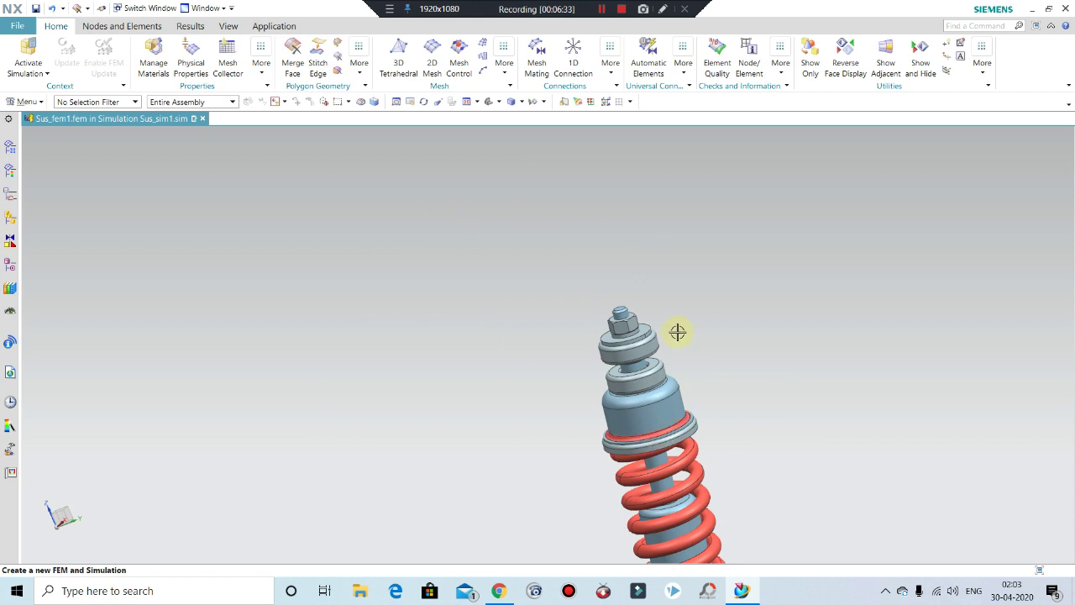
middle_click_drag(677, 331, 686, 341)
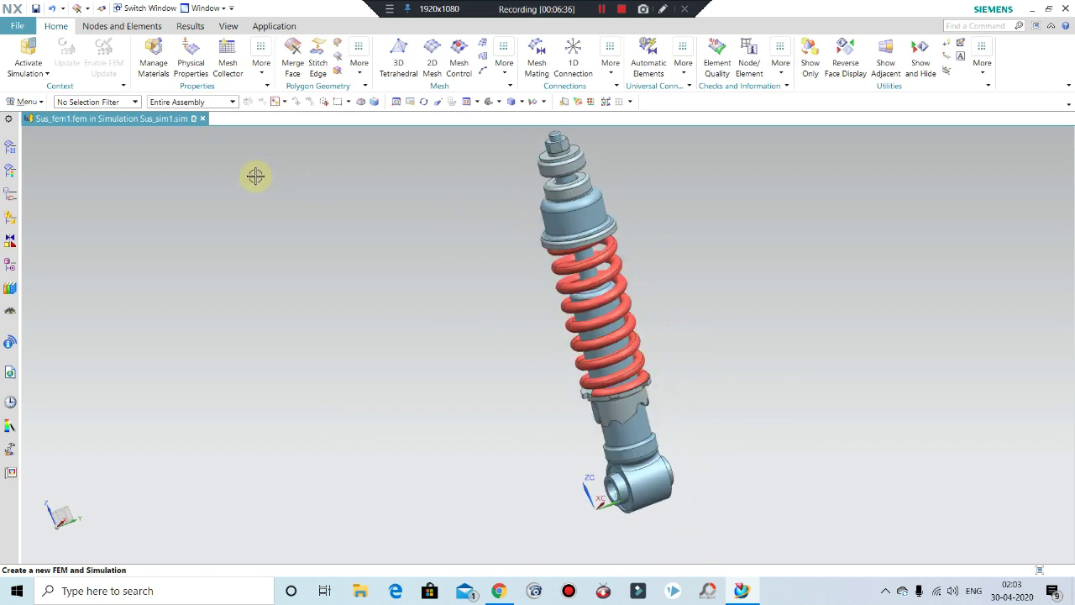
left_click(317, 50)
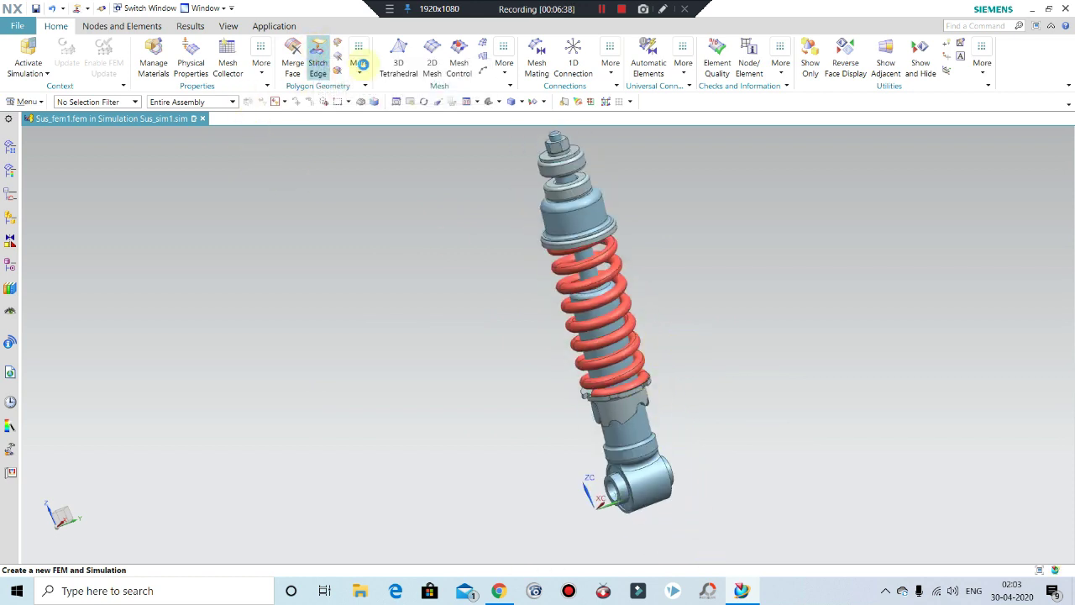
scroll(498, 201, "down", 1)
middle_click_drag(497, 202, 396, 244, "shift")
scroll(458, 237, "up", 2)
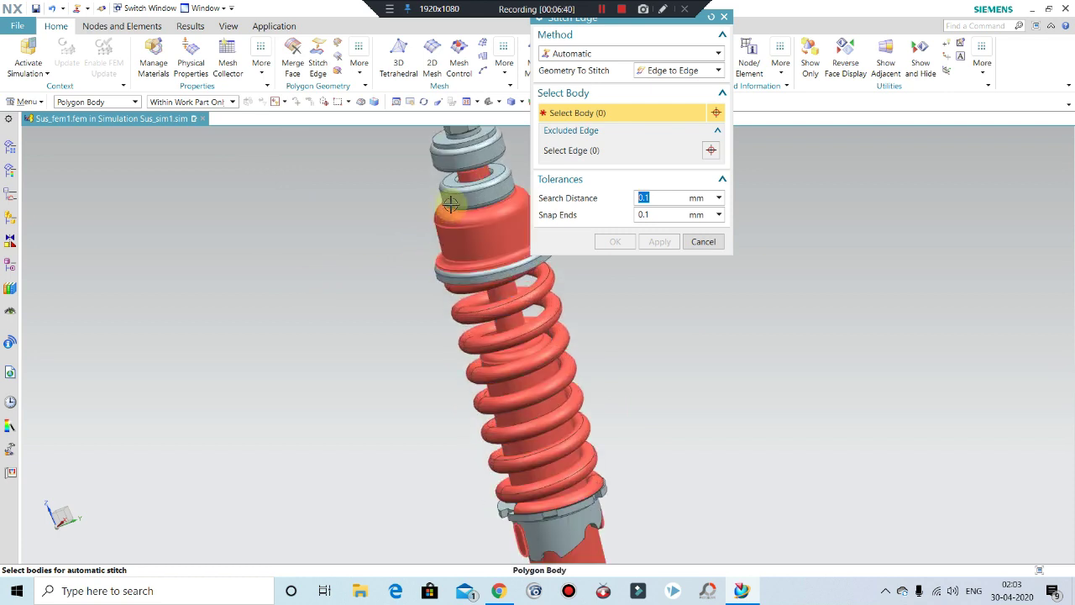
scroll(485, 180, "up", 2)
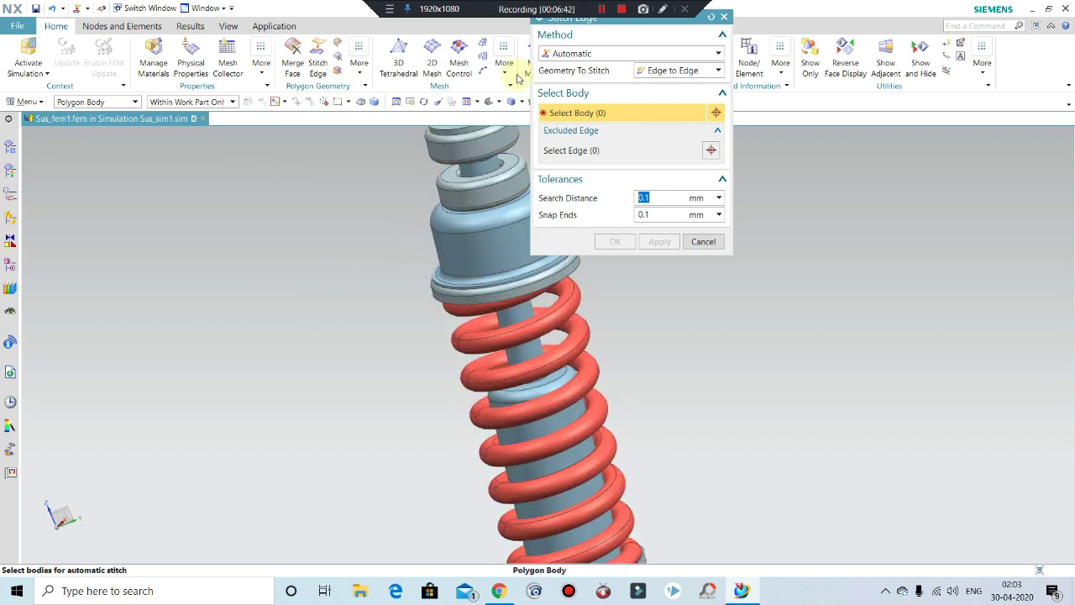
left_click(703, 241)
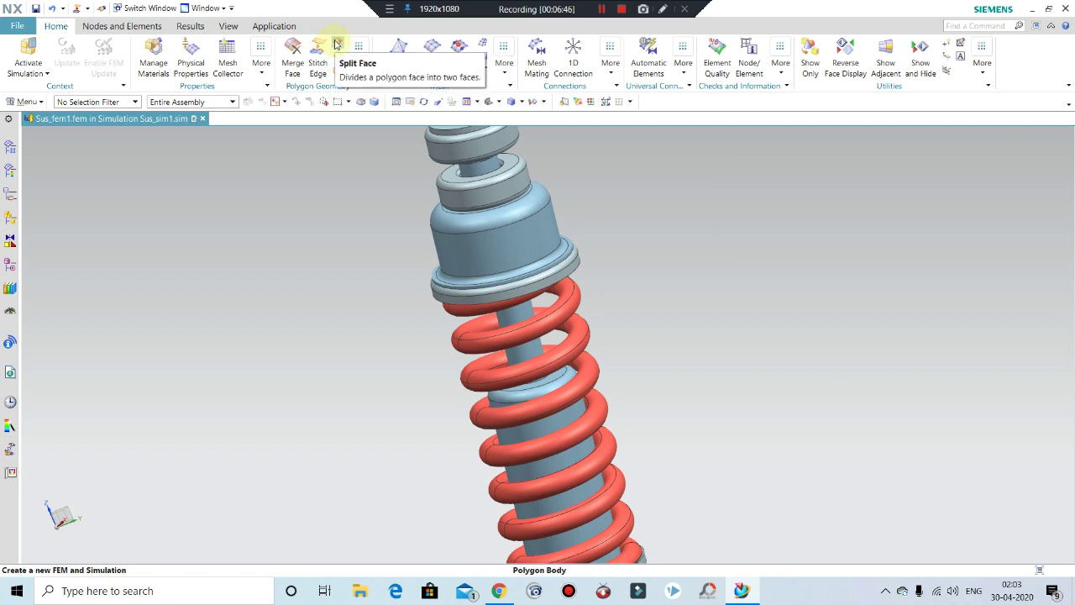
left_click(337, 45)
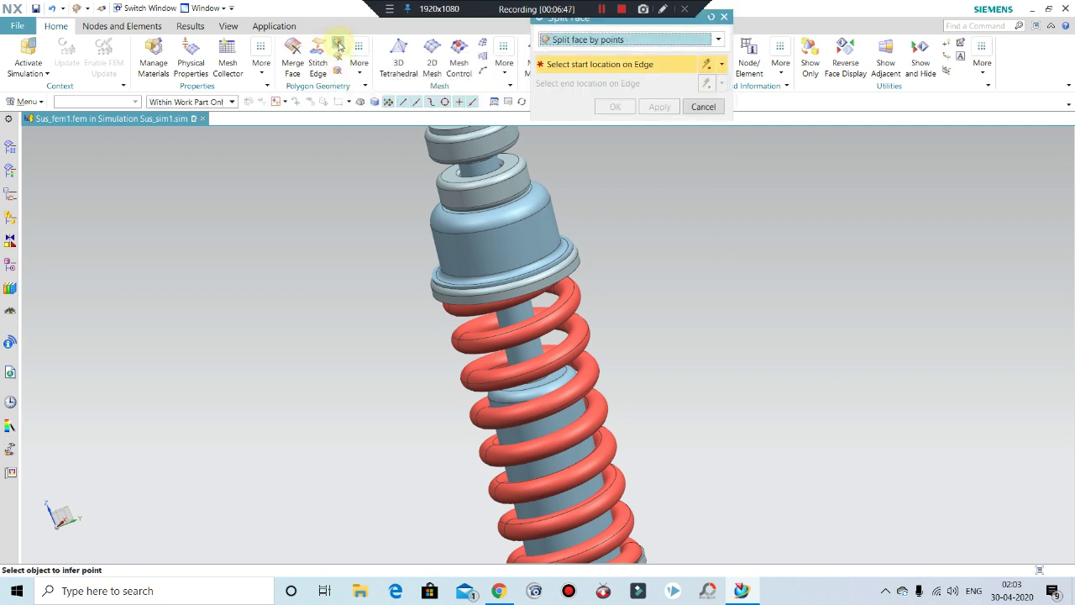
left_click(703, 107)
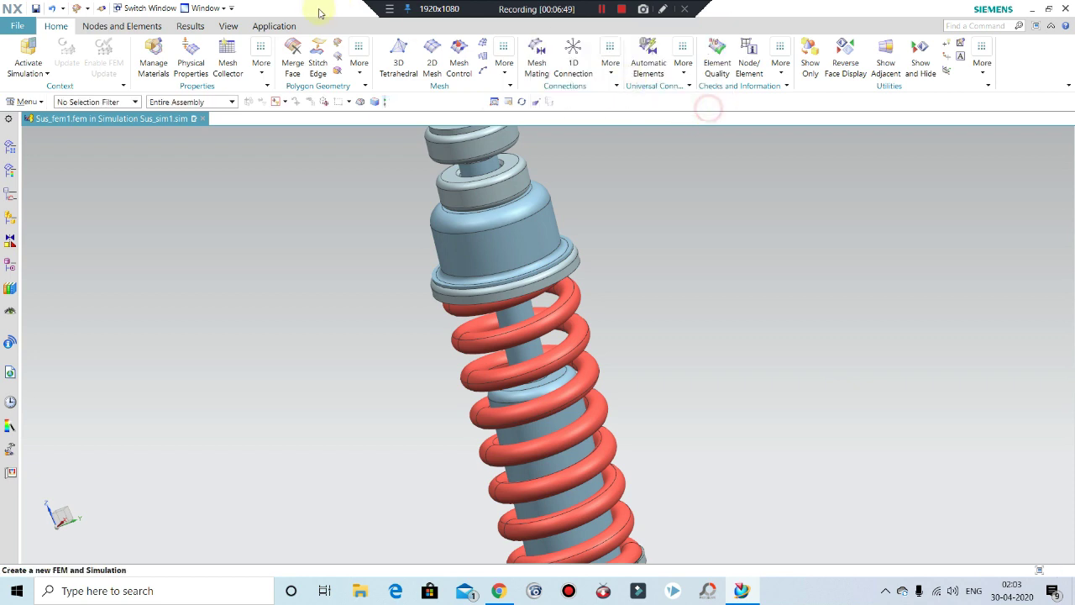
left_click(338, 59)
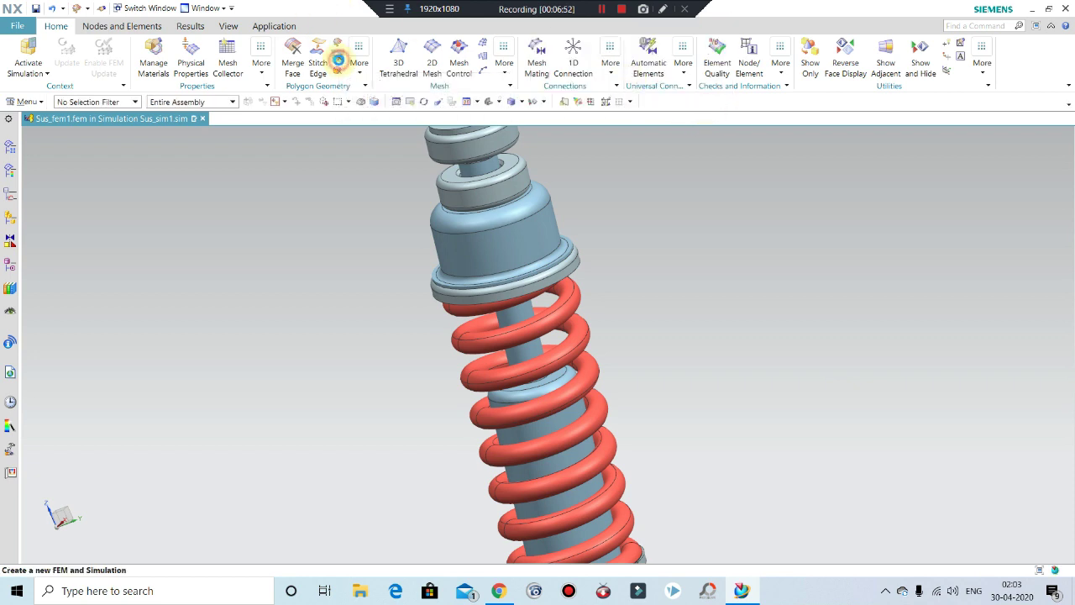
left_click(698, 135)
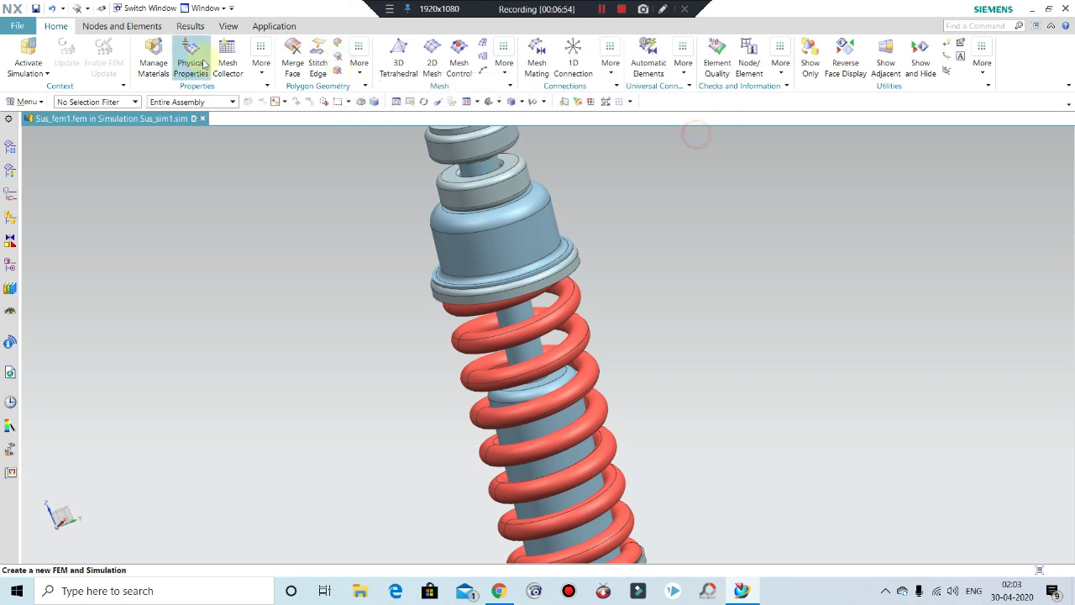
left_click(359, 50)
left_click(167, 257)
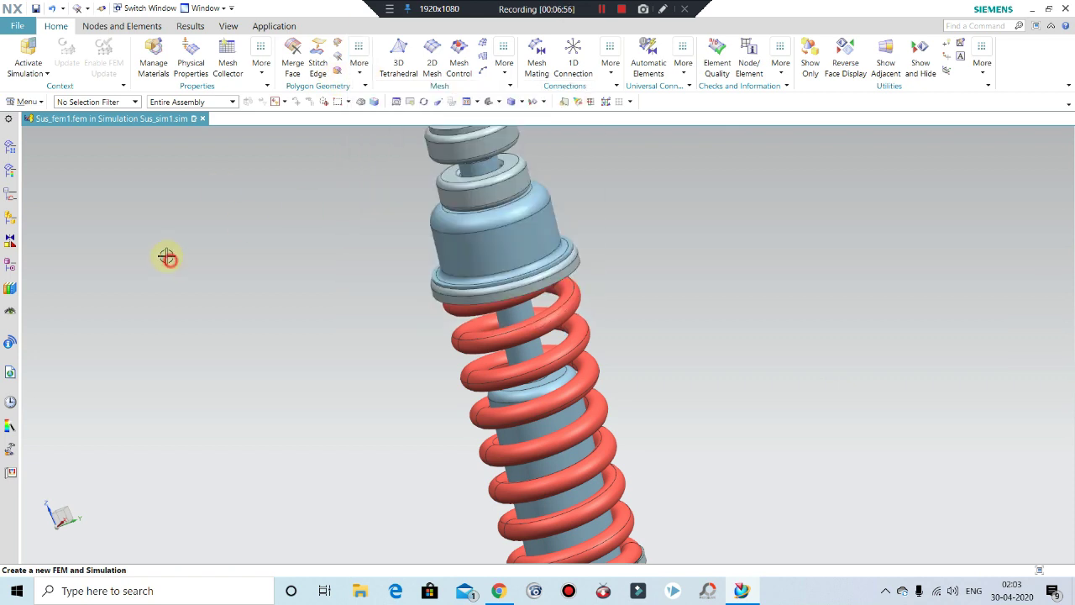
scroll(564, 372, "down", 2)
scroll(499, 194, "up", 2)
scroll(499, 194, "up", 1)
scroll(519, 300, "down", 2)
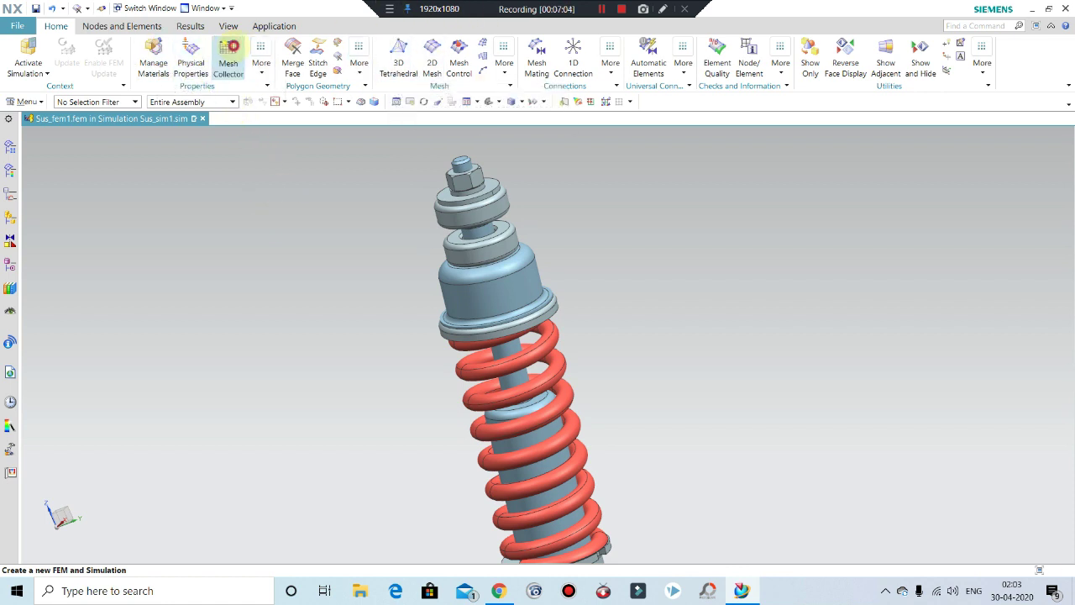
Set up a new mesh collector as 3D, Solid, PSOLID and start a new physical property.
left_click(229, 51)
scroll(338, 200, "down", 2)
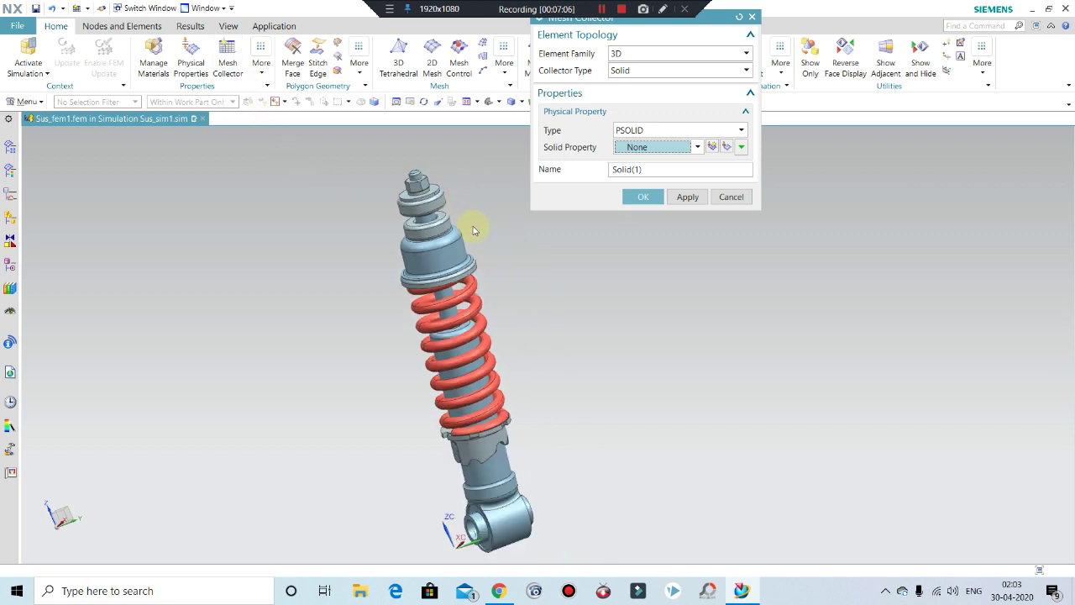
left_click(636, 57)
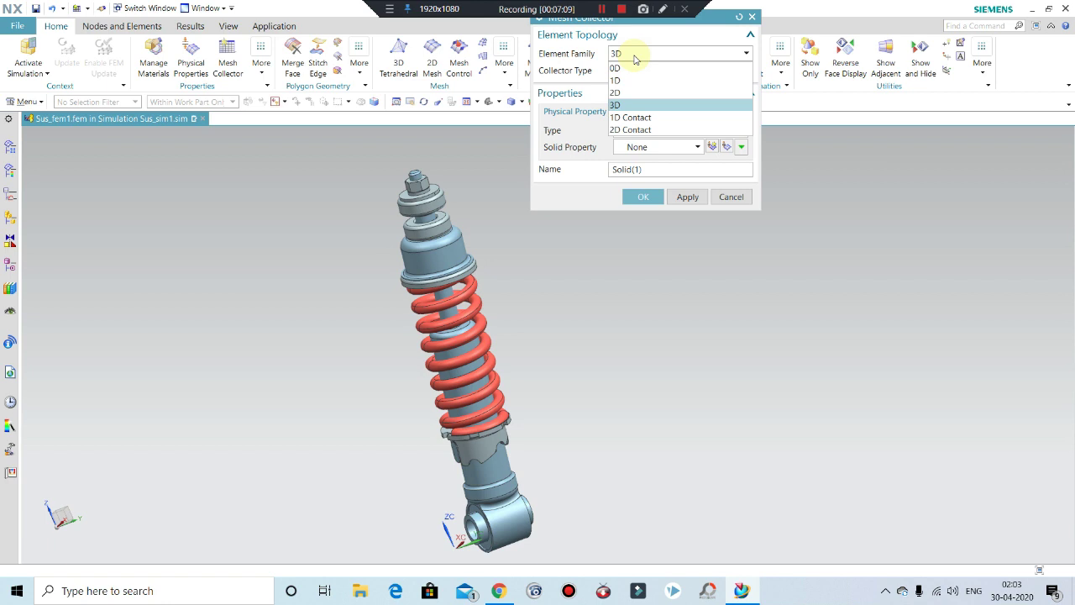
left_click(636, 56)
left_click(626, 73)
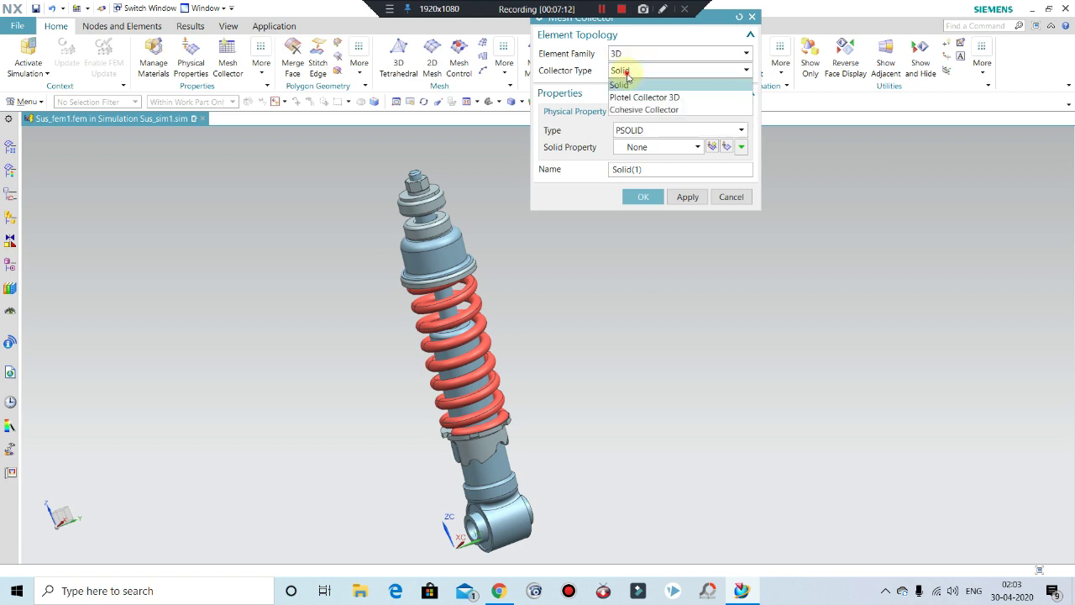
left_click(626, 84)
left_click(648, 134)
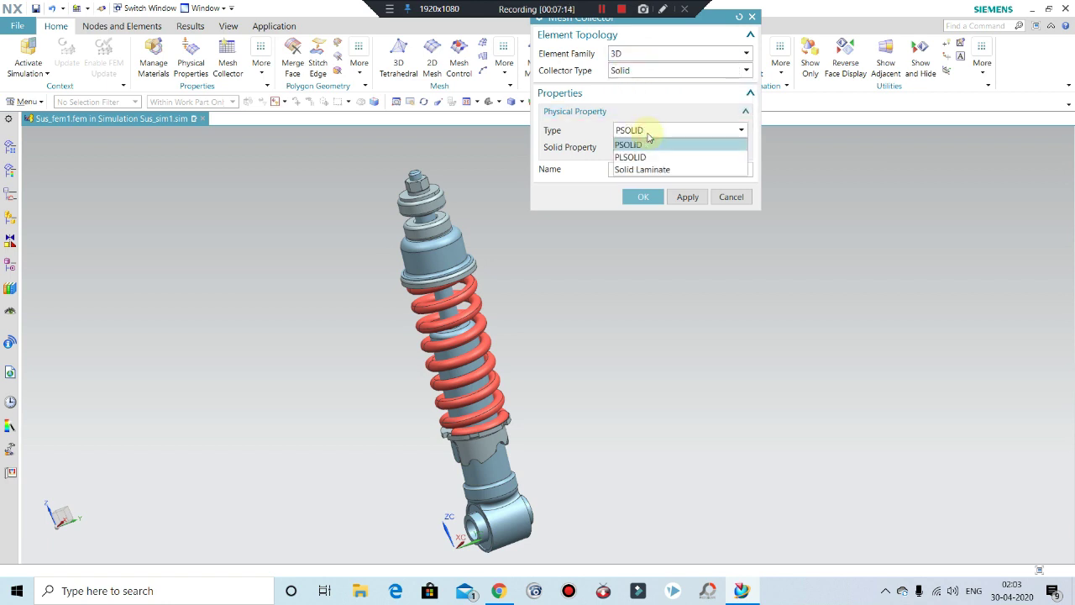
left_click(648, 139)
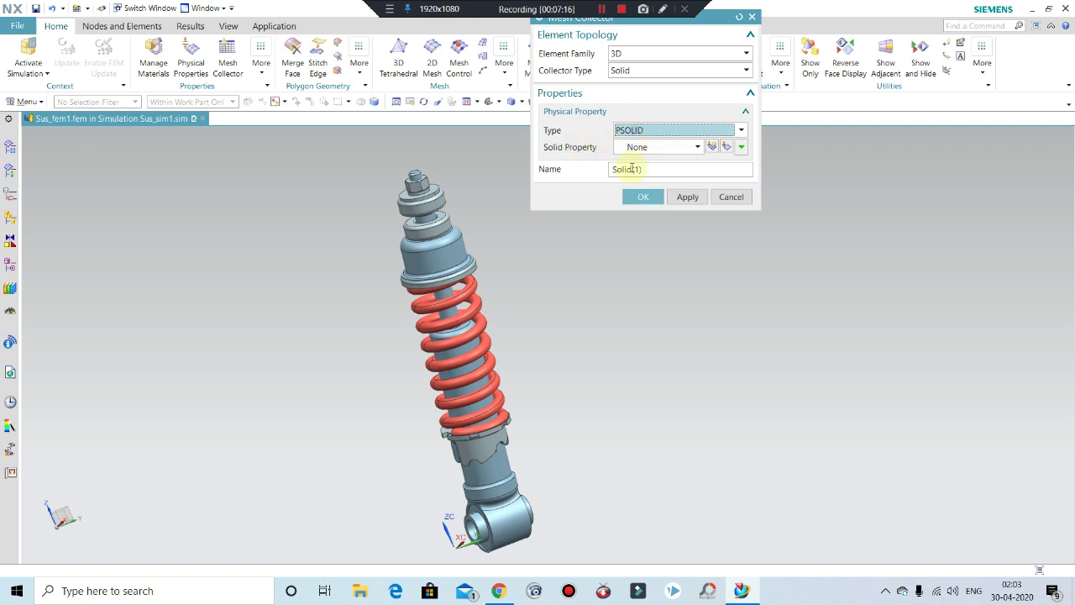
left_click(711, 147)
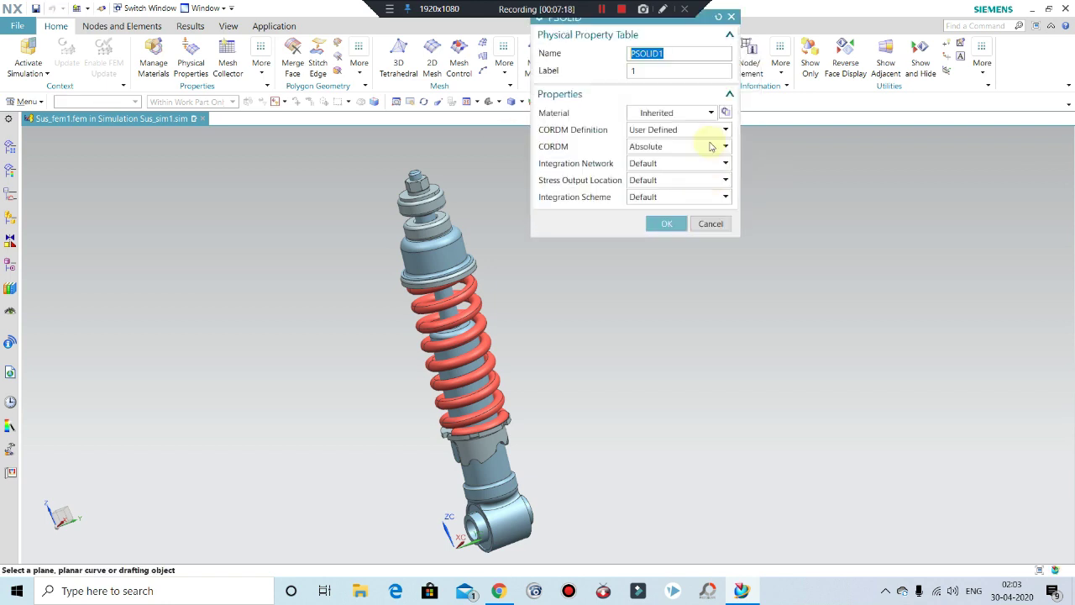
Pick Steel from the material library as the property's material.
left_click(726, 113)
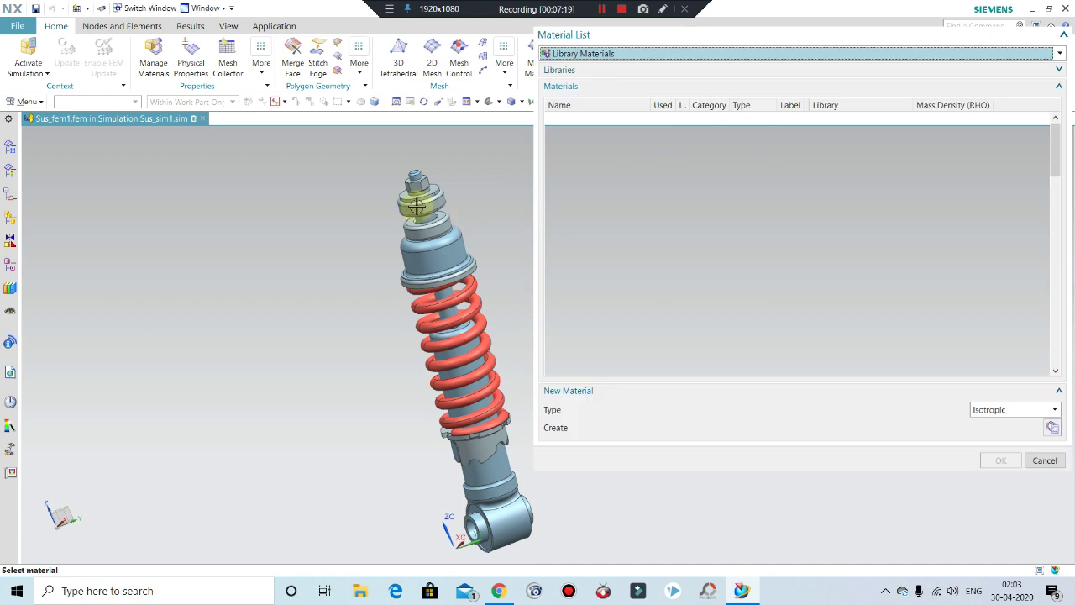
mouse_move(366, 197)
middle_mouse_down()
mouse_move(336, 221)
mouse_move(144, 197)
middle_mouse_up()
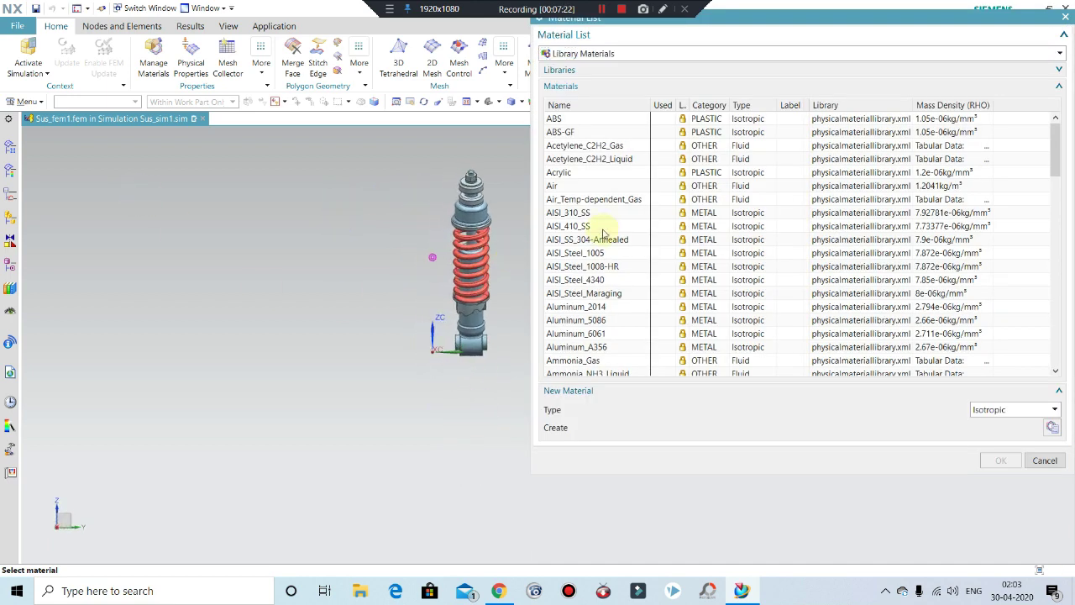
scroll(631, 318, "down", 5)
scroll(588, 318, "down", 6)
scroll(558, 317, "down", 8)
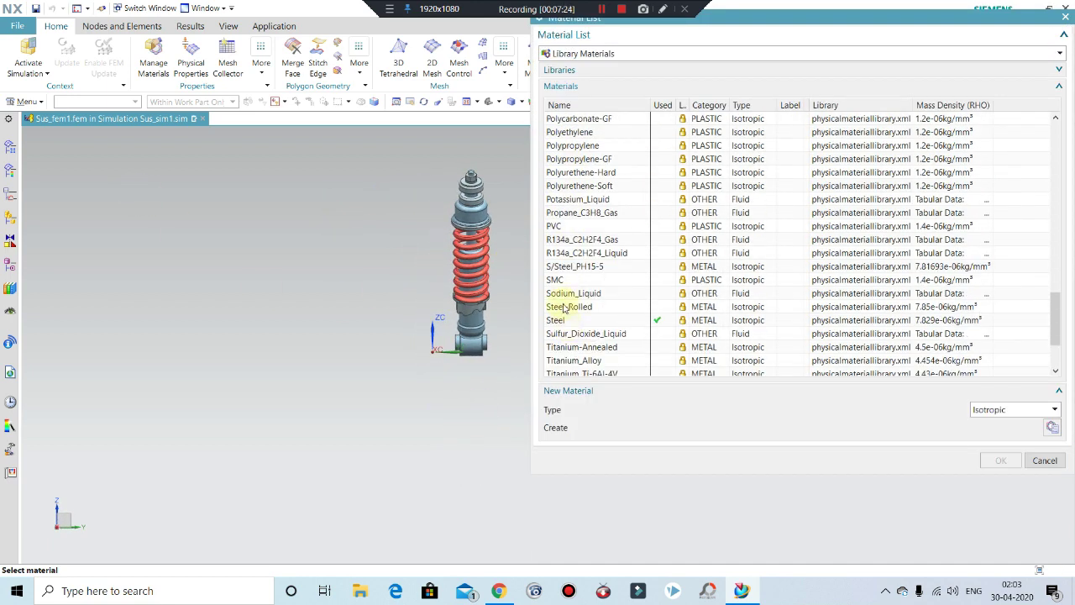
left_click(567, 324)
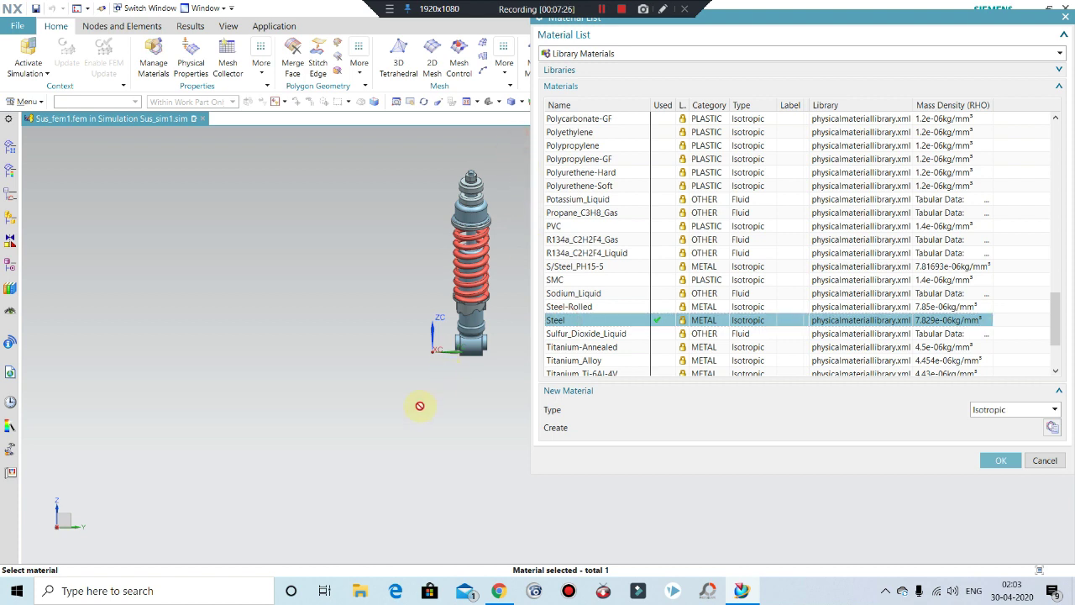
left_click(1001, 460)
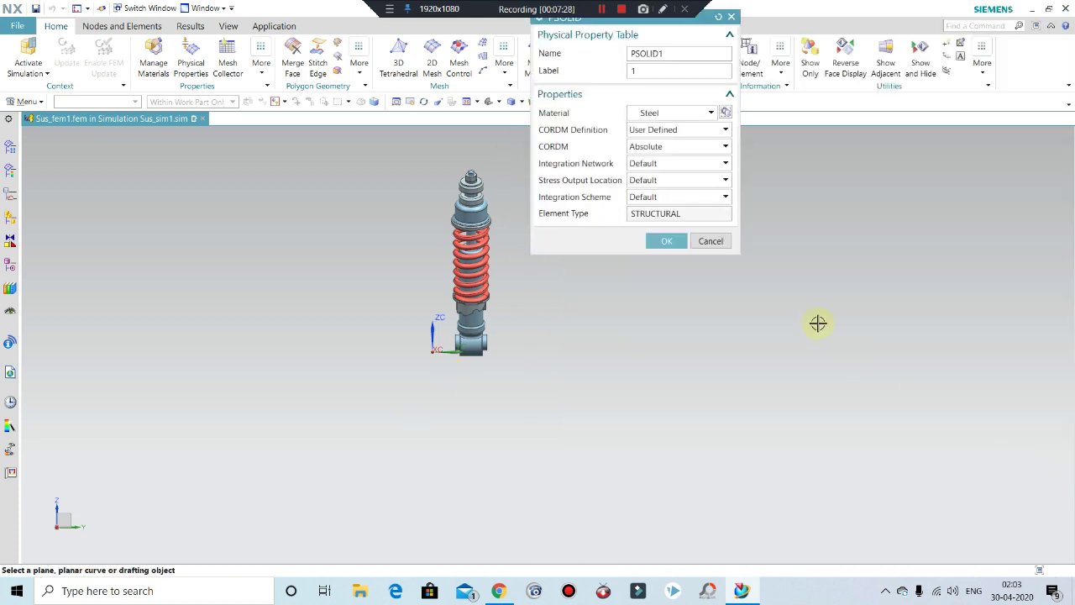
Keep User Defined, Absolute and Default integration, confirm PSOLID1, and create Solid(1).
left_click(659, 134)
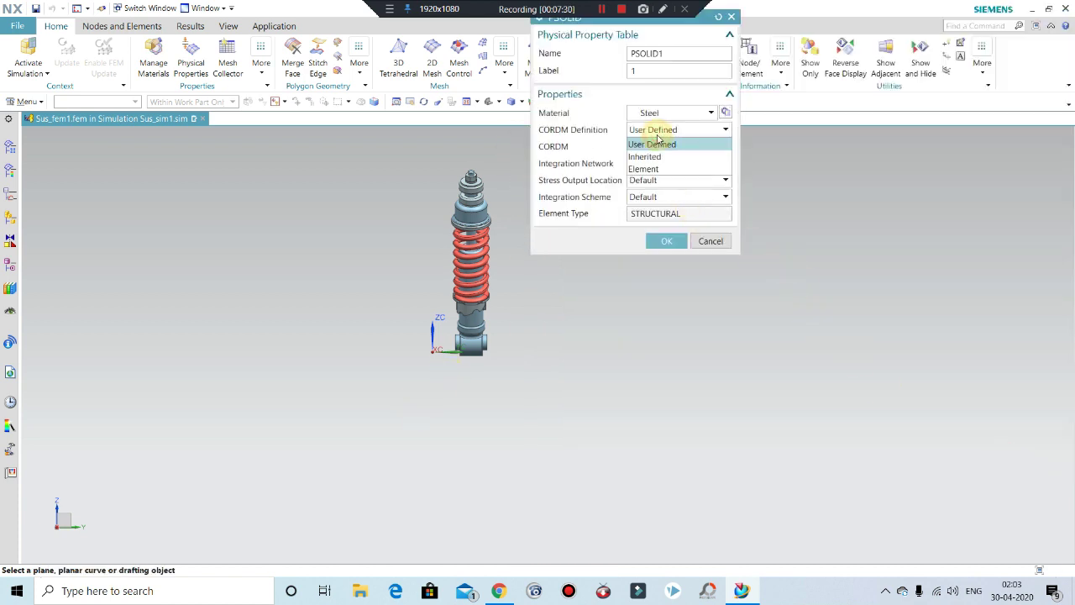
left_click(659, 140)
left_click(668, 148)
left_click(668, 158)
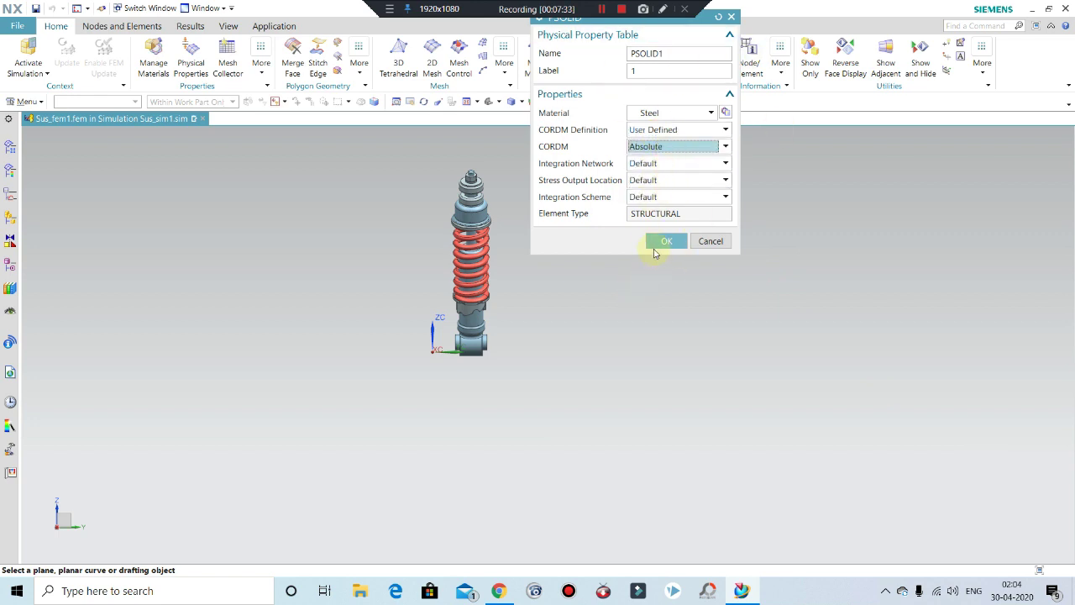
left_click(644, 213)
left_click(679, 200)
left_click(679, 202)
left_click(668, 243)
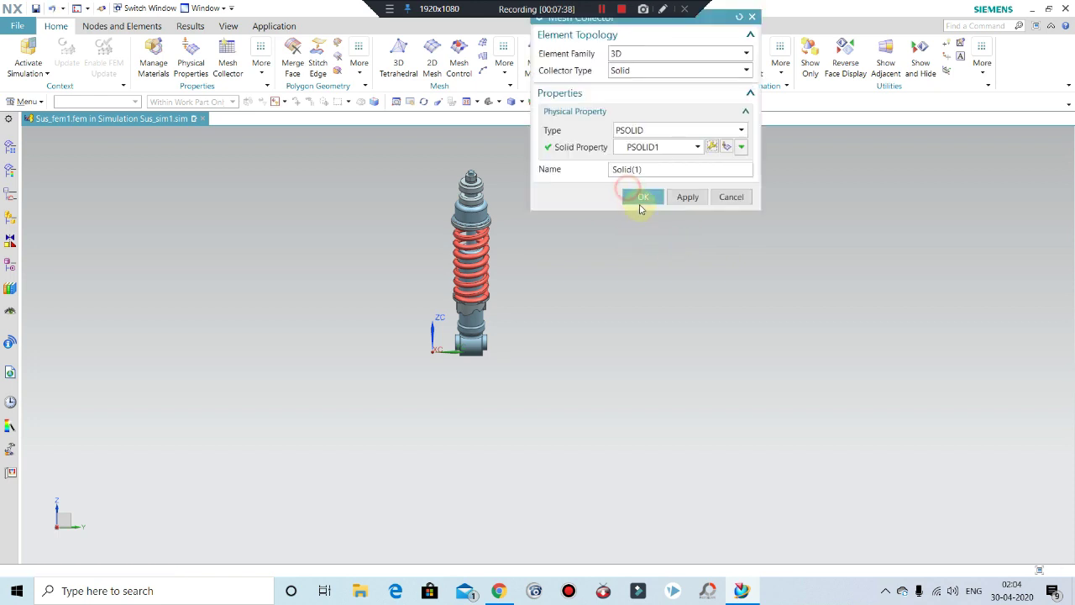
left_click(640, 198)
Open the Physical Property Table Manager with PSOLID type, then reopen it and drag it aside.
scroll(470, 243, "down", 2)
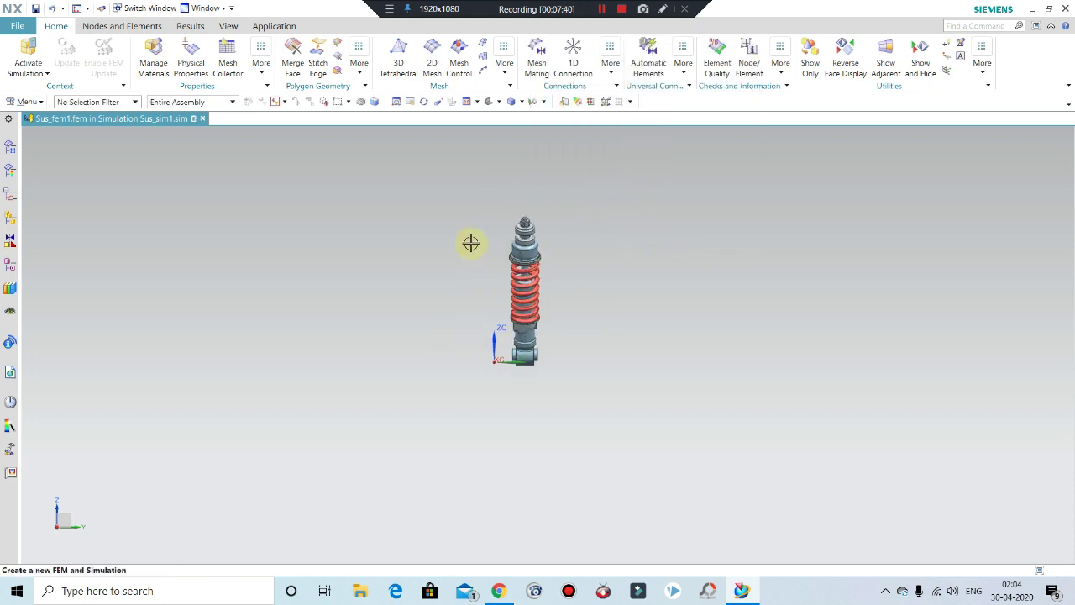
scroll(563, 255, "down", 2)
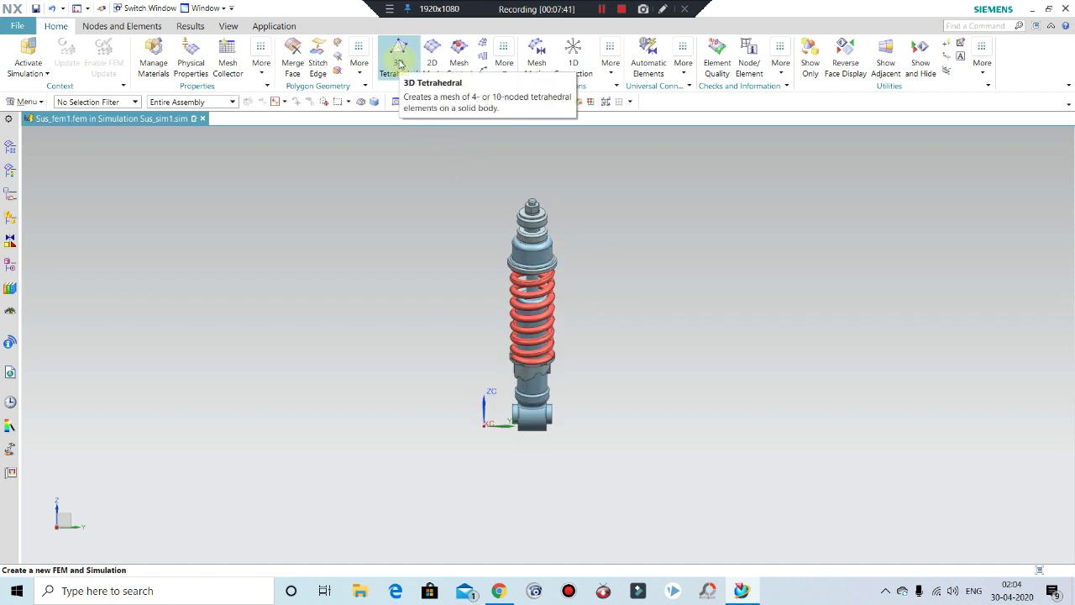
left_click(190, 58)
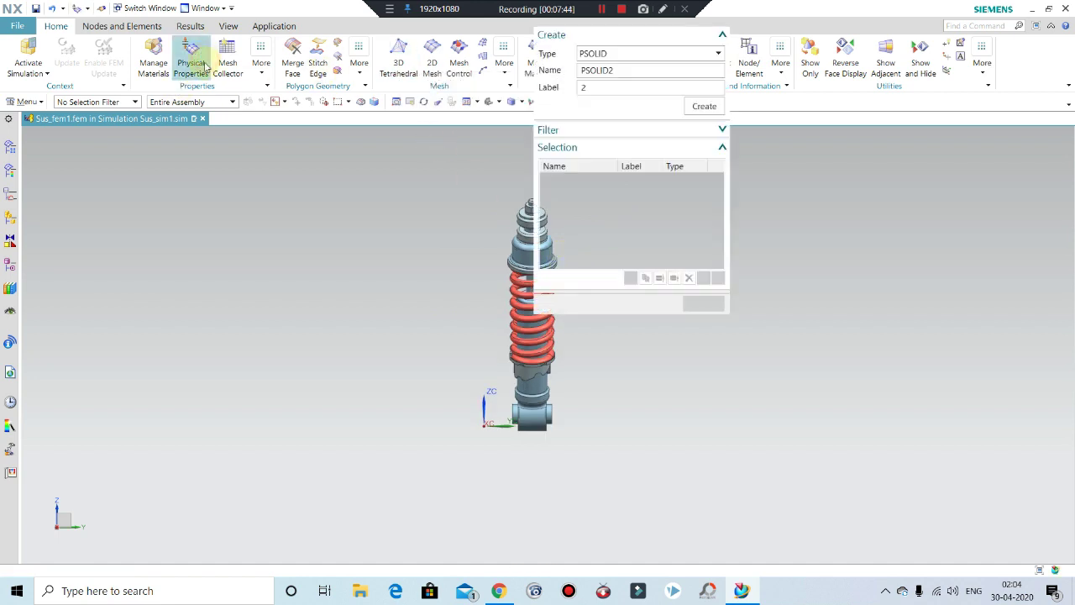
left_click(711, 57)
left_click(711, 57)
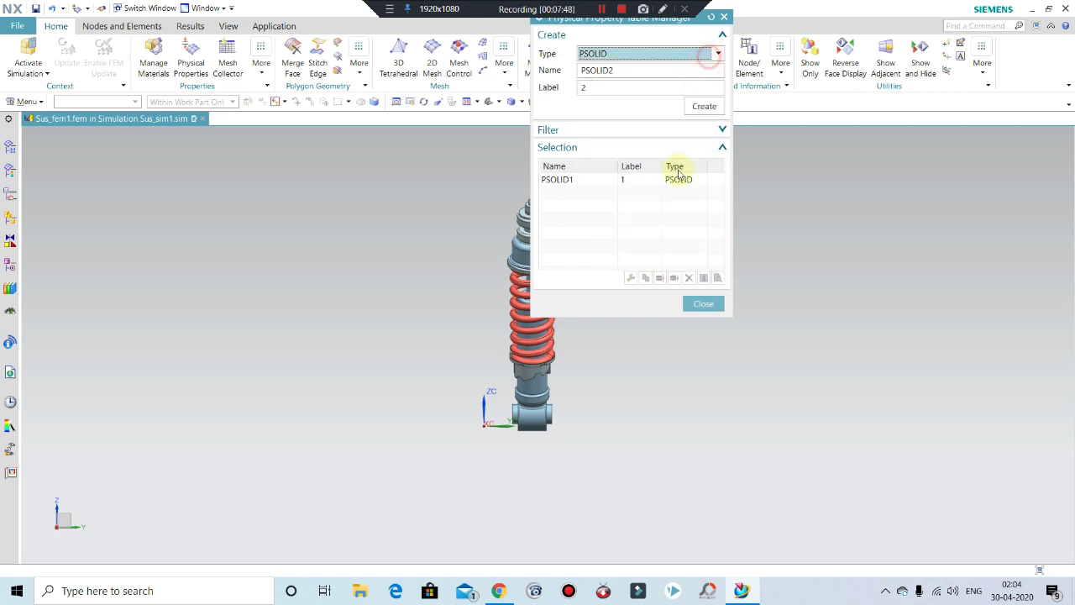
left_click(702, 304)
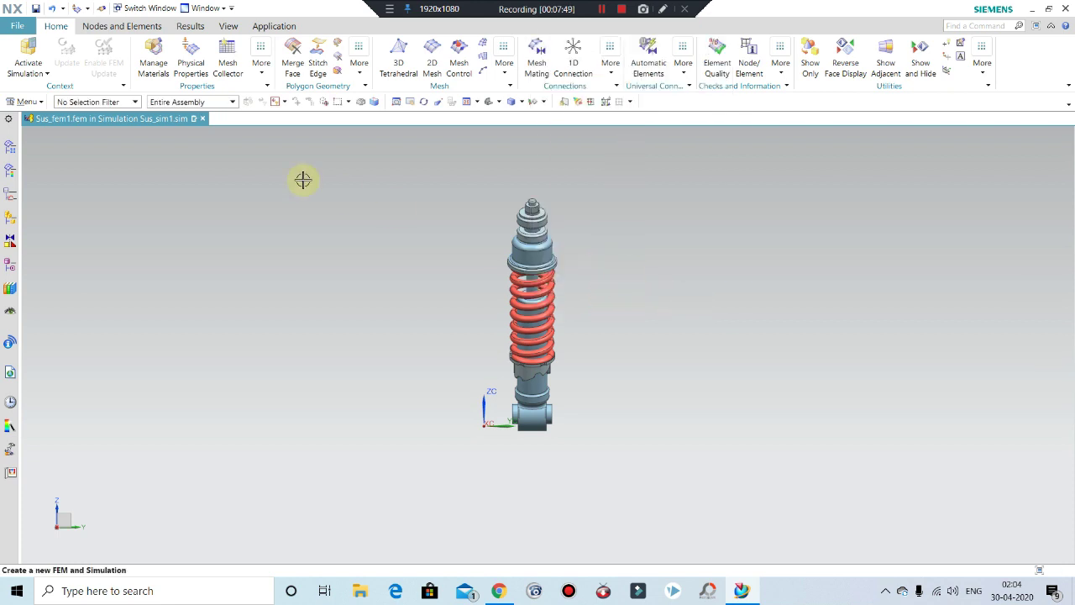
left_click(192, 63)
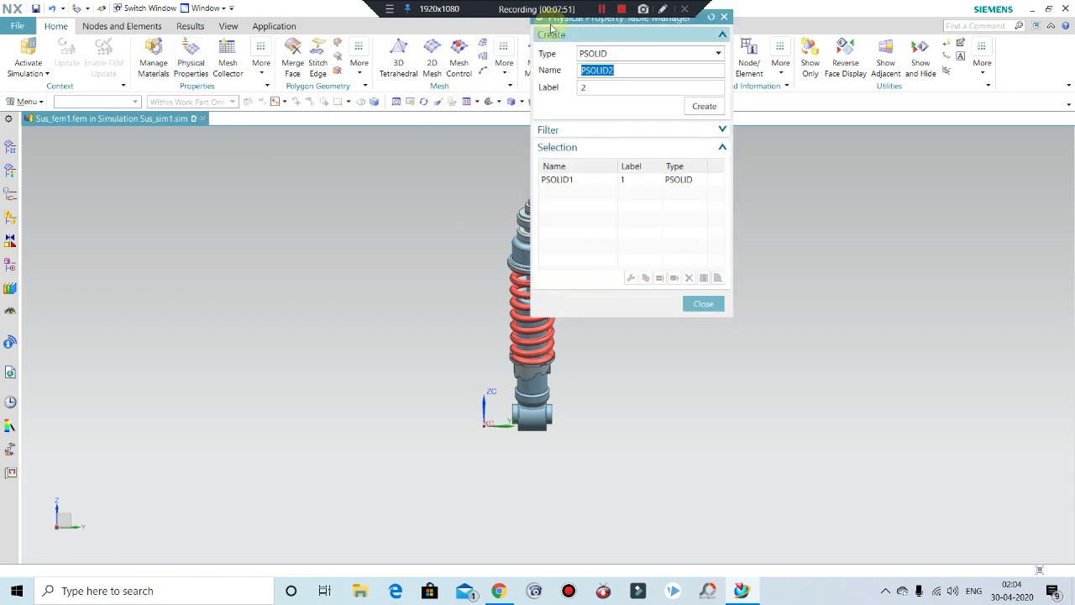
left_click_drag(565, 34, 640, 92)
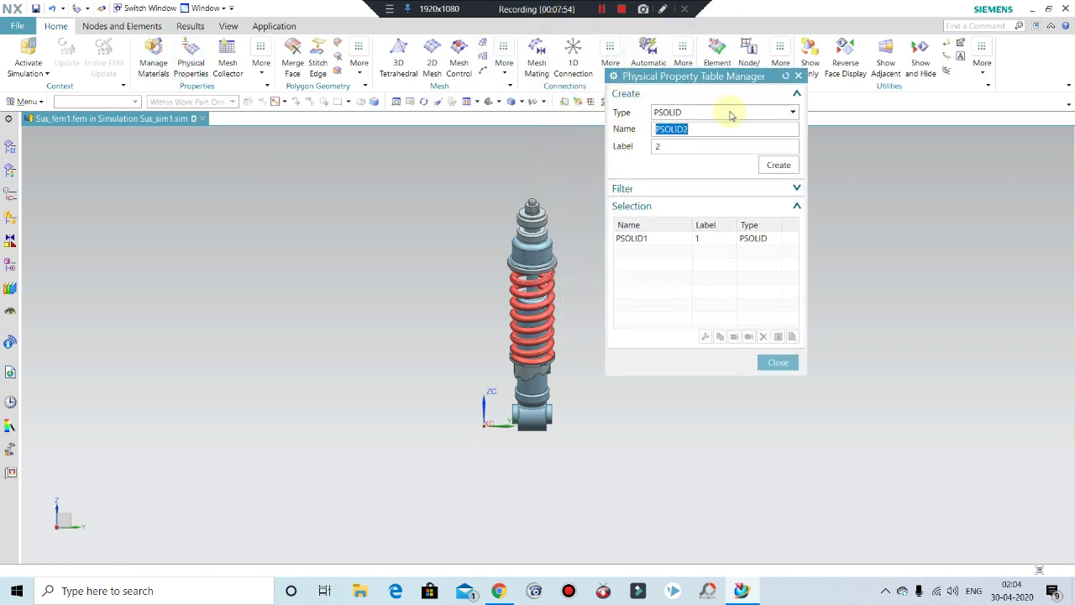
Close the Physical Property Table Manager listing PSOLID1.
left_click(781, 363)
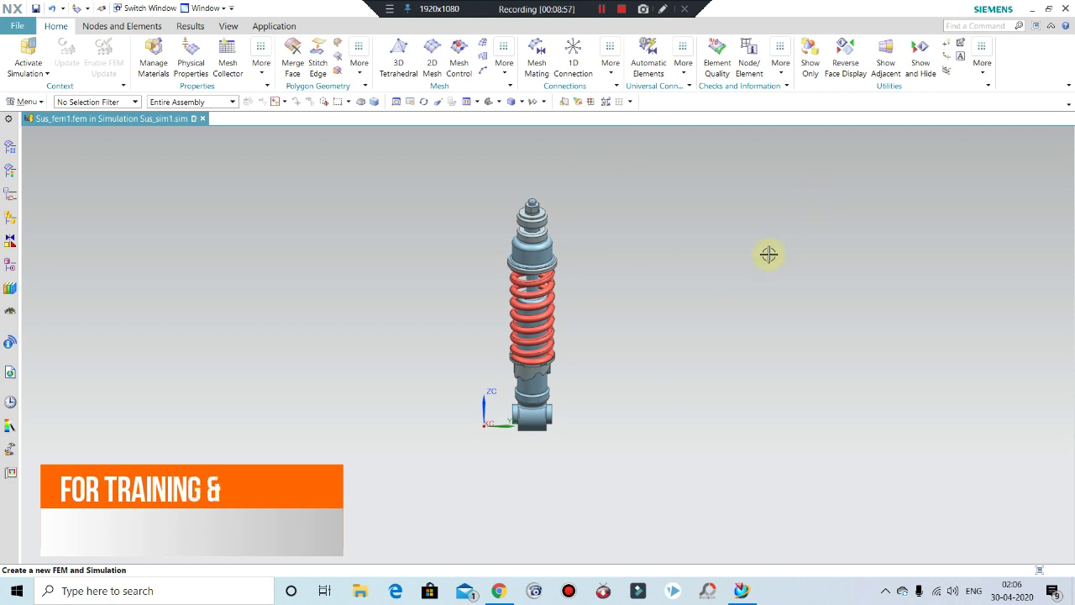
middle_click_drag(640, 281, 664, 266)
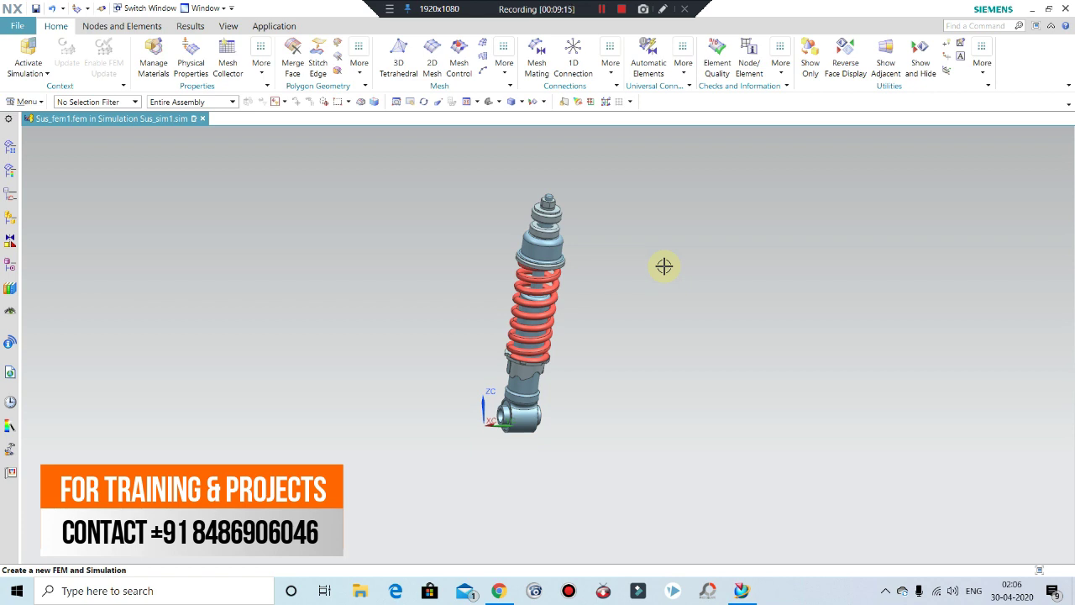
scroll(631, 253, "up", 2)
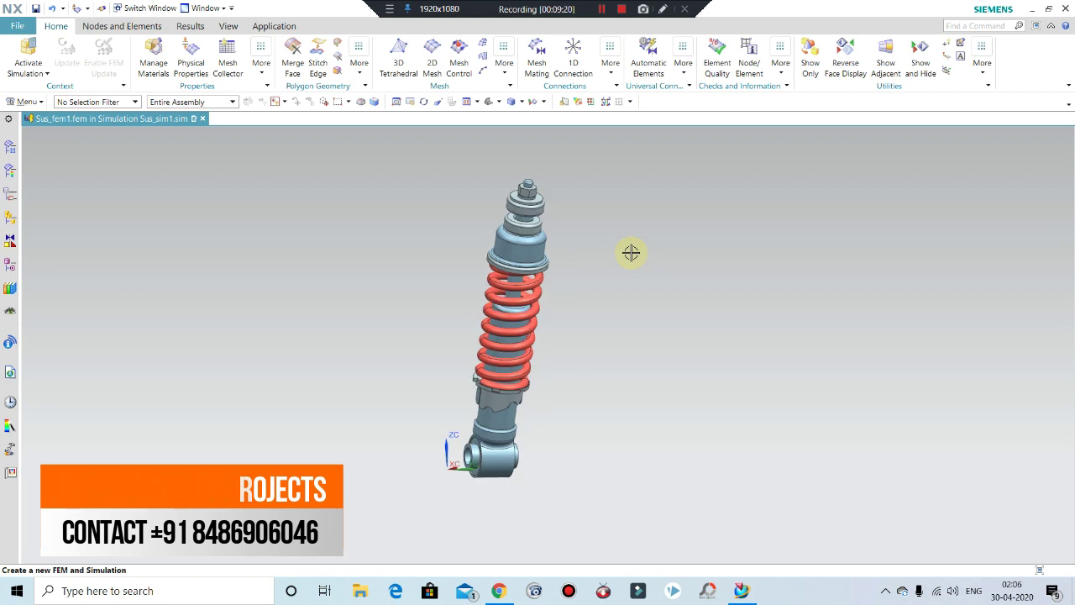
scroll(630, 253, "down", 2)
middle_click_drag(631, 253, 621, 245)
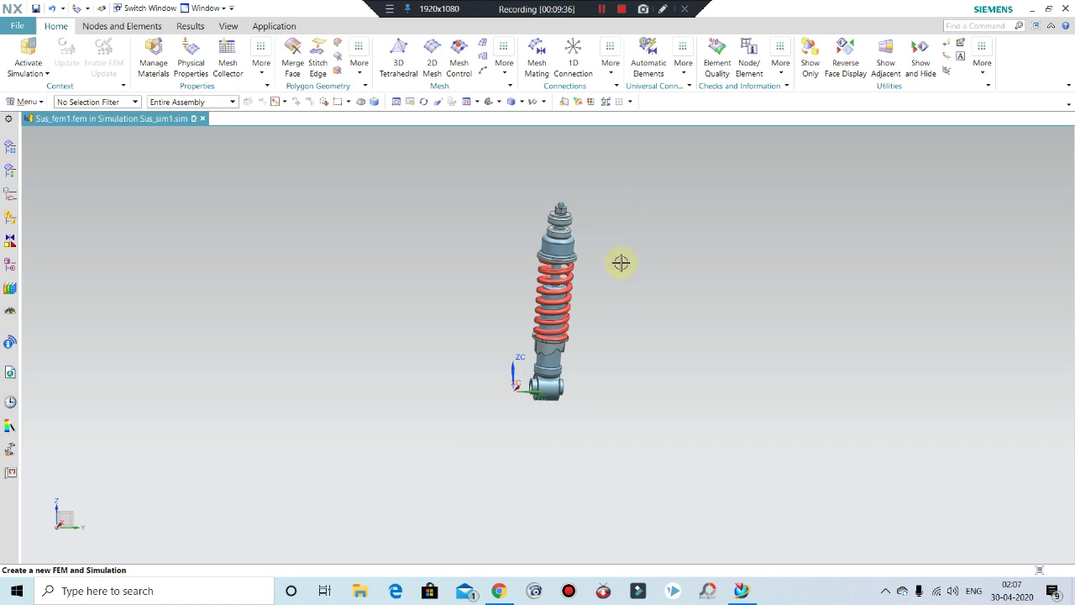
scroll(621, 263, "up", 1)
mouse_move(619, 262)
middle_mouse_down()
mouse_move(588, 237)
mouse_move(600, 274)
middle_mouse_up()
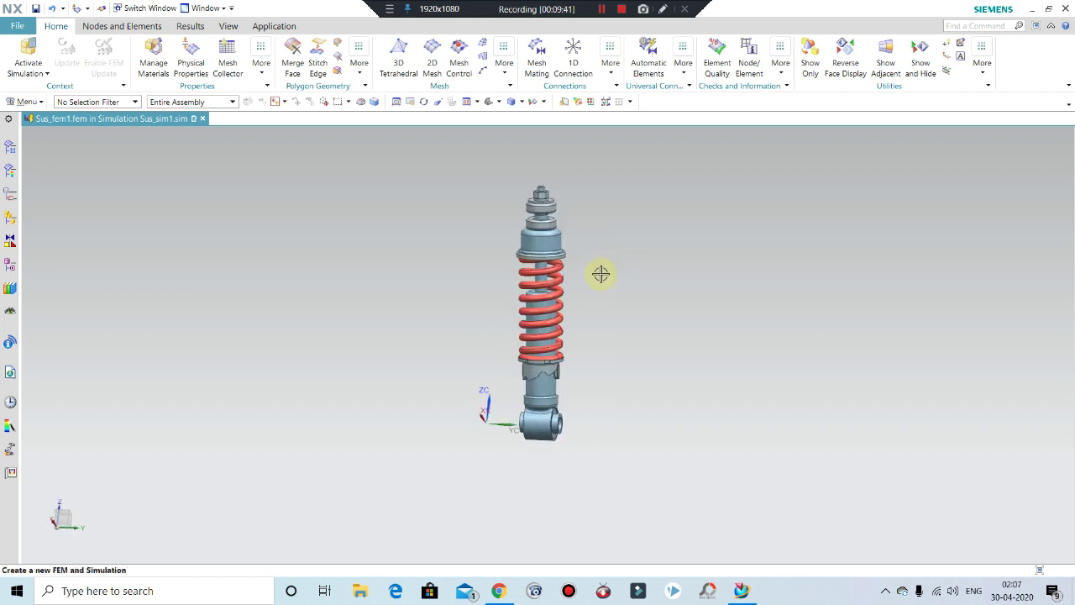
middle_click_drag(601, 273, 532, 317)
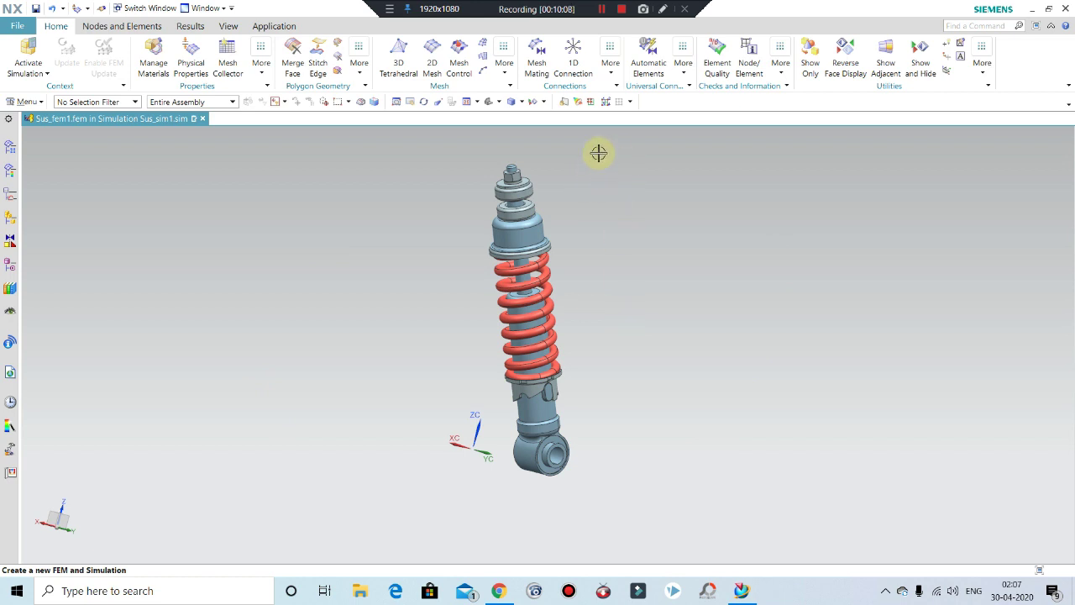
left_click(603, 9)
left_click(604, 11)
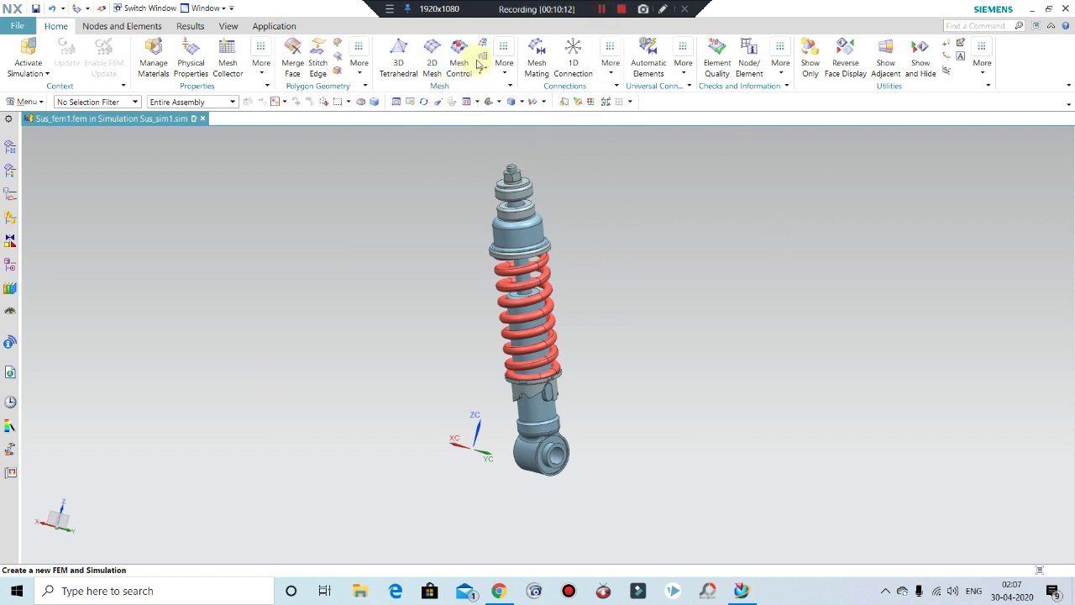
left_click(505, 75)
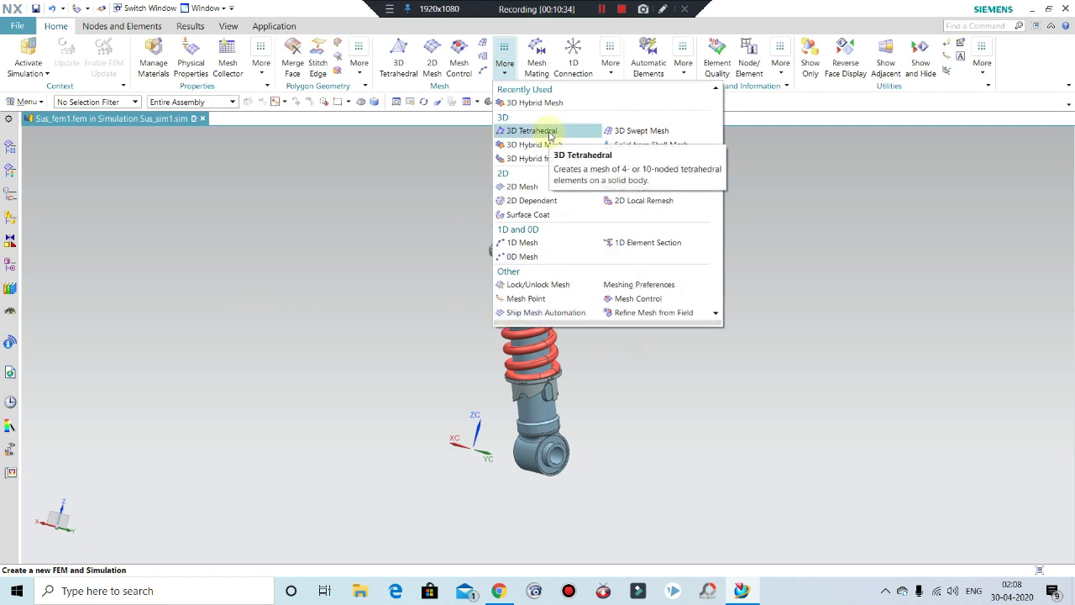
Start a 3D Tetrahedral mesh and box-select all nine shock absorber bodies.
left_click(402, 45)
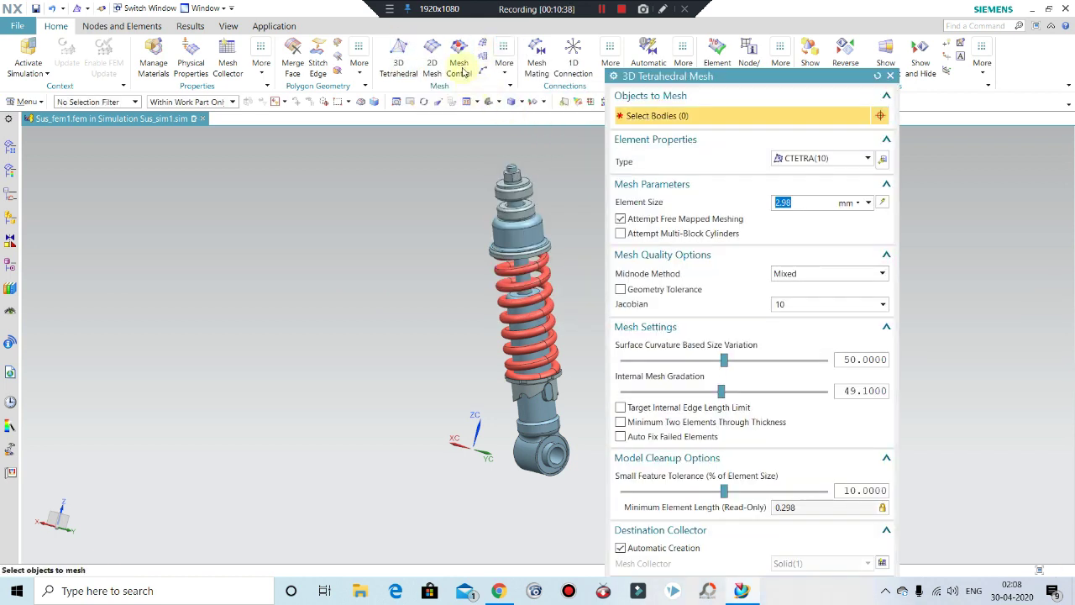
scroll(378, 246, "down", 3)
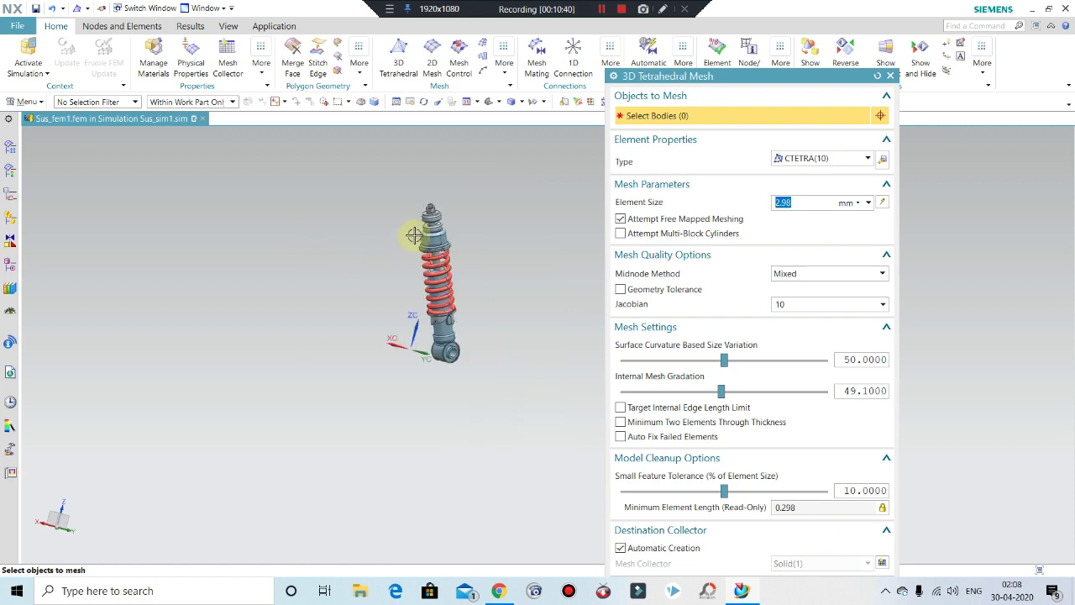
middle_click_drag(499, 191, 518, 163)
left_click_drag(517, 163, 259, 434)
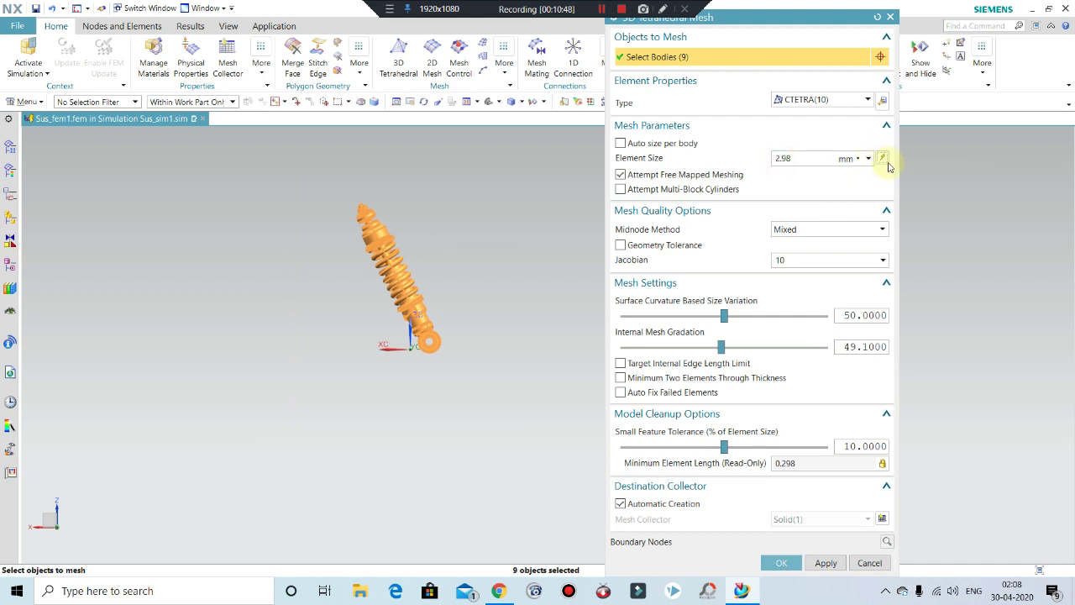
Set CTETRA(10), 2.98 mm element size, Mixed midnodes, Jacobian 10, and generate the mesh.
left_click(805, 155)
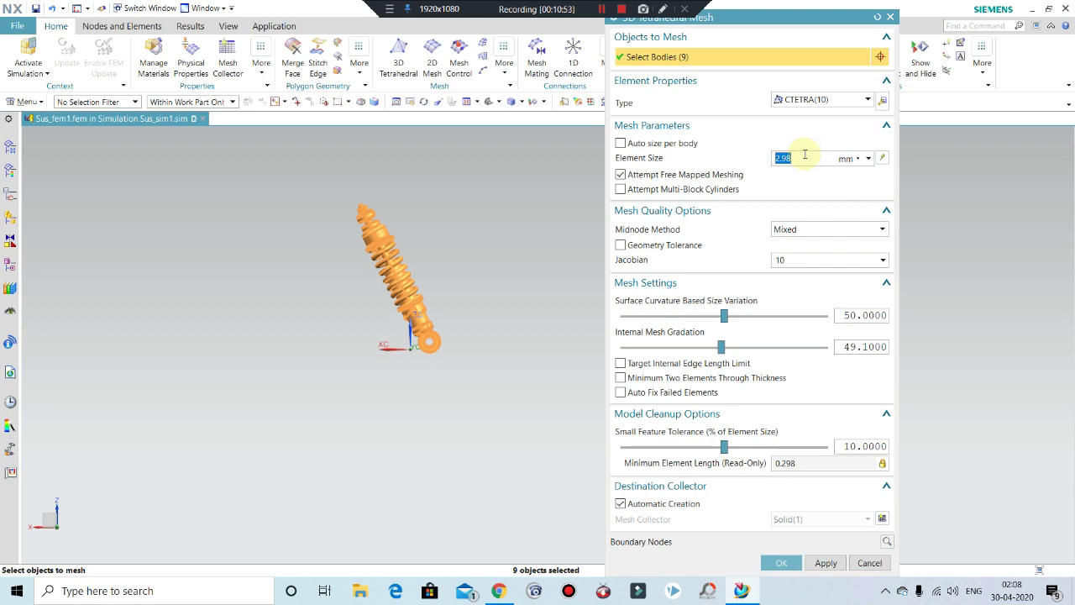
left_click(842, 103)
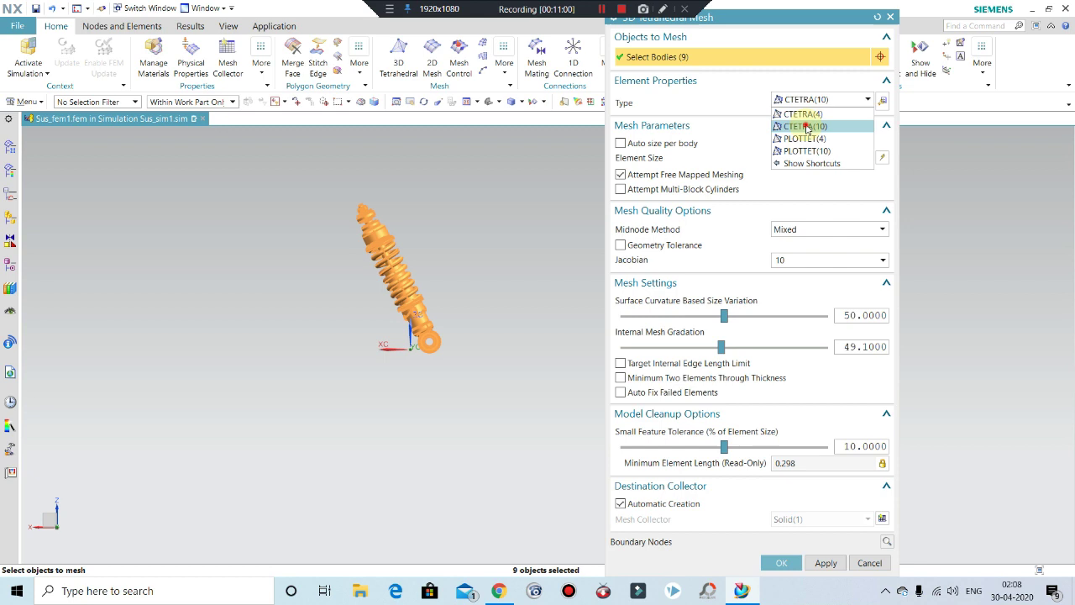
left_click(806, 127)
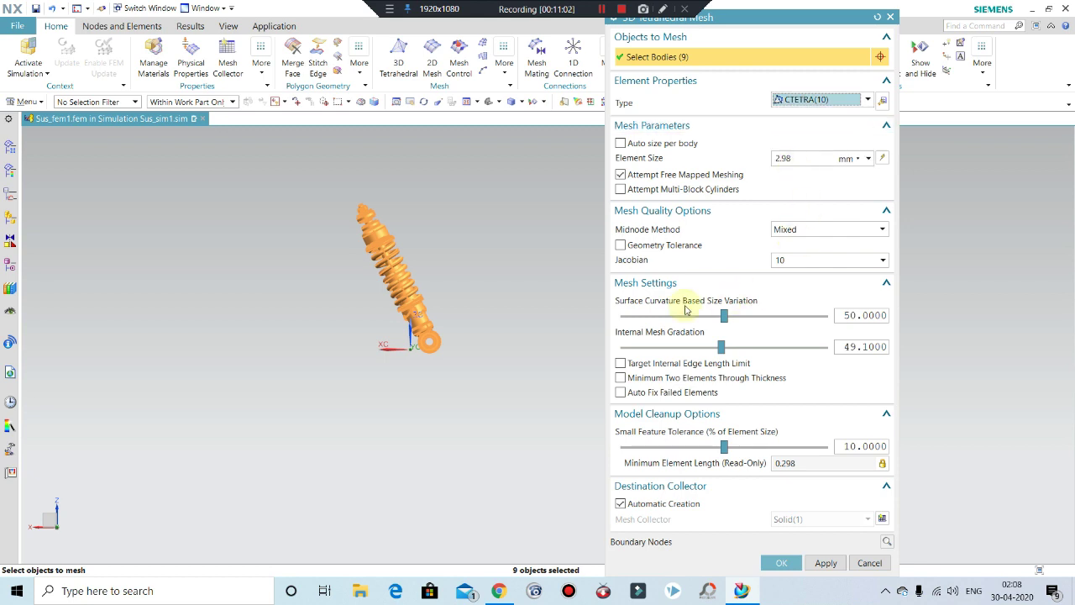
left_click(783, 233)
left_click(786, 230)
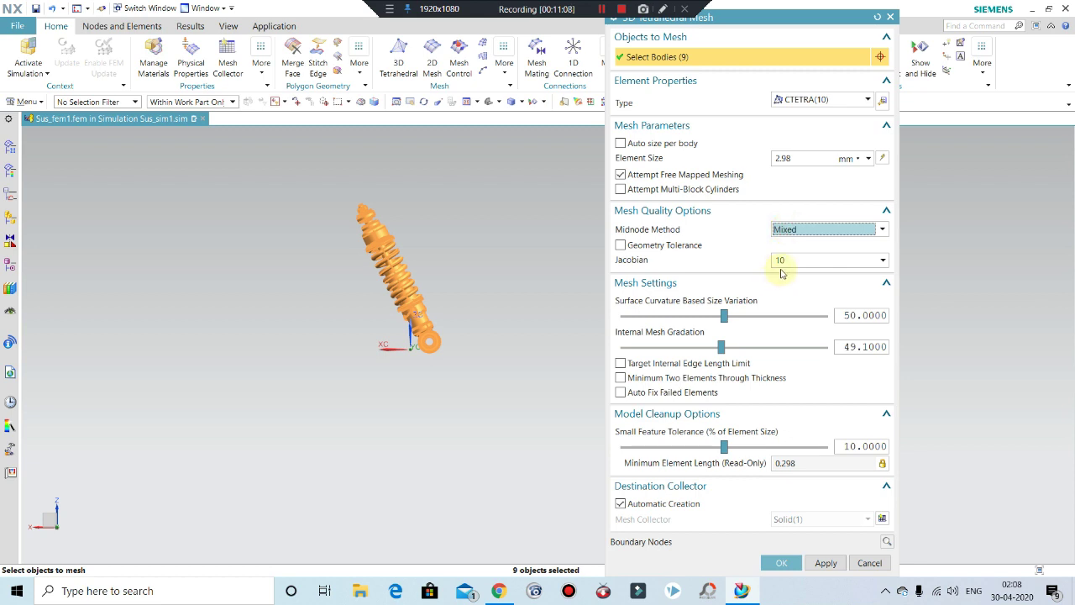
left_click(797, 259)
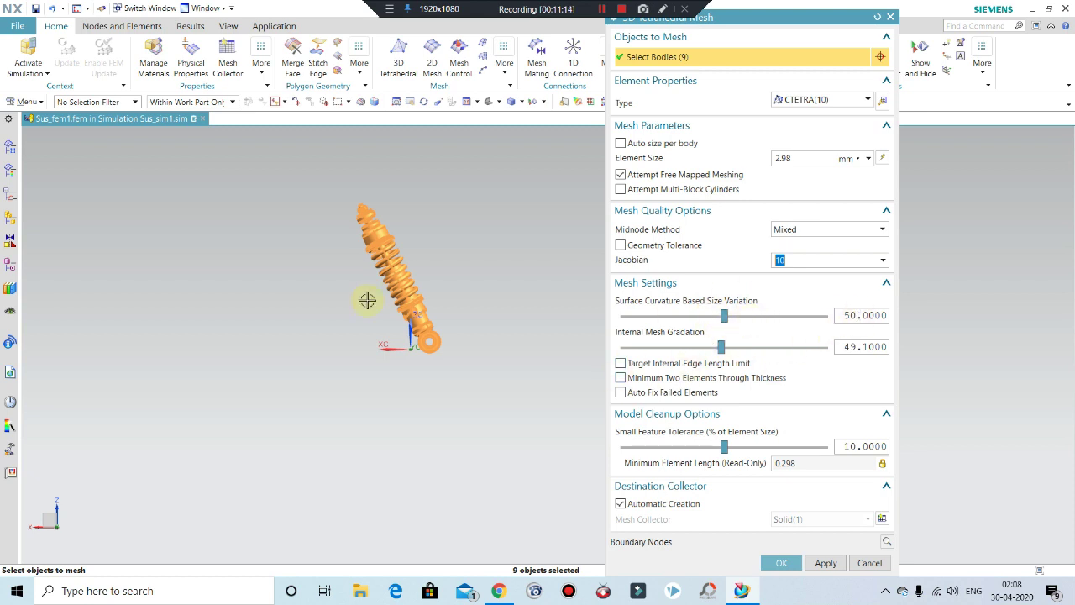
scroll(342, 243, "up", 2)
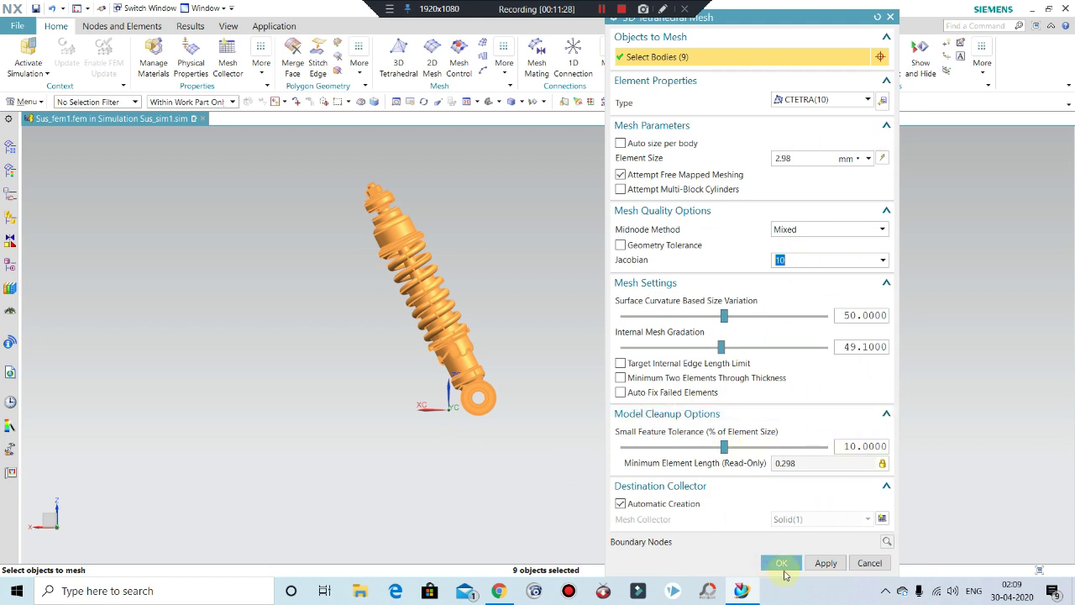
left_click(783, 568)
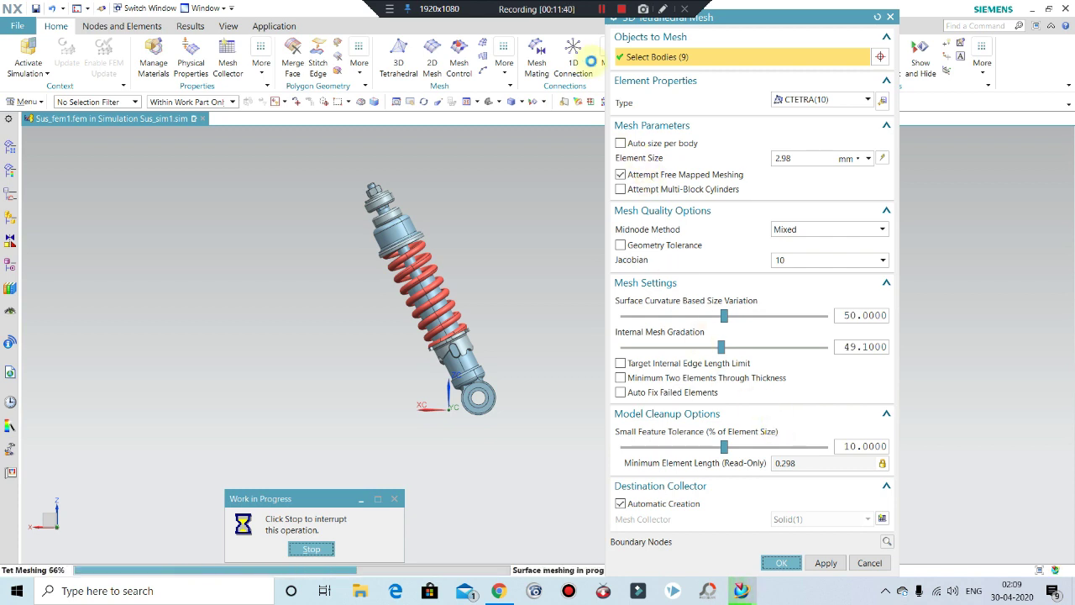
left_click(602, 10)
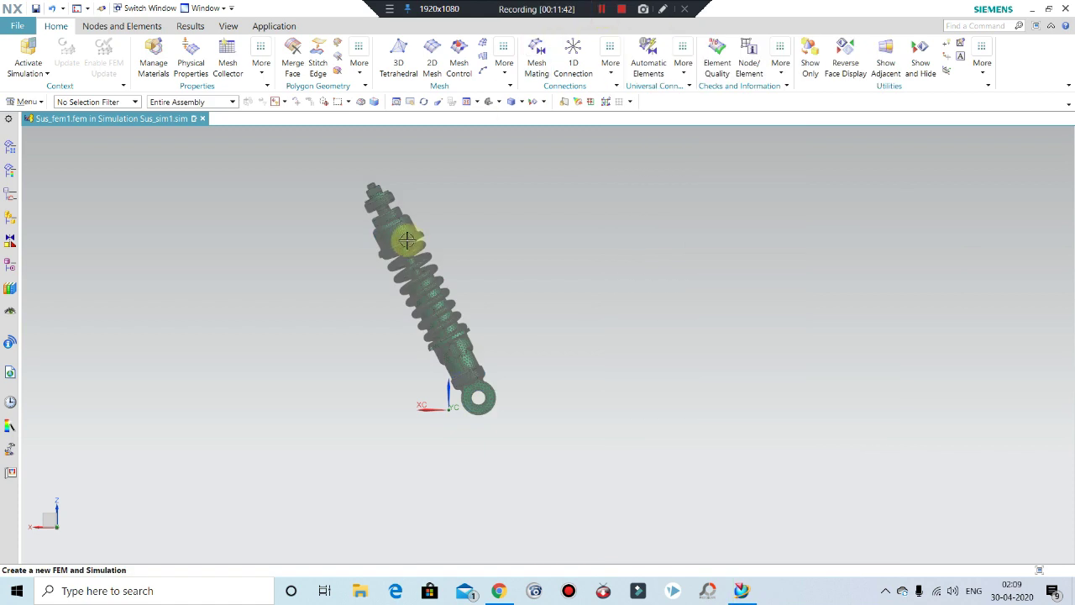
Open the Simulation Navigator showing the Sus_sim1 tree from the resource bar.
left_click(384, 249)
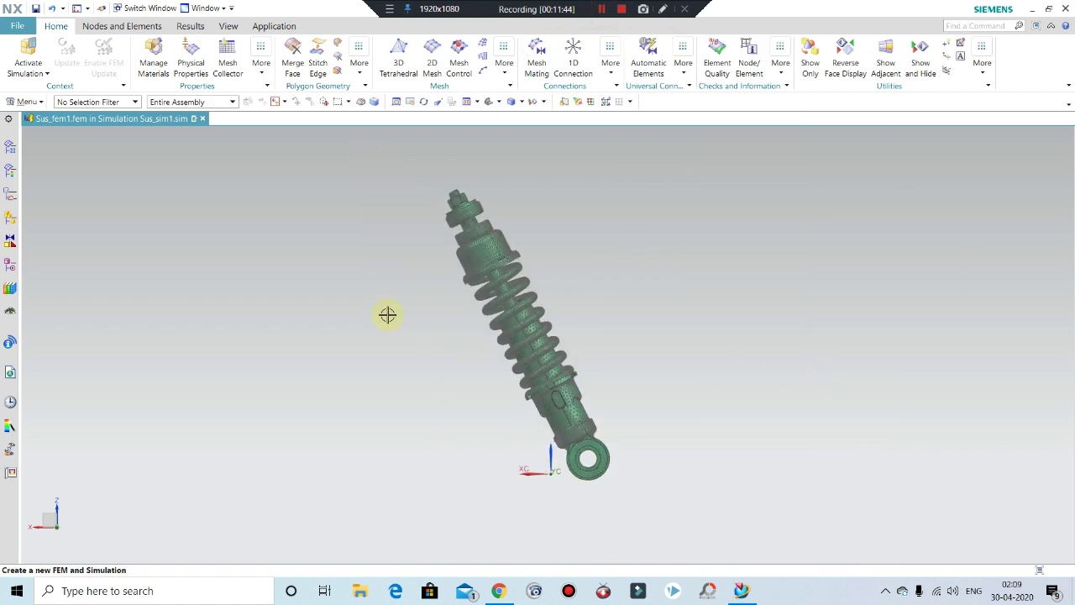
left_click(8, 114)
left_click(34, 138)
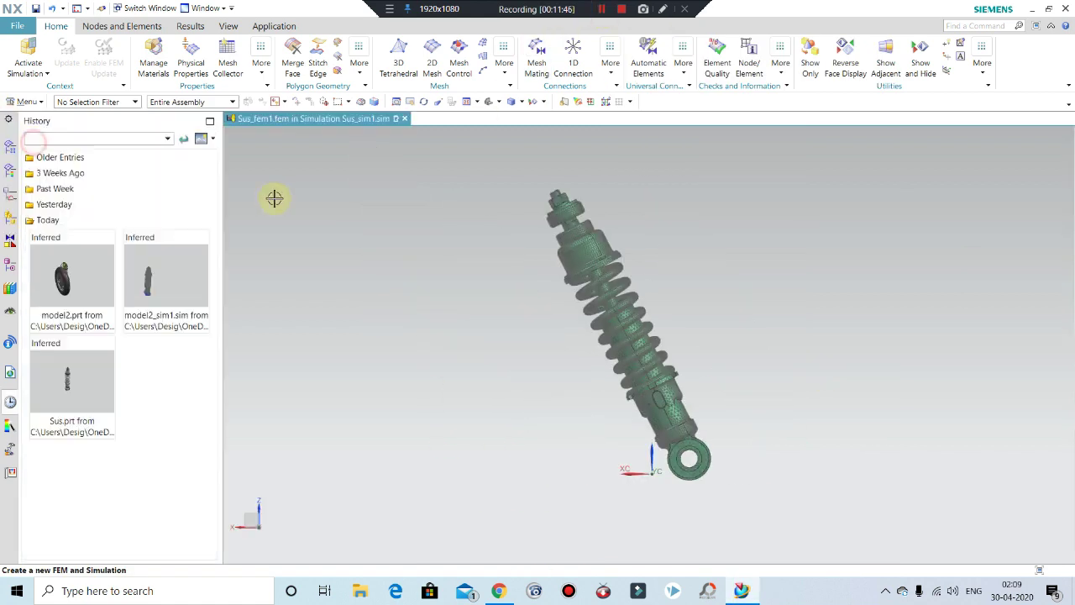
left_click(8, 171)
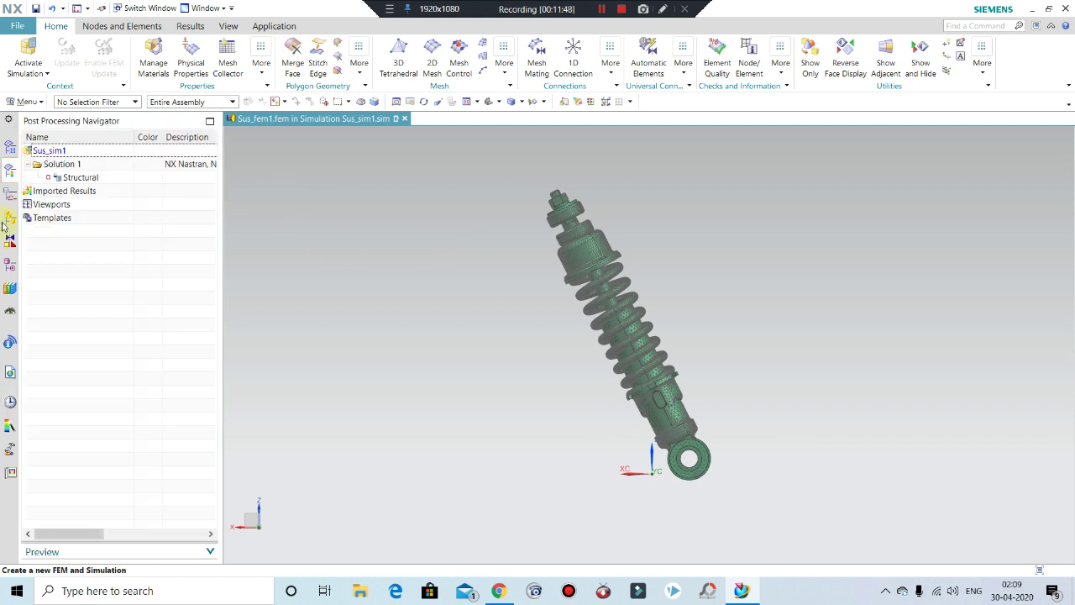
left_click(6, 149)
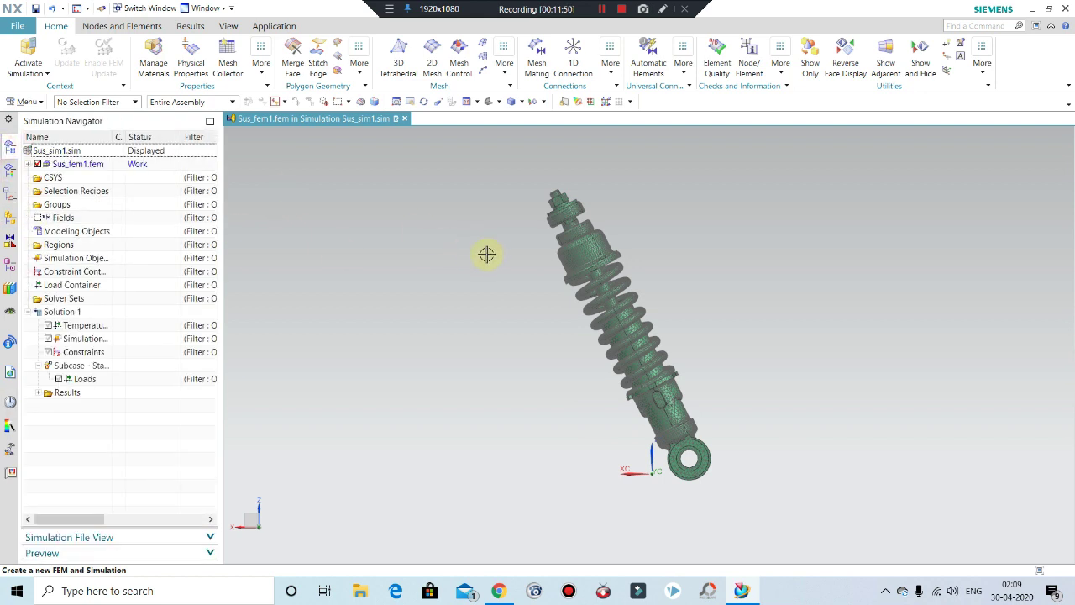
Orbit the meshed shock absorber to a near-upright view.
scroll(723, 379, "up", 1)
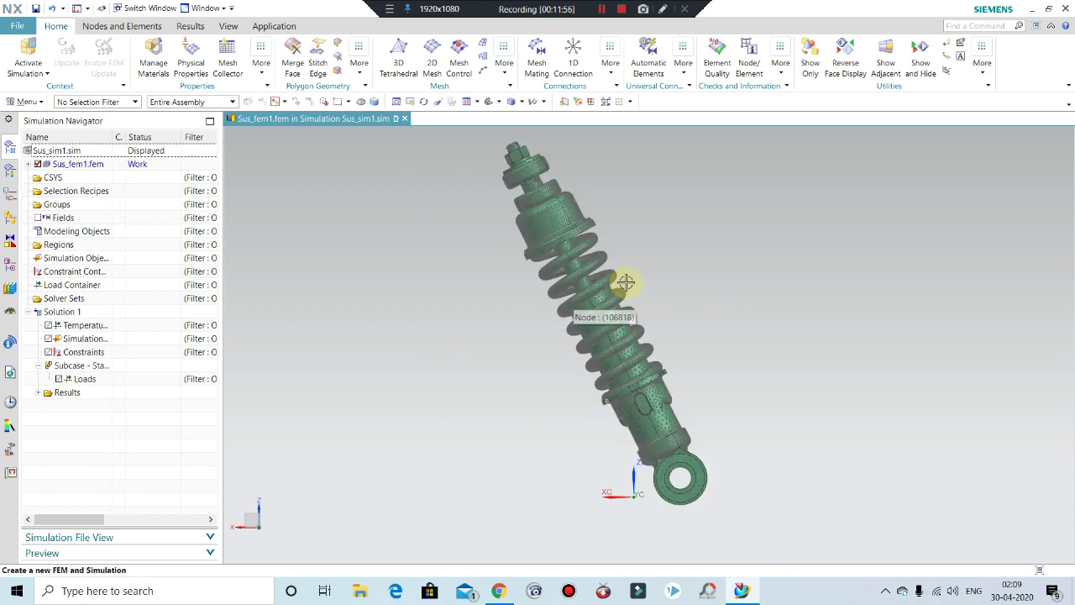
scroll(567, 245, "down", 1)
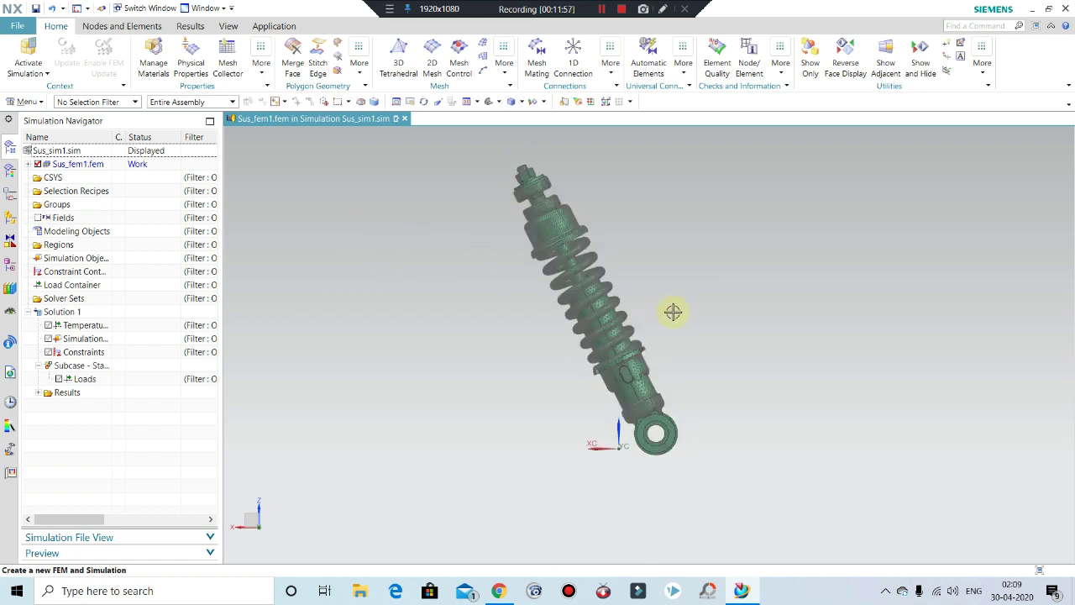
mouse_move(640, 272)
middle_mouse_down()
mouse_move(511, 163)
mouse_move(487, 243)
mouse_move(498, 281)
mouse_move(596, 304)
mouse_move(573, 244)
mouse_move(591, 224)
mouse_move(530, 271)
mouse_move(492, 244)
mouse_move(523, 269)
mouse_move(481, 268)
middle_mouse_up()
scroll(487, 241, "down", 2)
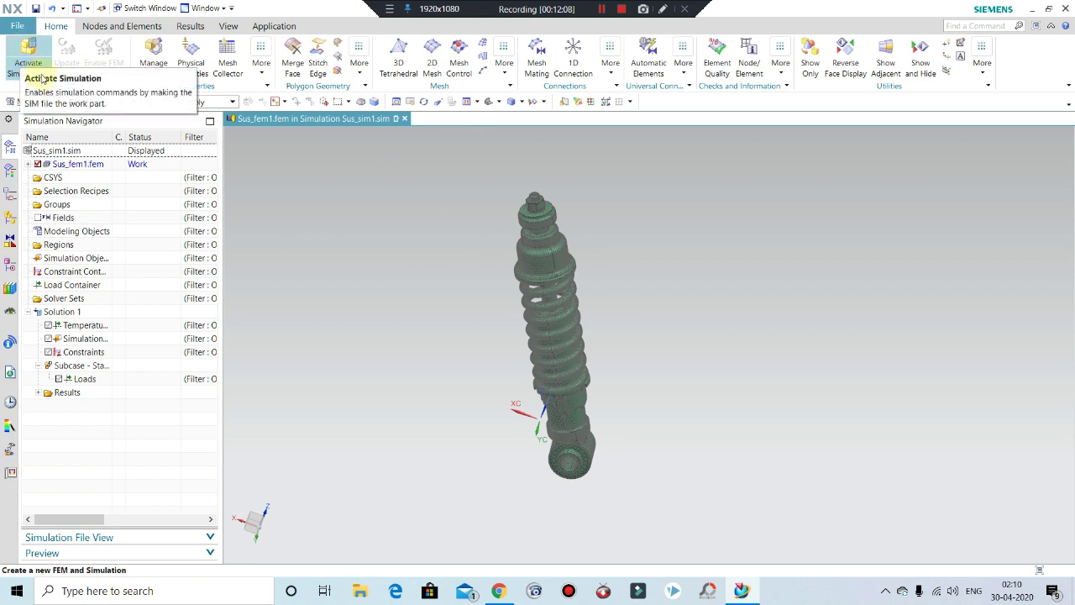
Browse the ribbon tabs and activate the Sus_sim1 simulation file from Home.
left_click(120, 25)
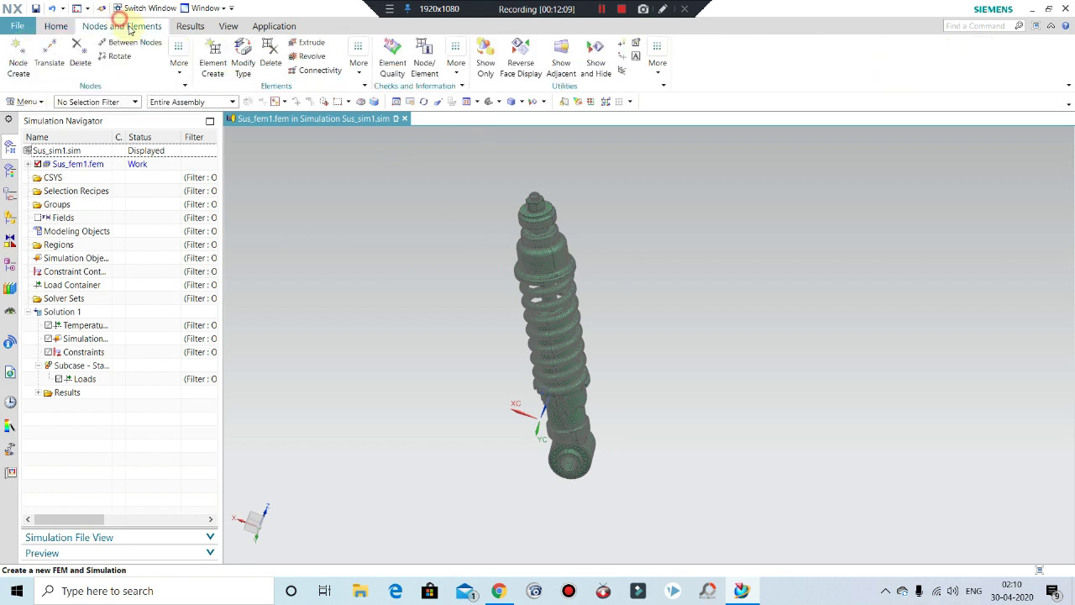
left_click(189, 26)
left_click(228, 27)
left_click(274, 26)
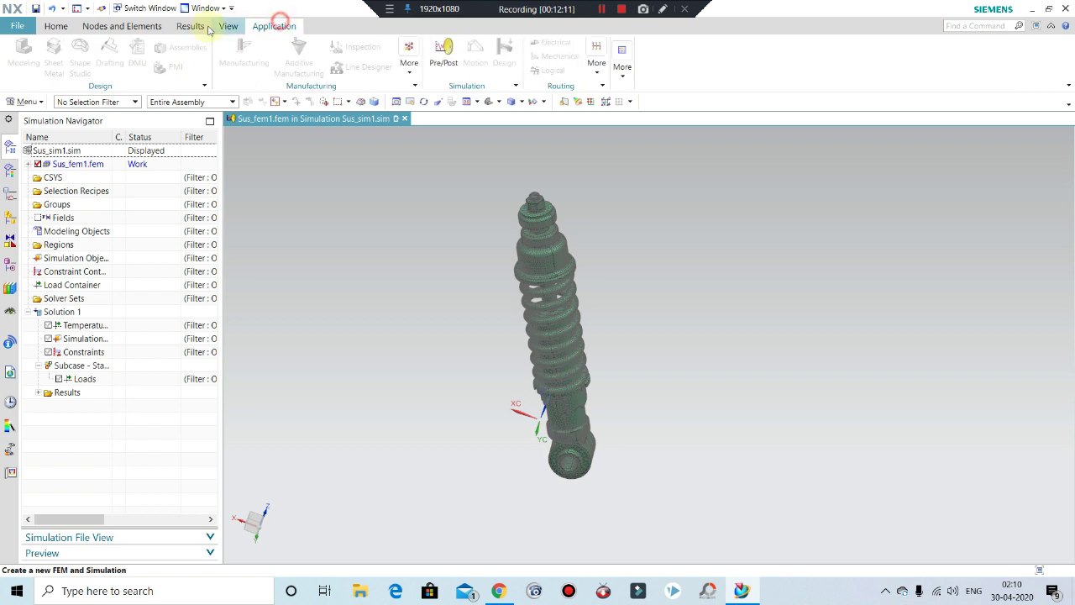
left_click(55, 26)
left_click(28, 59)
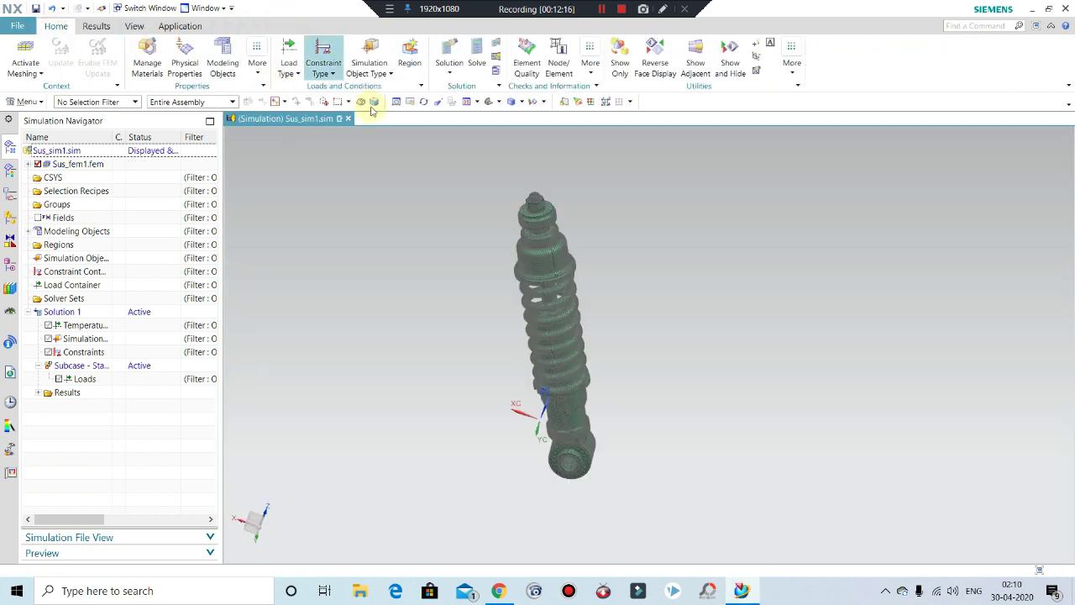
Review the constraint and simulation object type lists, turn the view toward the spring.
left_click(326, 76)
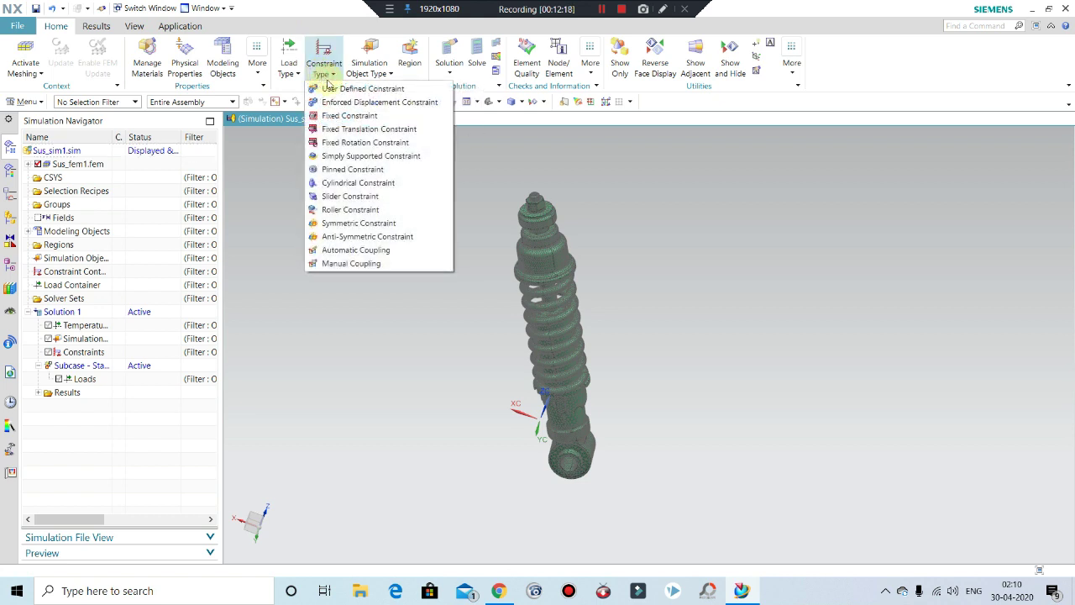
left_click(370, 73)
left_click(324, 72)
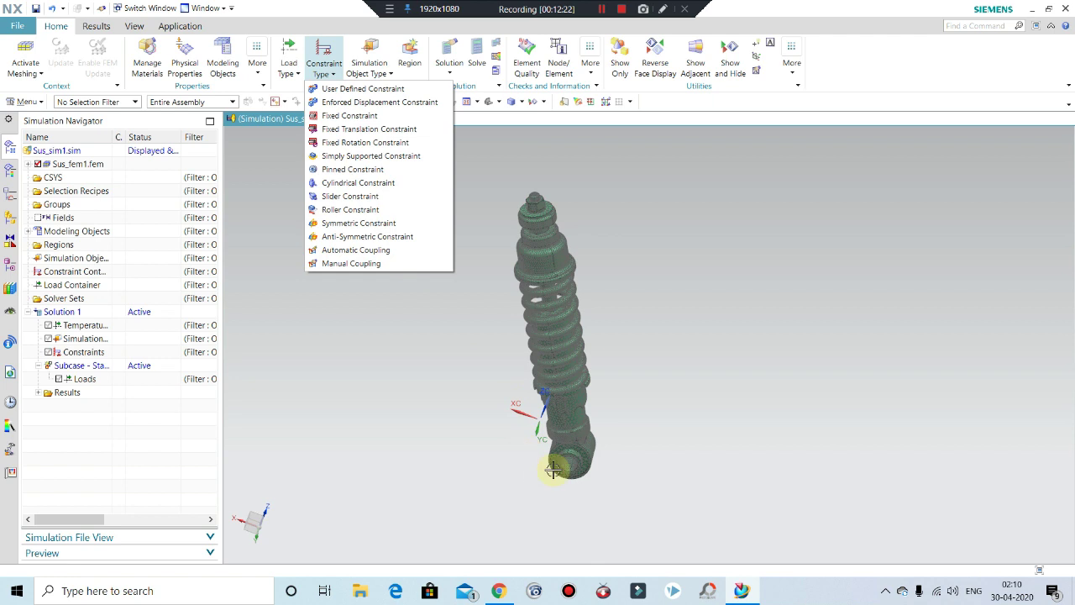
left_click(477, 444)
scroll(537, 454, "up", 2)
scroll(579, 453, "up", 2)
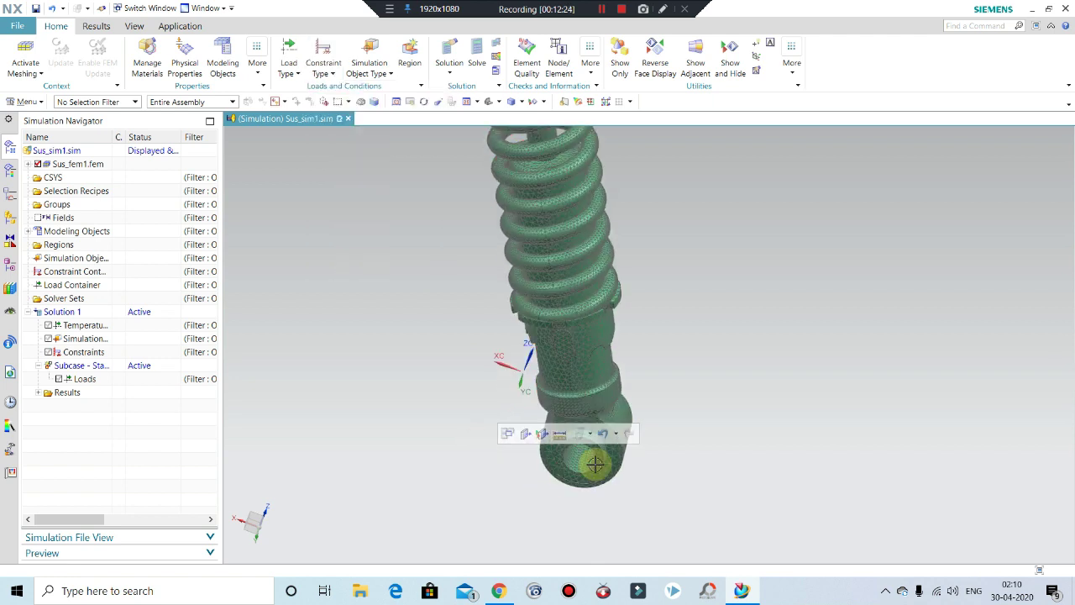
scroll(576, 445, "up", 2)
scroll(571, 444, "up", 2)
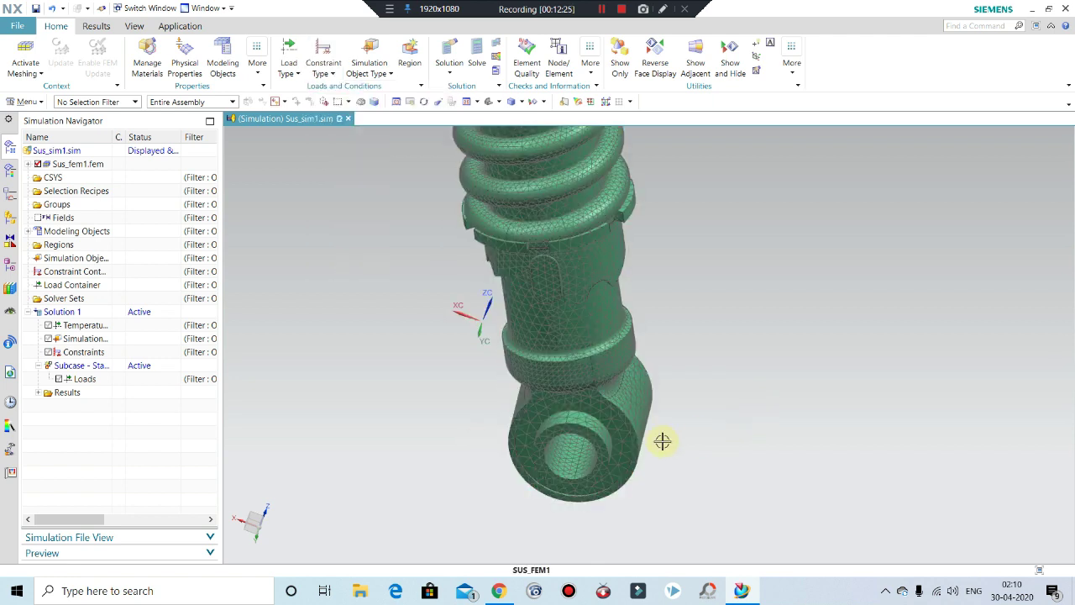
middle_click_drag(555, 511, 529, 451, "shift")
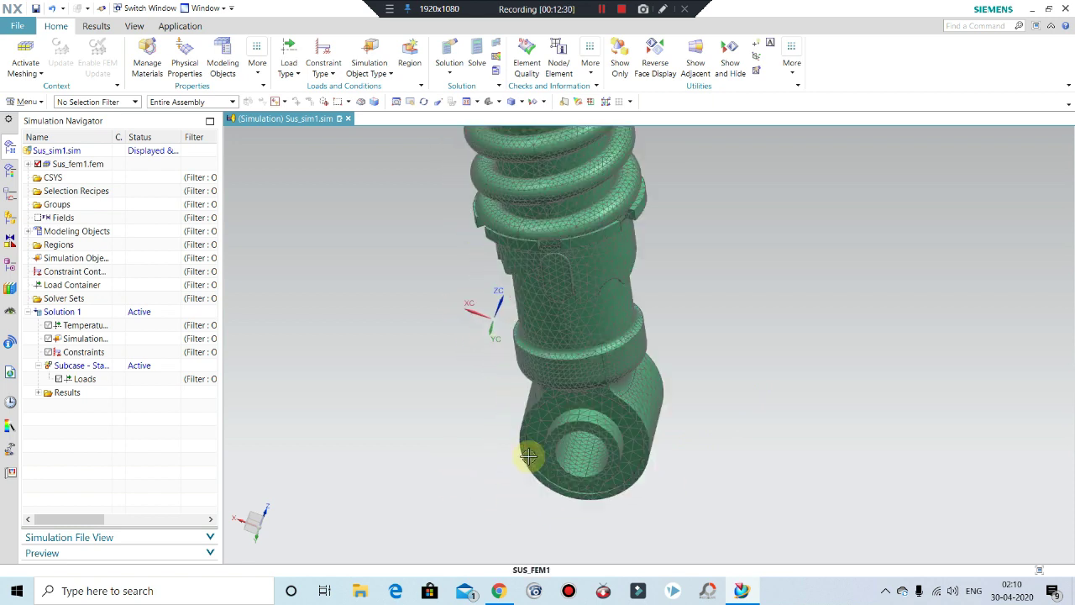
middle_click_drag(588, 473, 404, 269)
left_click(324, 61)
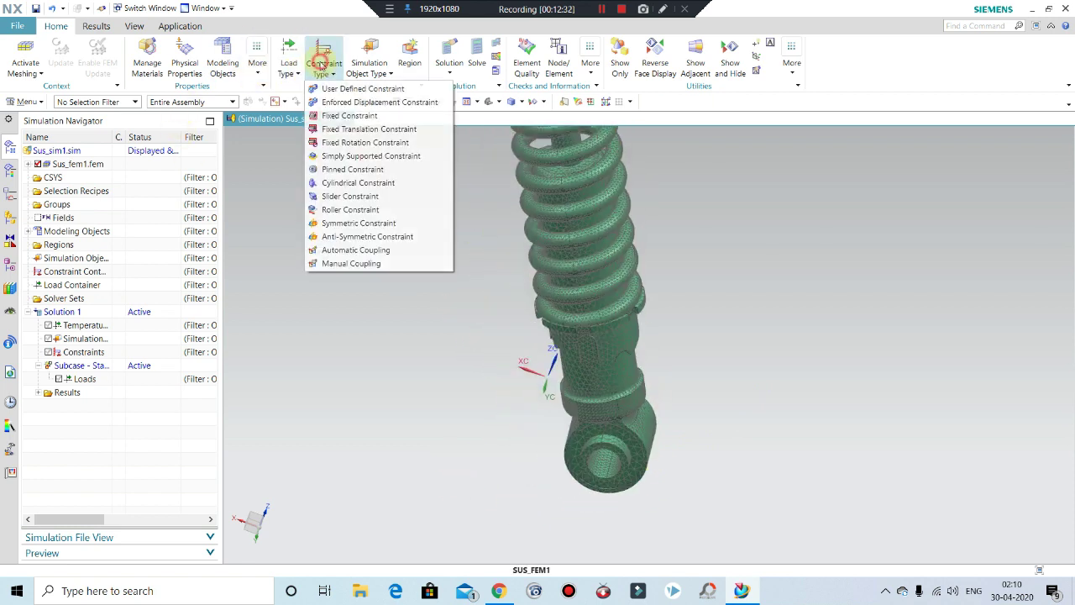
Start a fixed constraint and select the first face of the ring below the spring.
left_click(340, 120)
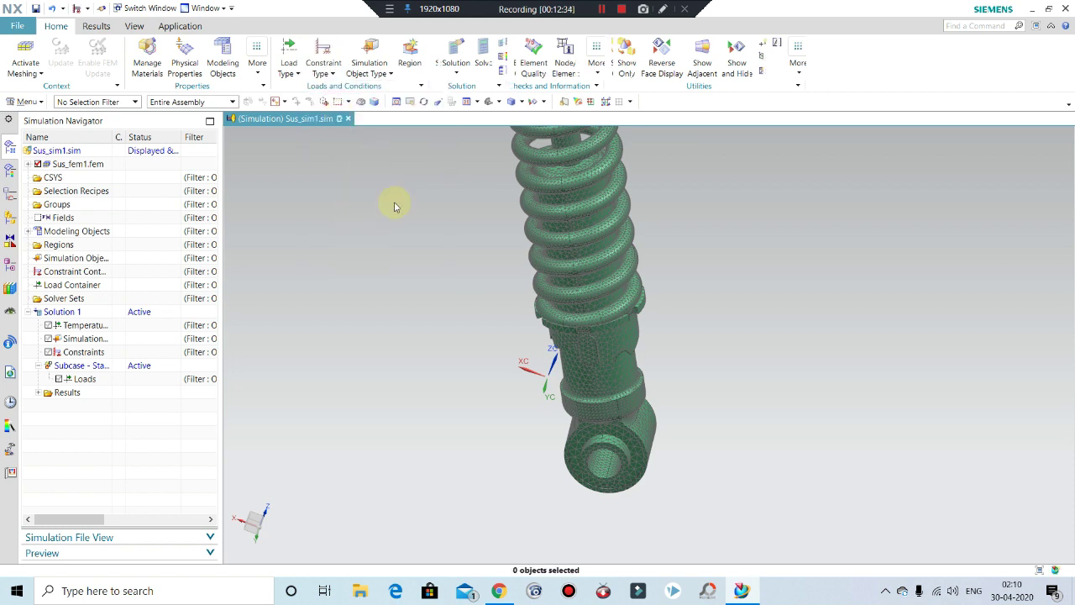
mouse_move(612, 395)
middle_mouse_down()
mouse_move(652, 363)
mouse_move(643, 328)
mouse_move(616, 305)
middle_mouse_up()
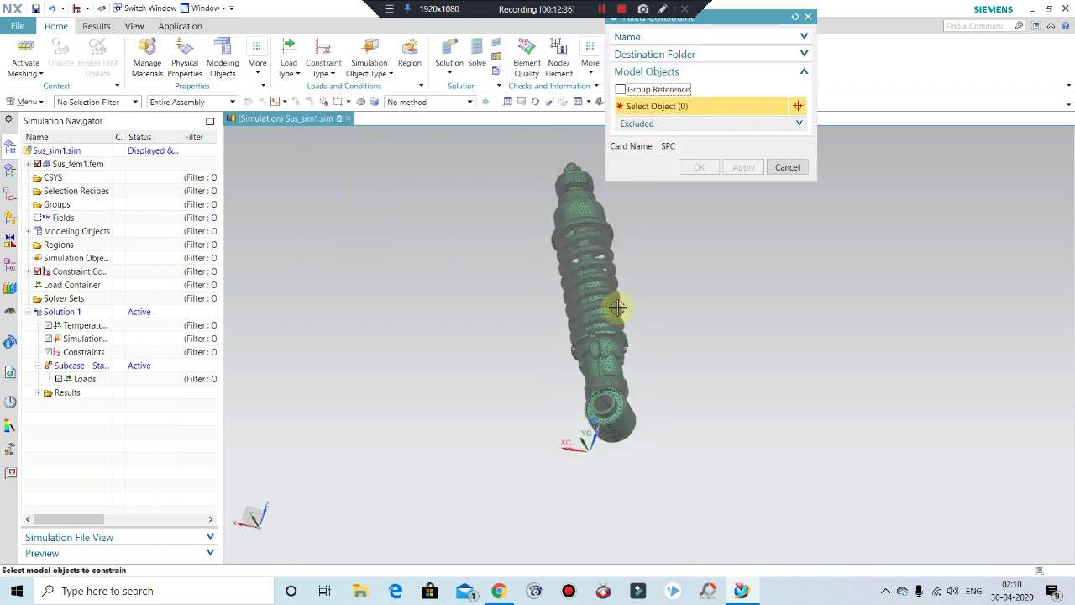
scroll(612, 328, "up", 3)
scroll(619, 380, "up", 3)
scroll(620, 380, "up", 3)
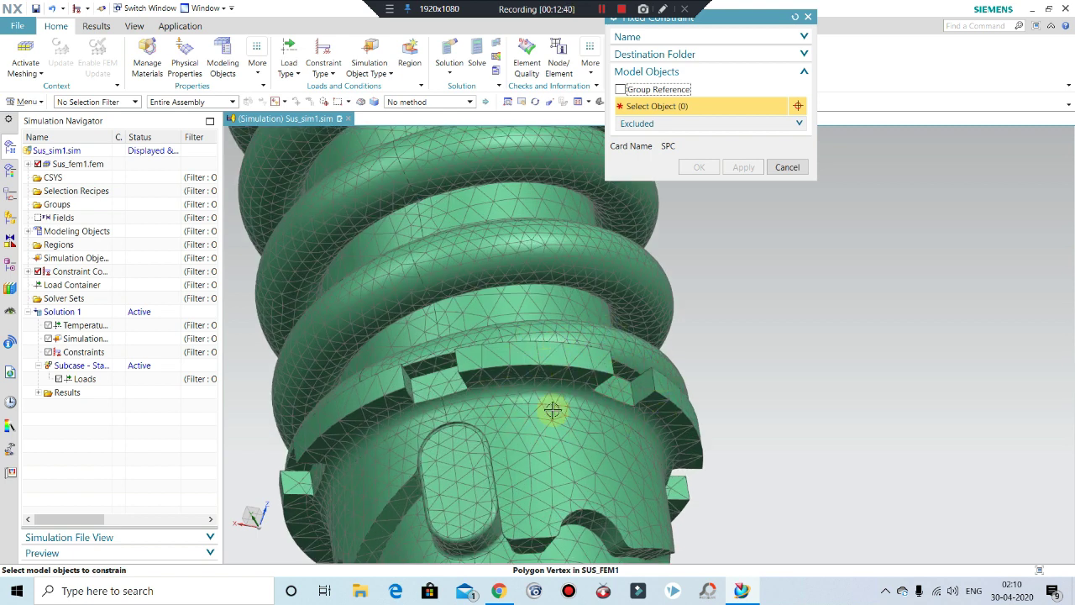
left_click(620, 373)
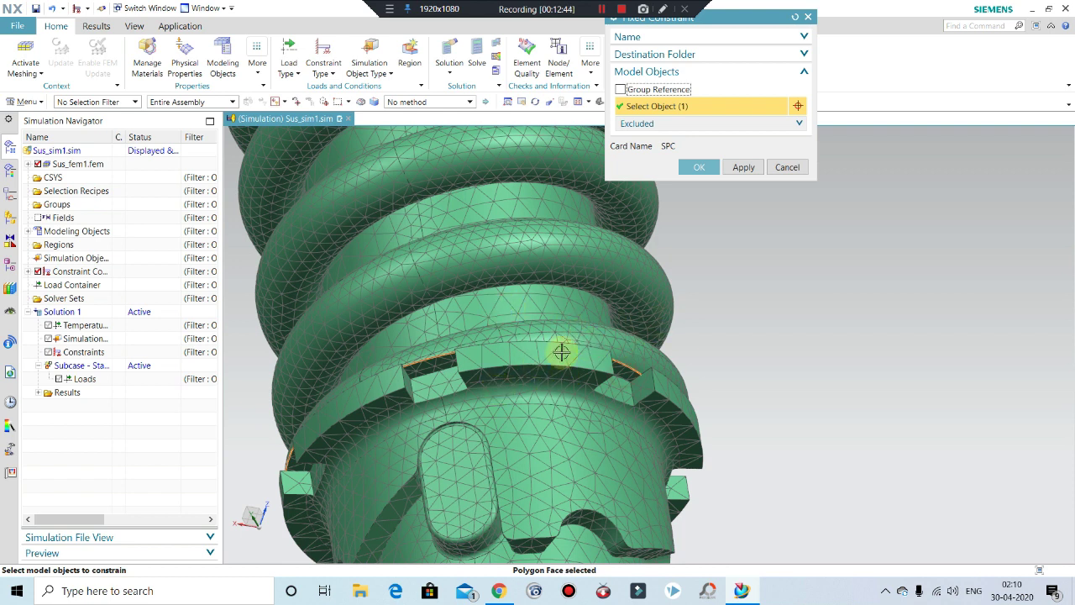
Add the second ring face, confirm the fixed constraint, and view the whole absorber.
scroll(684, 305, "down", 2)
scroll(722, 321, "down", 2)
middle_click_drag(725, 322, 725, 410)
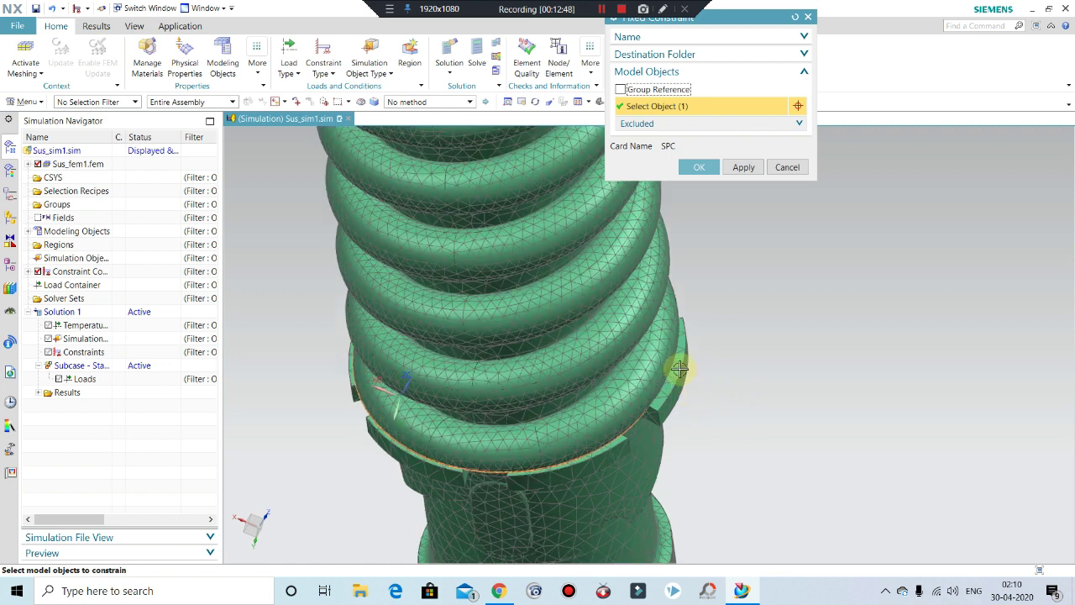
left_click(677, 376)
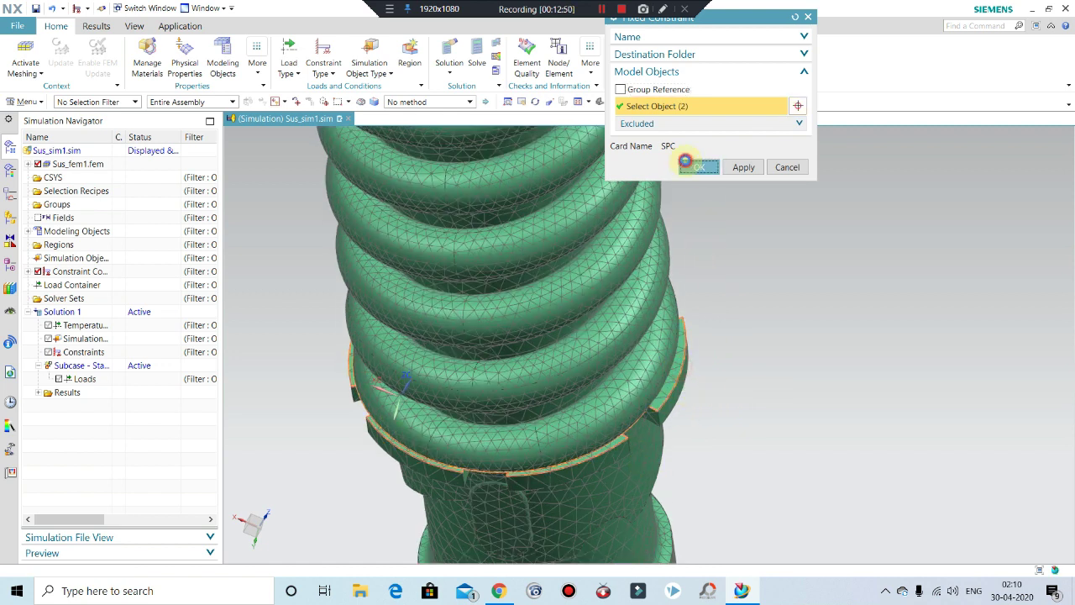
left_click(689, 166)
scroll(403, 468, "down", 2)
scroll(417, 415, "down", 2)
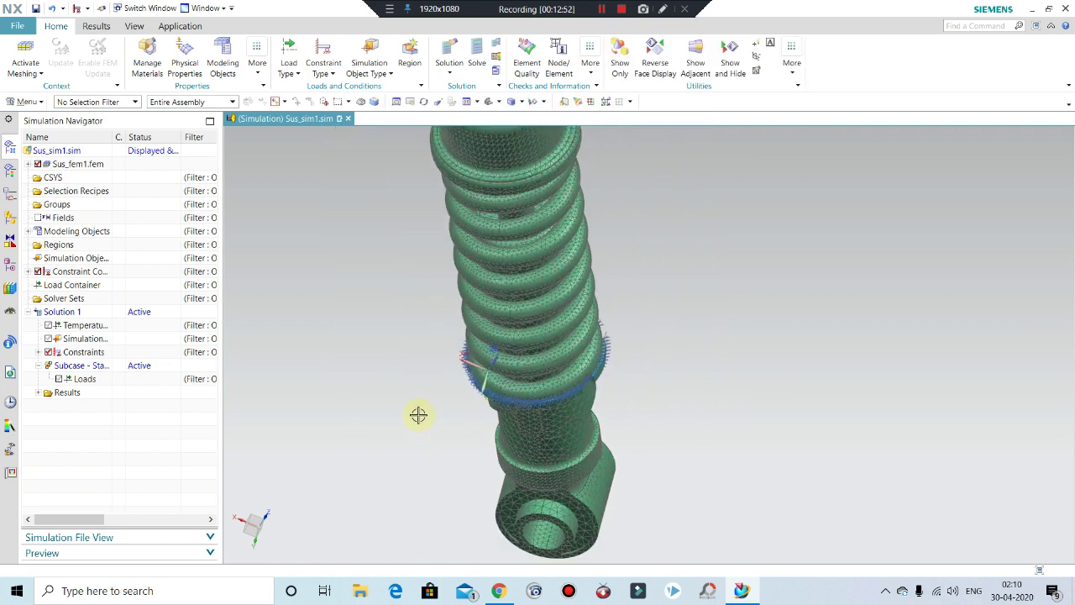
scroll(417, 415, "down", 2)
mouse_move(602, 439)
middle_mouse_down()
mouse_move(537, 360)
mouse_move(619, 336)
mouse_move(273, 241)
middle_mouse_up()
Create a Force load and select the polygon face near the top cup.
left_click(289, 65)
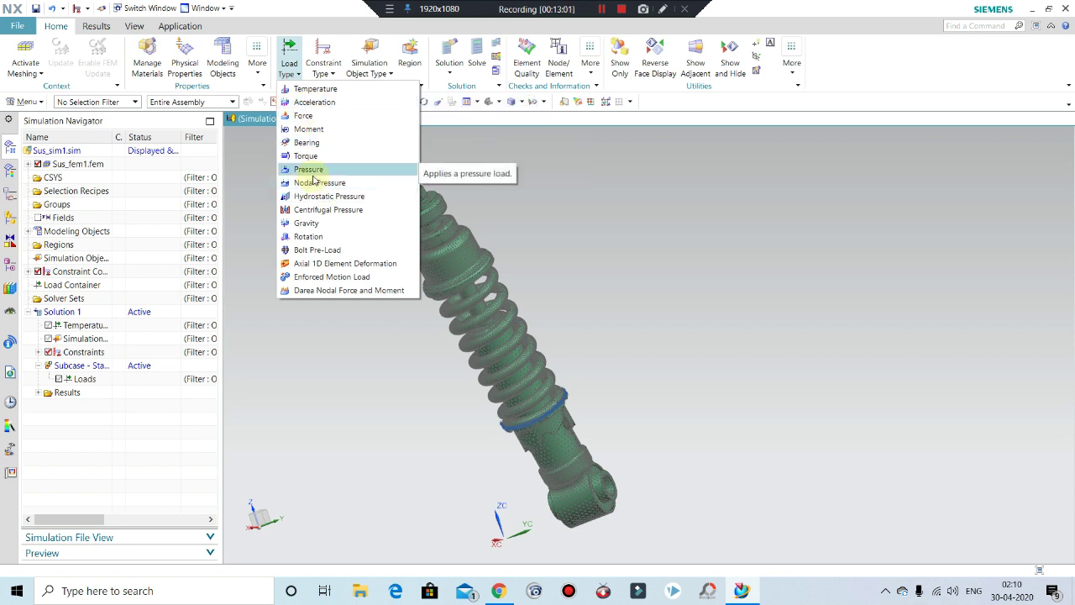
left_click(311, 115)
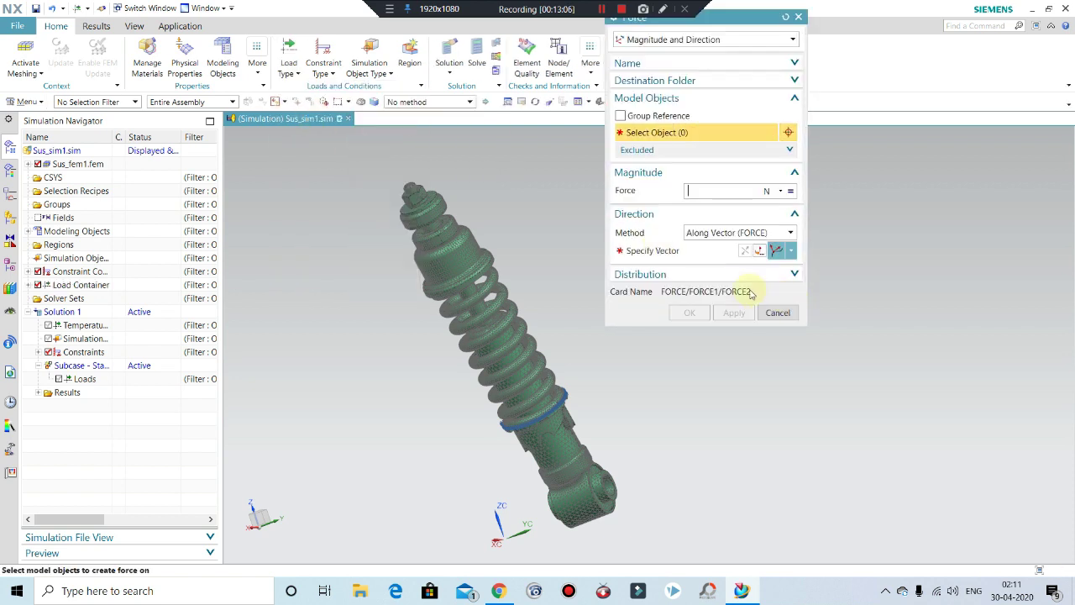
scroll(415, 210, "up", 3)
scroll(432, 185, "up", 3)
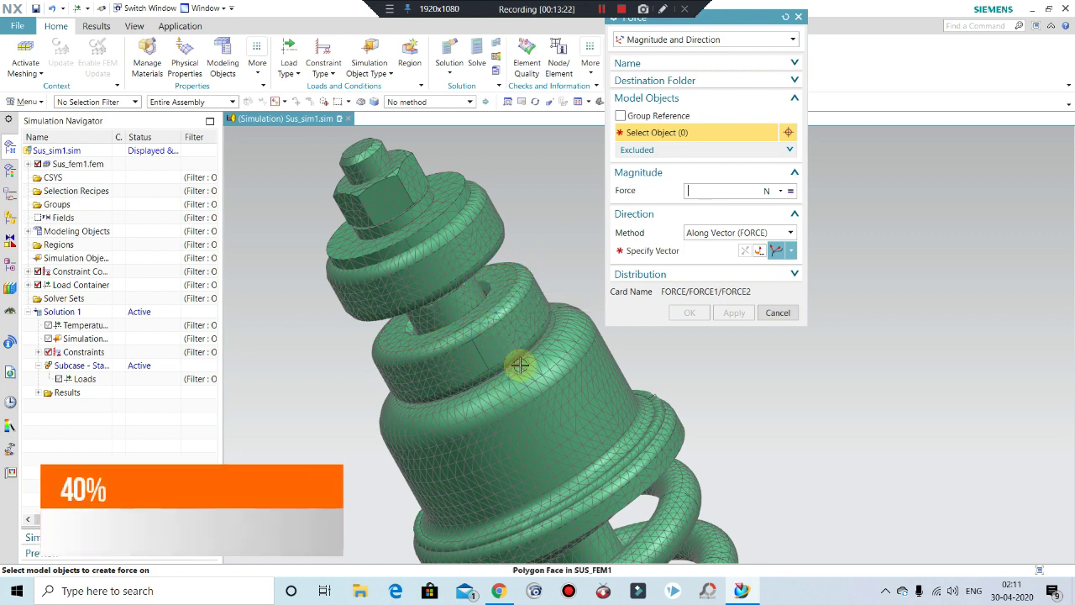
scroll(528, 353, "up", 1)
scroll(546, 334, "up", 1)
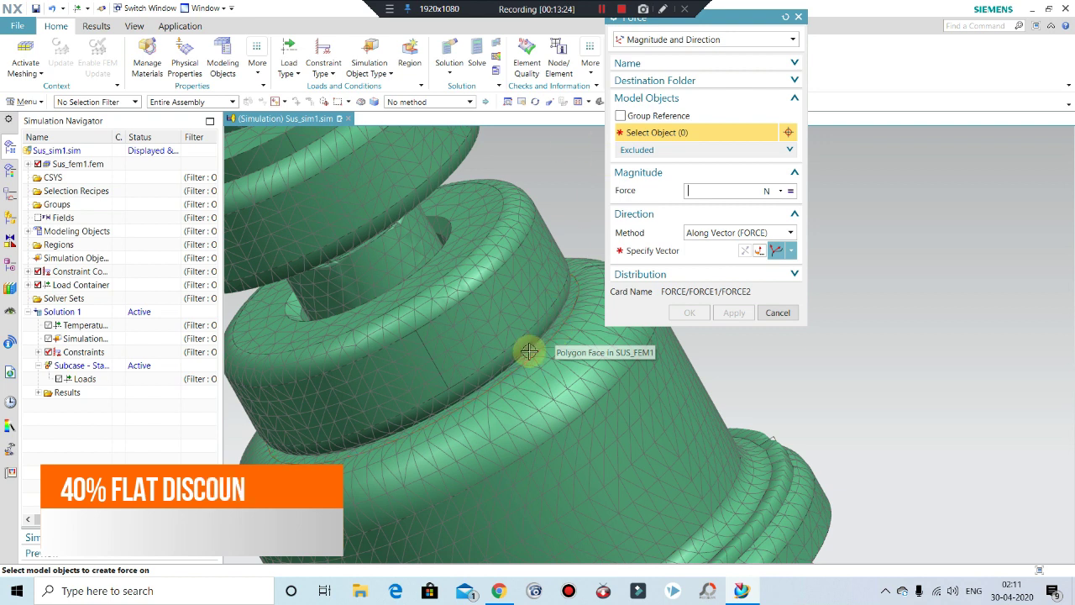
left_click(532, 344)
Set the force direction tangent to the face's edge and move to the magnitude field.
left_click(710, 248)
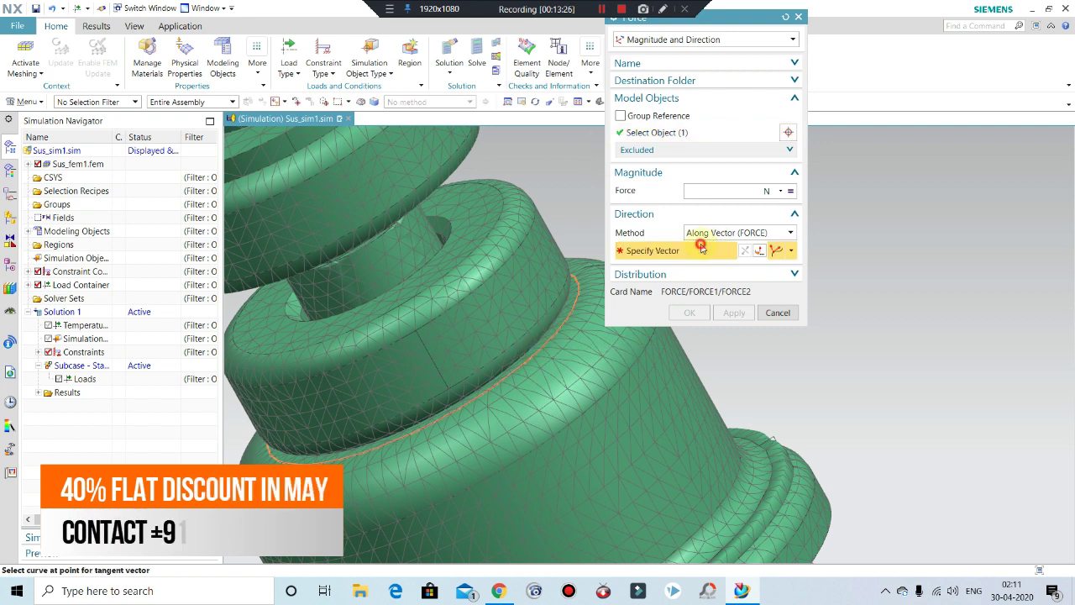
left_click(429, 355)
scroll(504, 270, "down", 2)
scroll(494, 279, "down", 4)
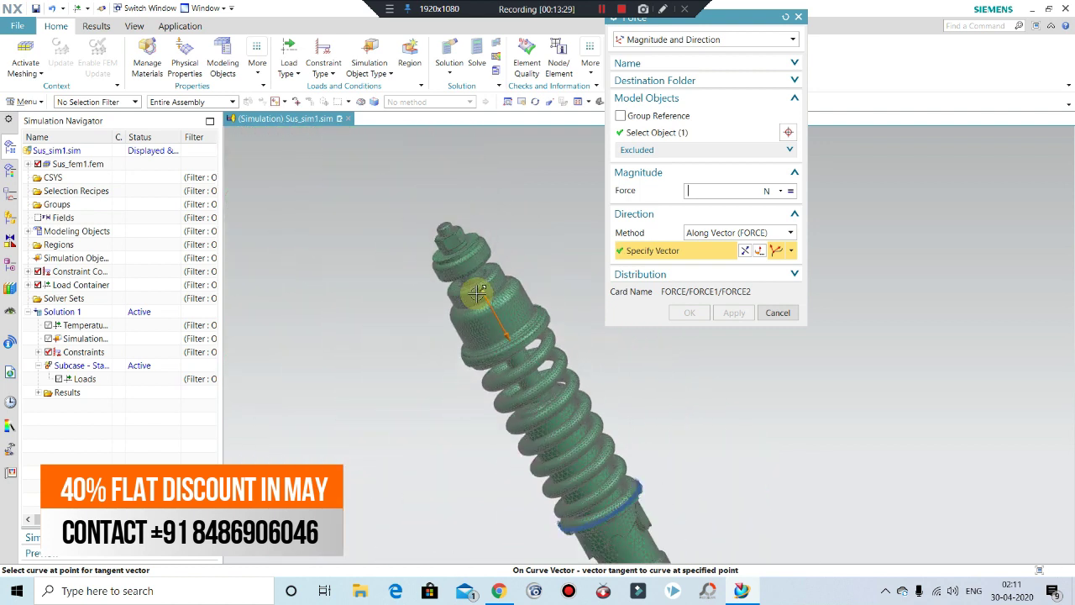
scroll(445, 315, "up", 1)
scroll(433, 325, "up", 1)
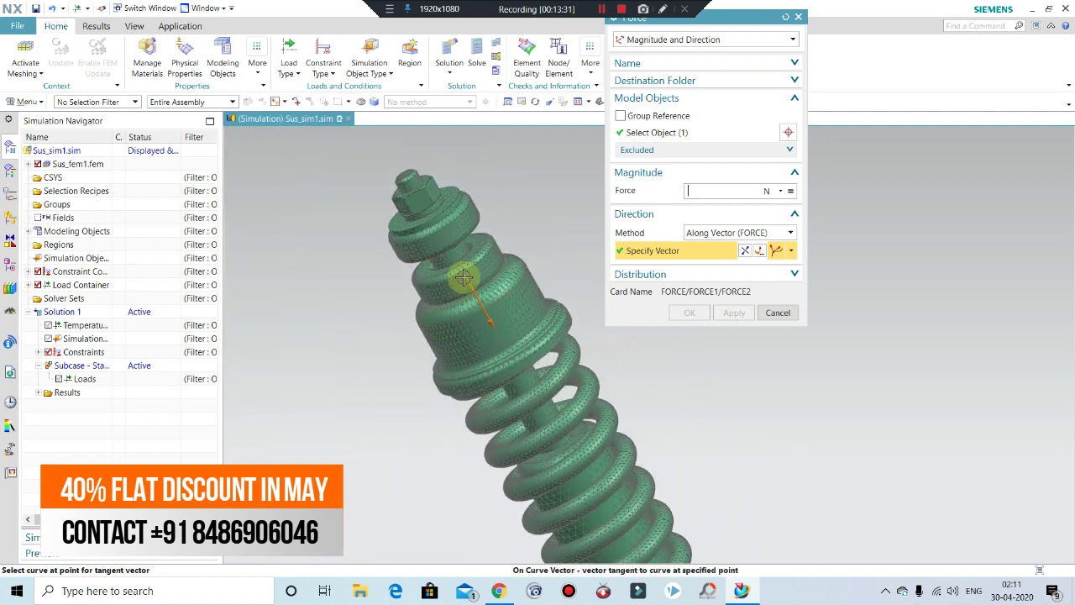
scroll(494, 339, "up", 3)
left_click(710, 195)
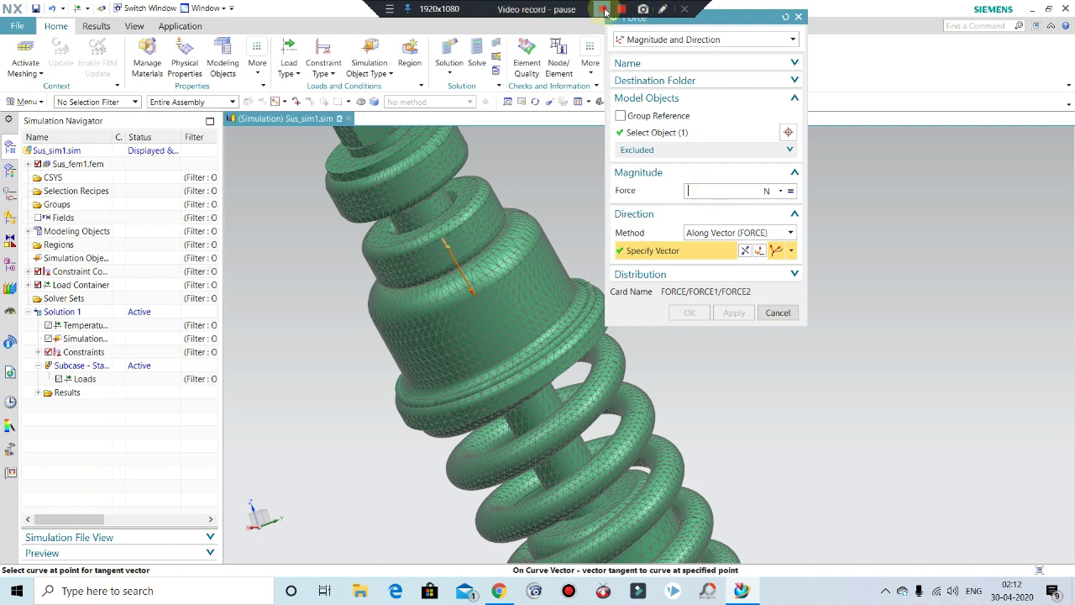
Compute 9.8 × 2000 = 19,600 in Windows Calculator.
key("XF86Calculator")
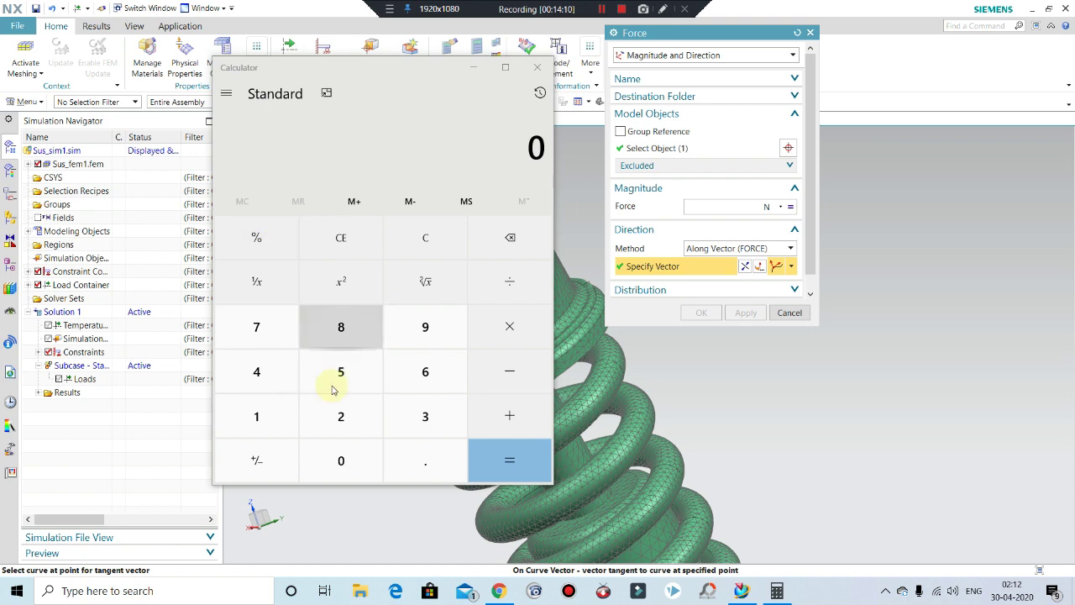
left_click(422, 344)
left_click(415, 466)
left_click(339, 334)
left_click(492, 326)
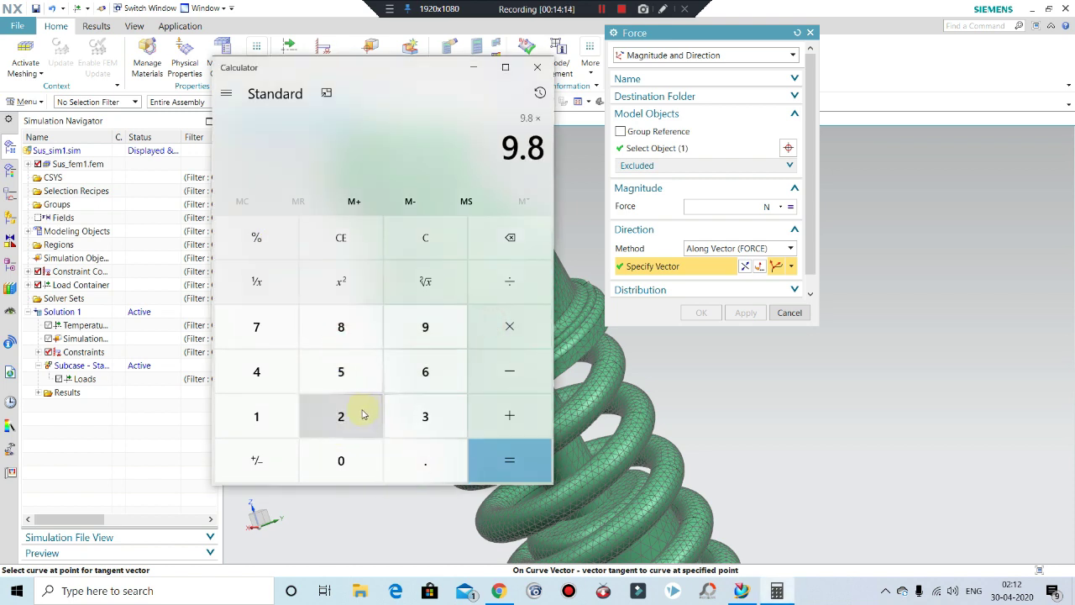
left_click(365, 414)
double_click(329, 469)
left_click(329, 468)
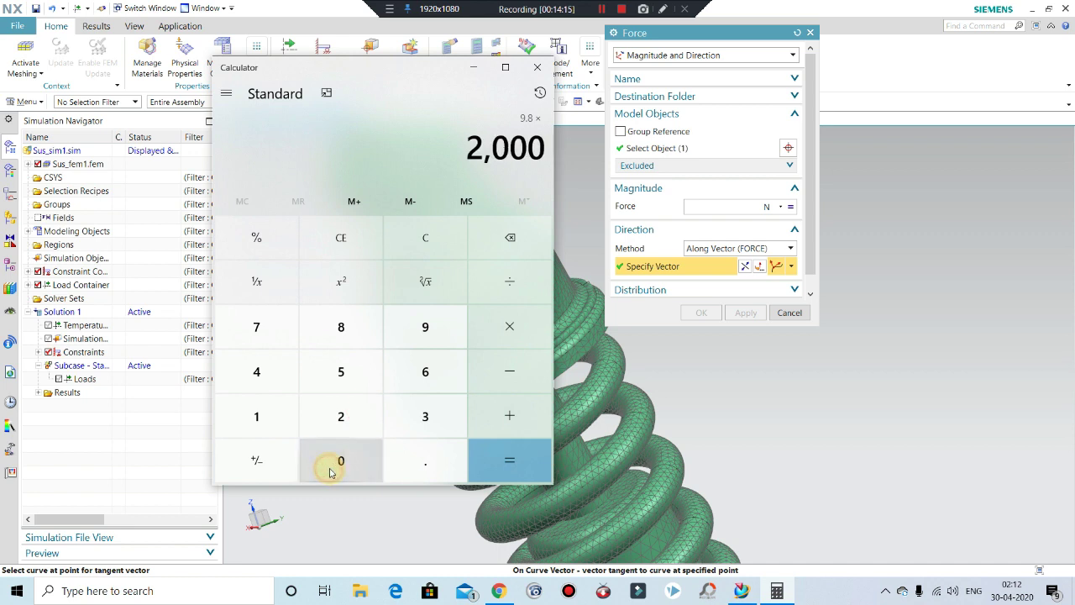
left_click(510, 460)
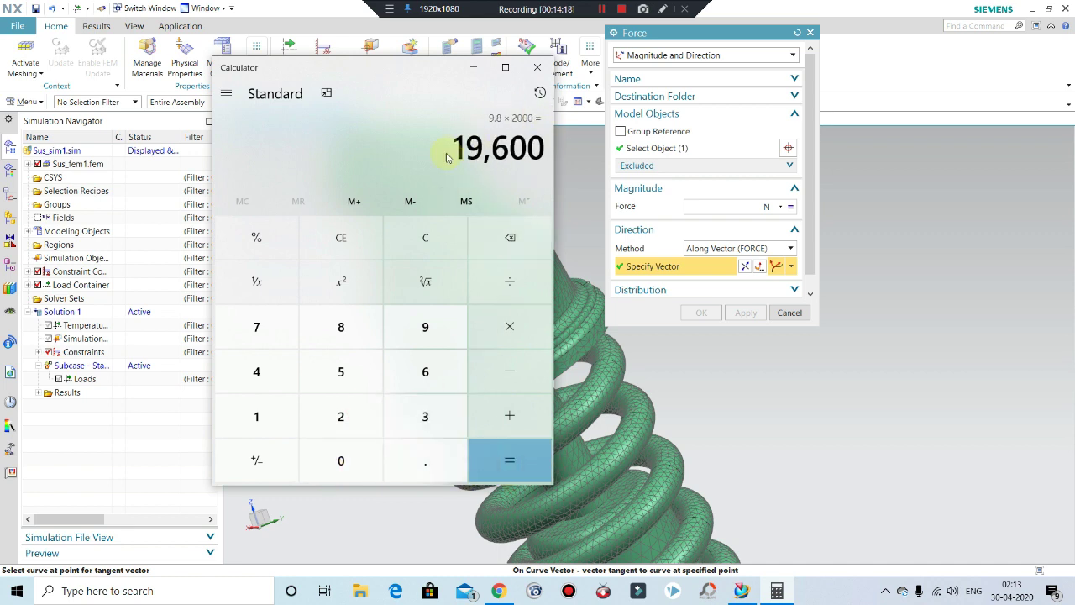
Close Calculator and enter 2000 N as the force magnitude.
left_click(537, 67)
left_click(712, 206)
type("2000")
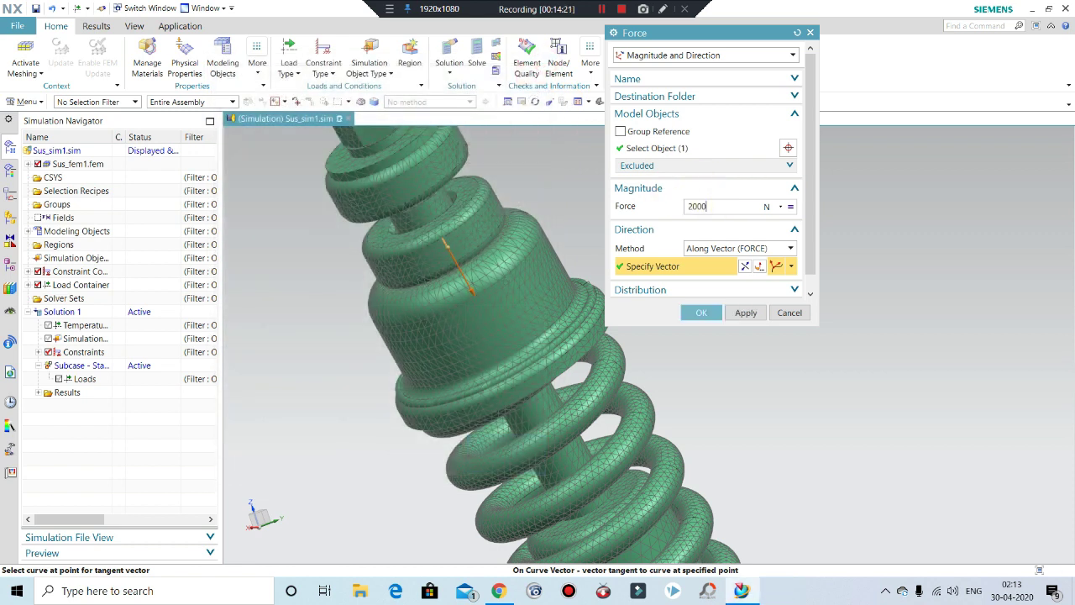
Confirm the 2000 N force load and turn the shock absorber to an upright view.
left_click(696, 315)
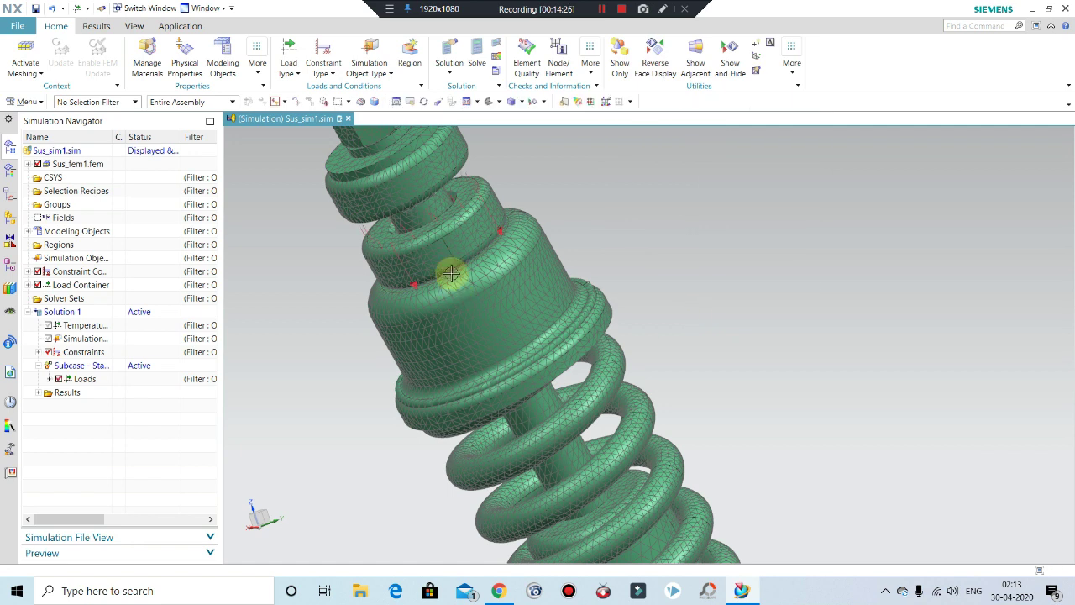
middle_click_drag(562, 206, 571, 233)
scroll(570, 233, "down", 3)
middle_click_drag(552, 276, 540, 262)
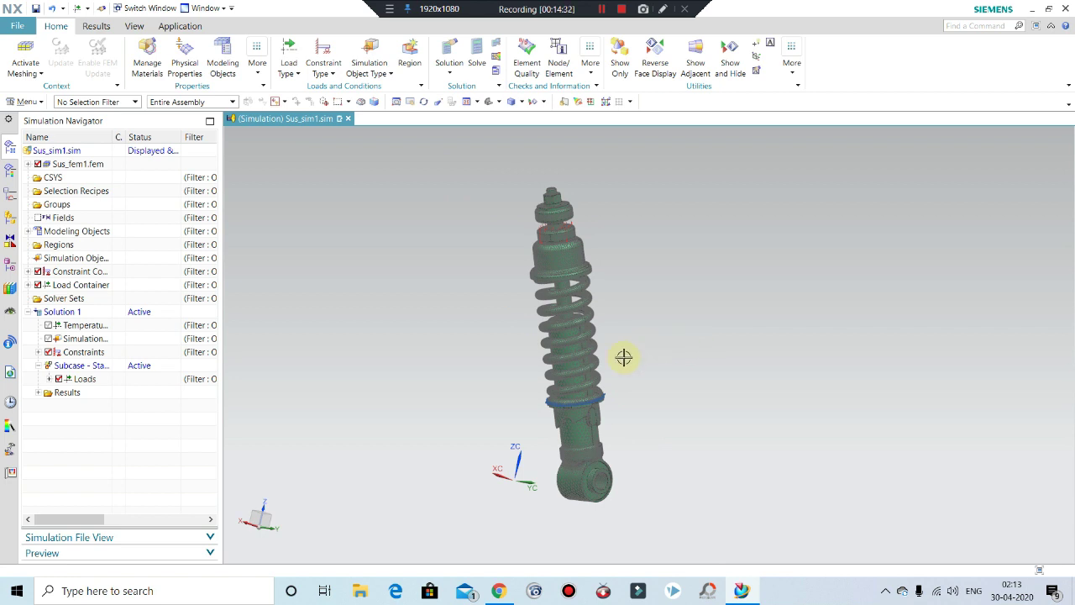
middle_click_drag(604, 442, 575, 339)
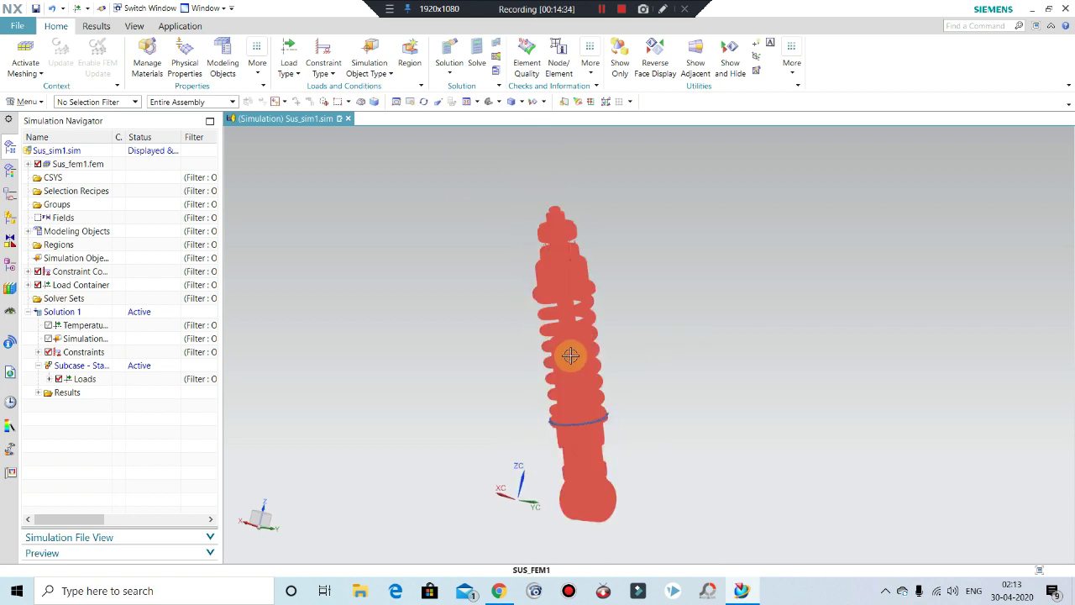
middle_click_drag(896, 389, 668, 405)
scroll(668, 405, "up", 1)
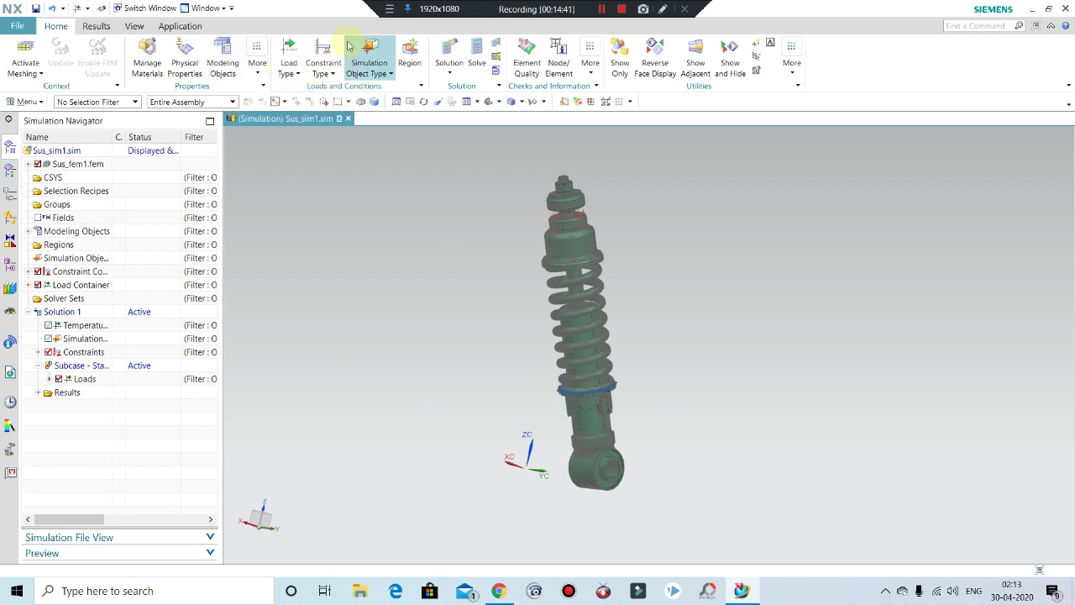
left_click(388, 76)
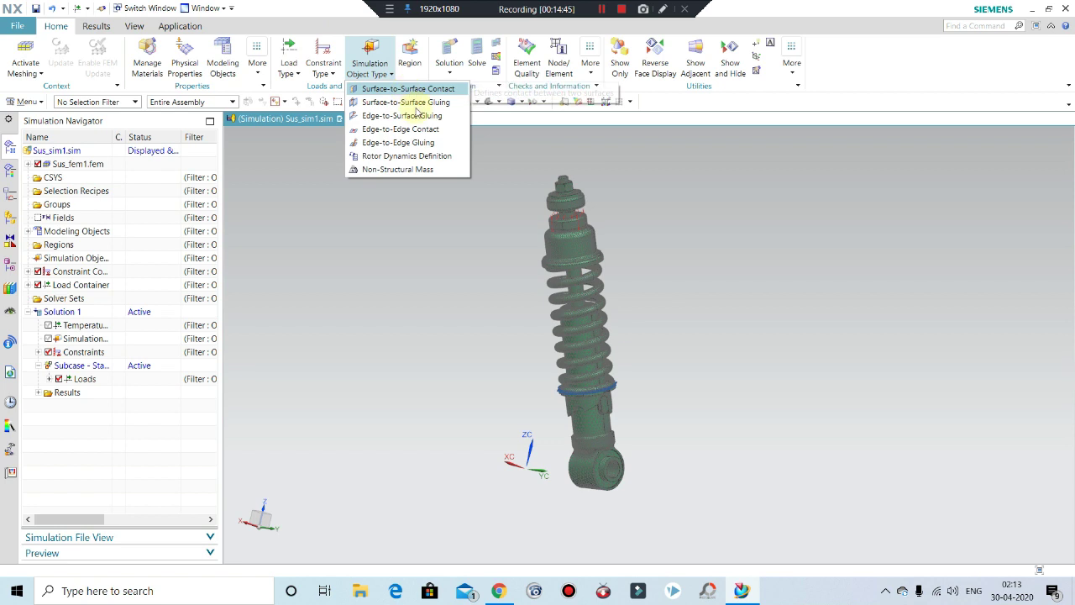
left_click(391, 271)
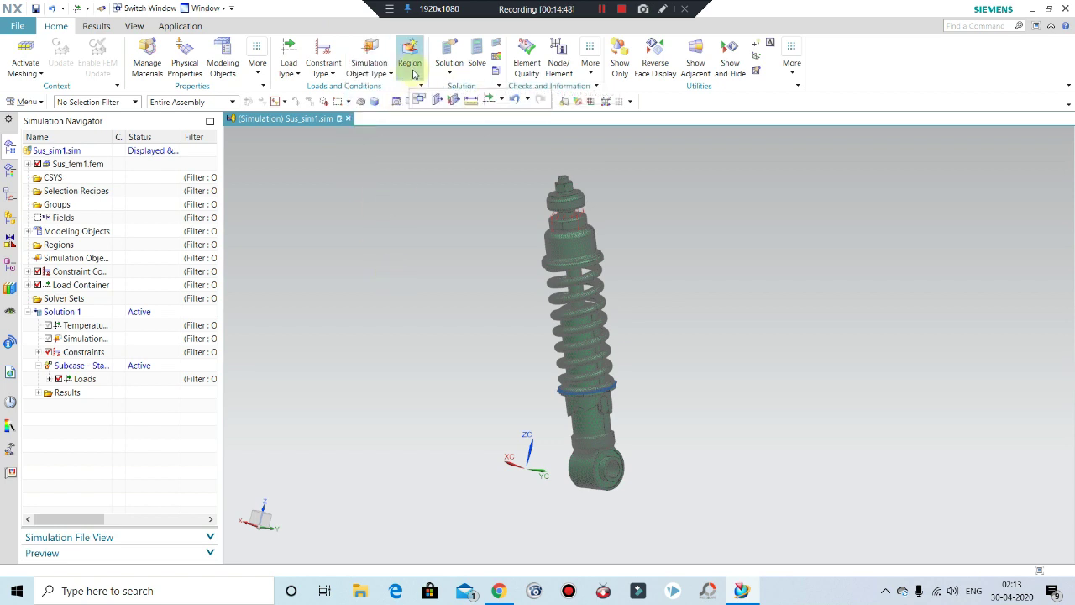
left_click(409, 59)
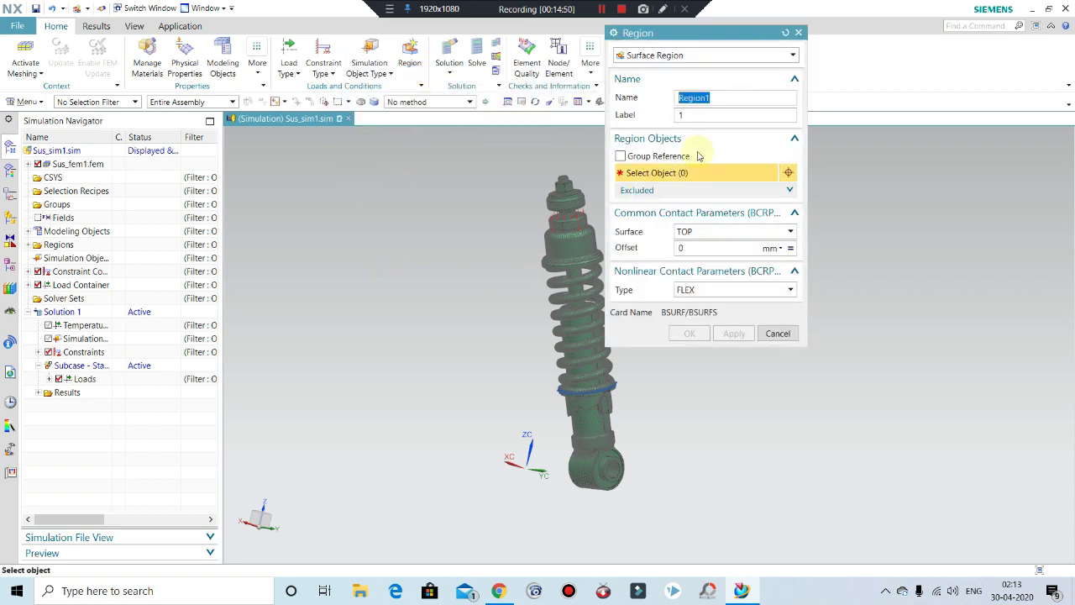
left_click(798, 32)
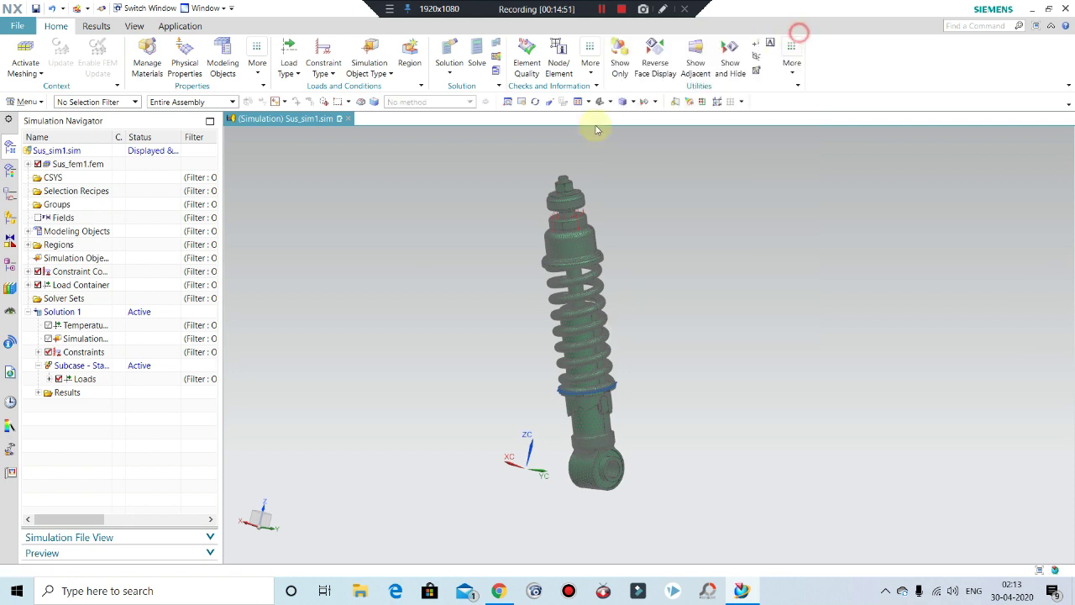
left_click(451, 75)
left_click(434, 174)
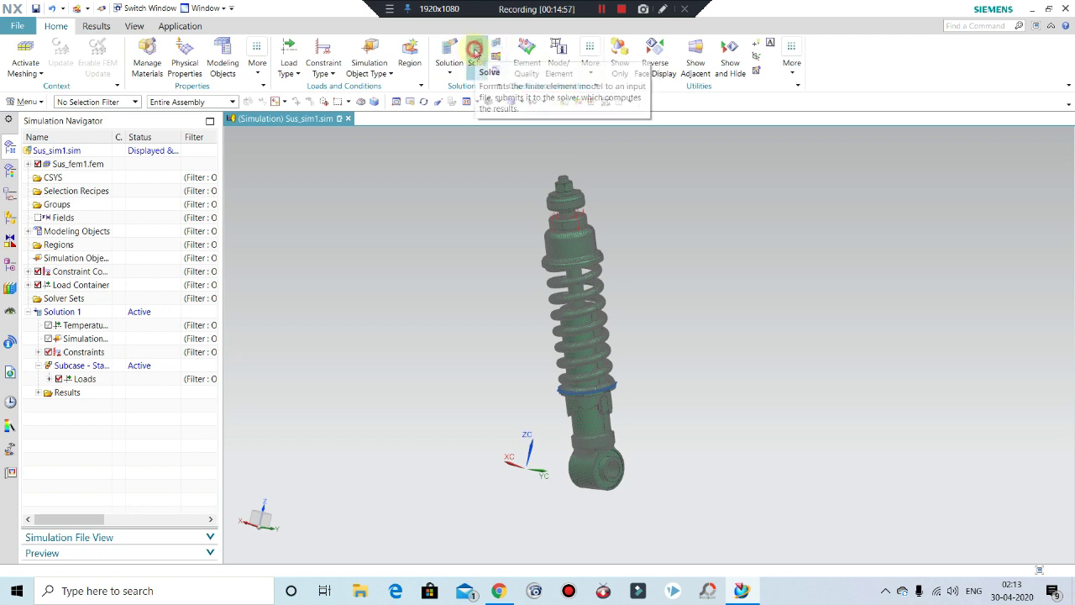
Submit Solution 1 to NX Nastran with Submit: Solve.
left_click(476, 51)
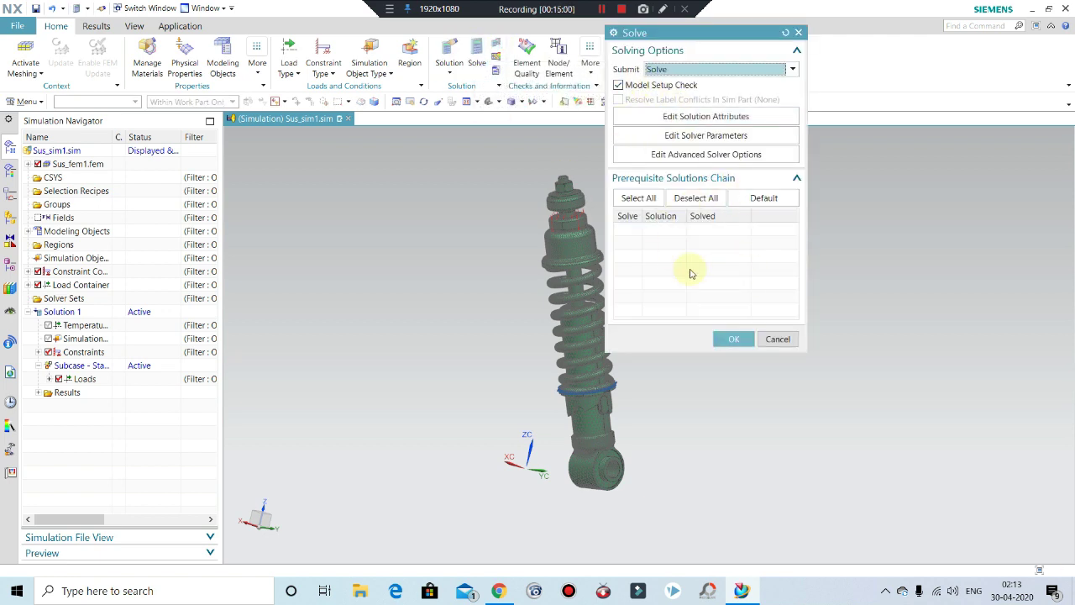
left_click(742, 347)
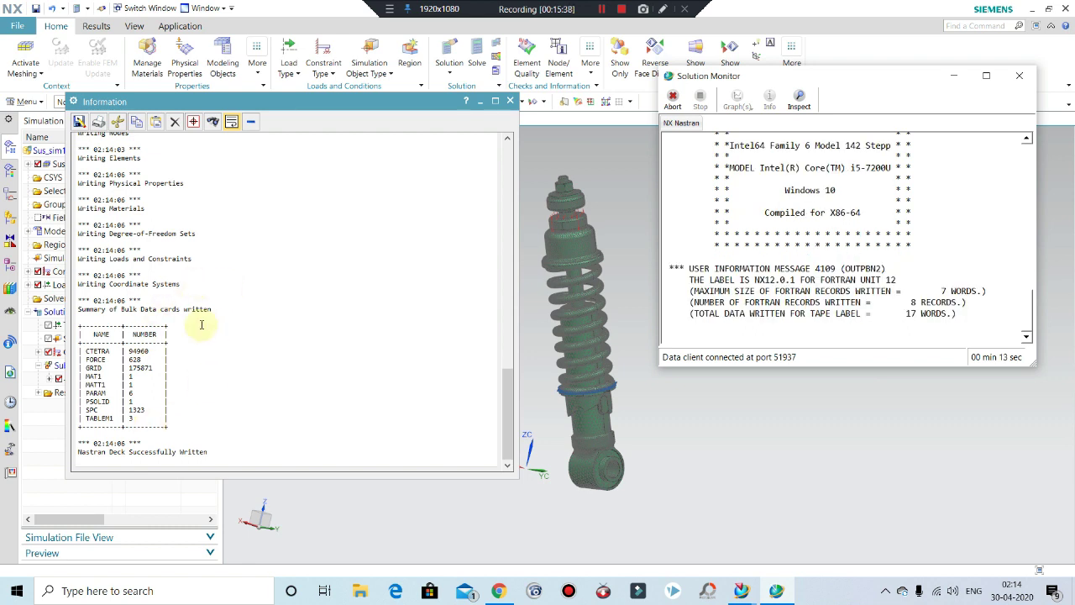
Scroll through the Information log to review the completed Nastran run.
scroll(202, 325, "up", 4)
scroll(202, 325, "up", 3)
scroll(204, 325, "up", 2)
scroll(219, 353, "down", 10)
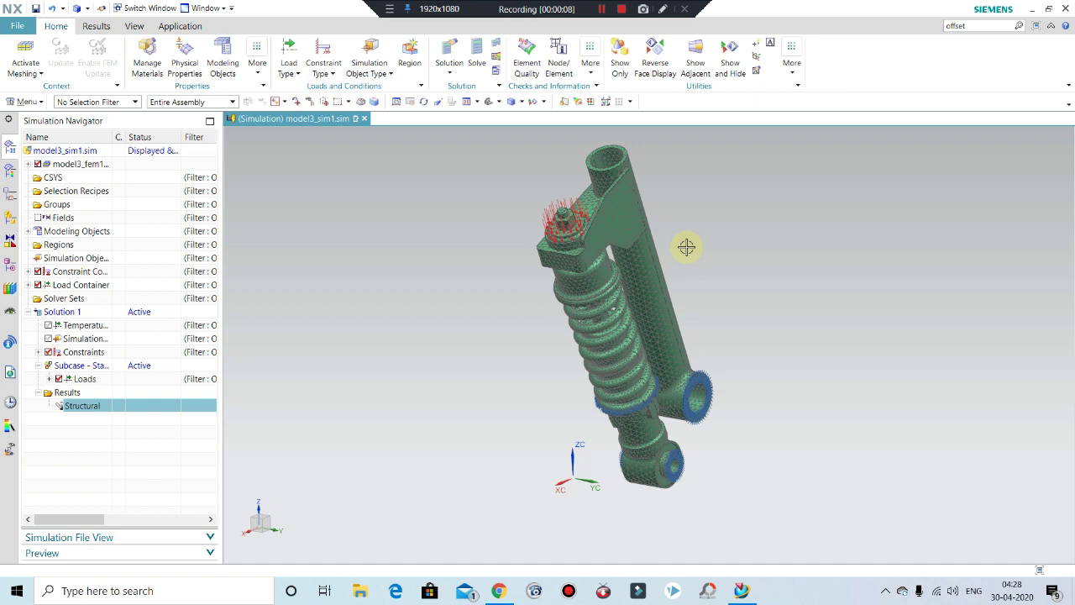
Zoom in, expand Constraints and highlight the Fixed(1) constraint, then deselect it.
scroll(686, 246, "up", 2)
scroll(724, 396, "up", 2)
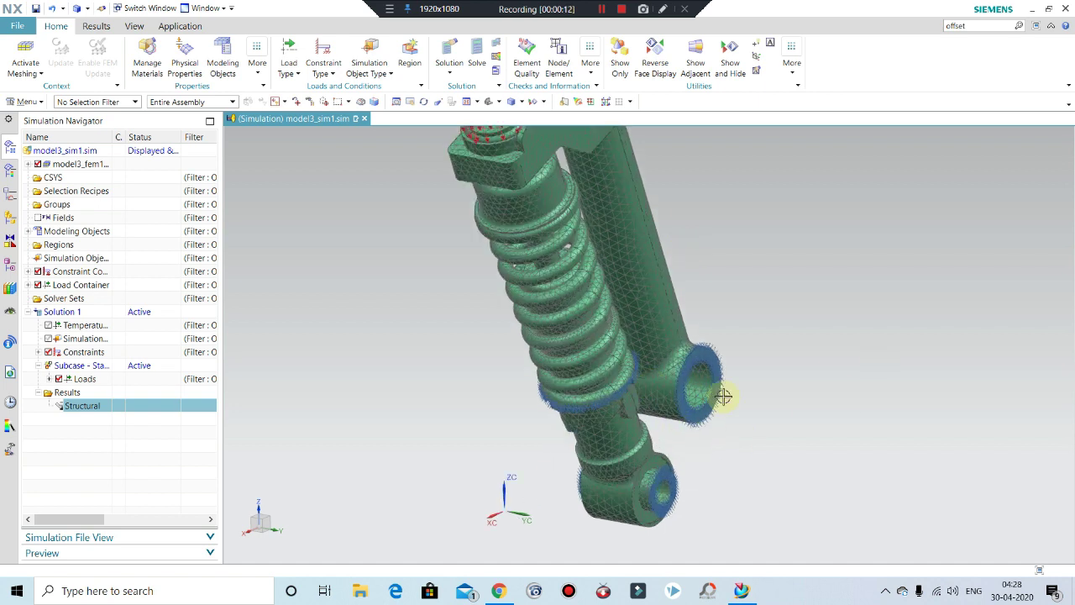
scroll(723, 396, "up", 1)
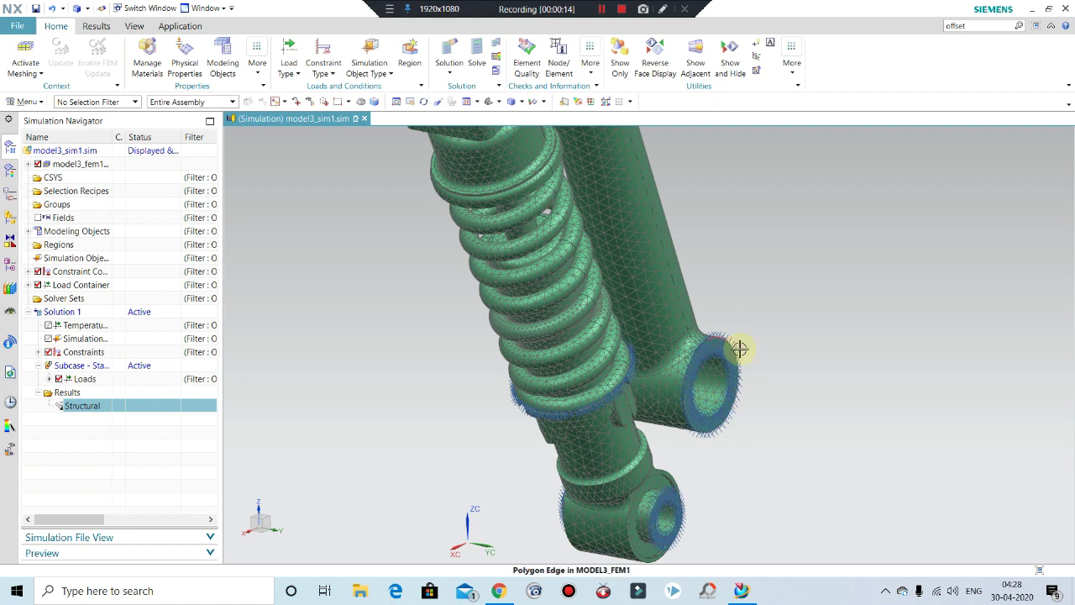
left_click(39, 354)
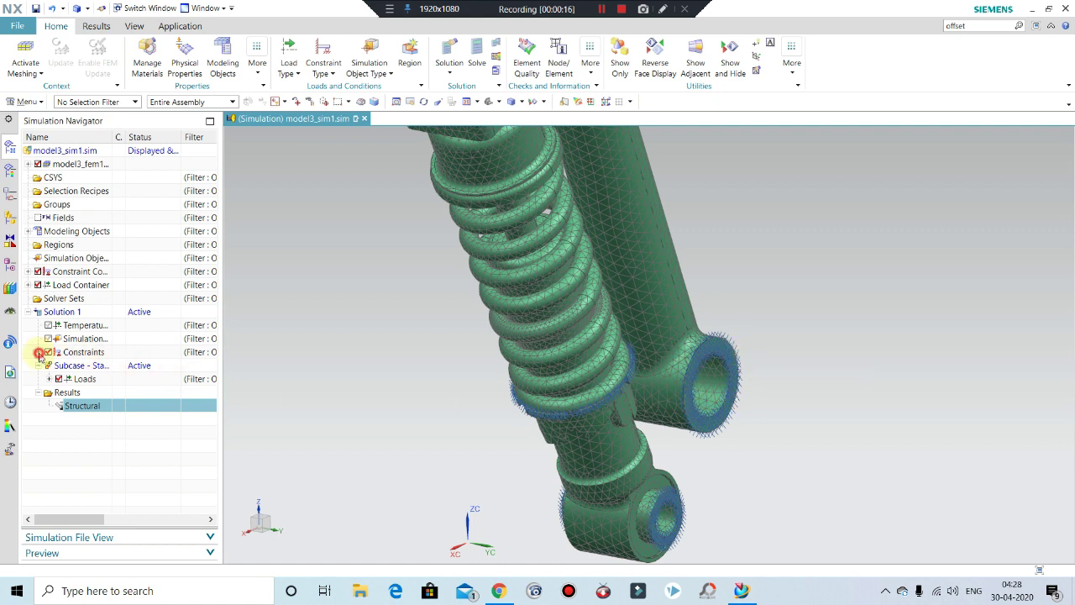
left_click(74, 366)
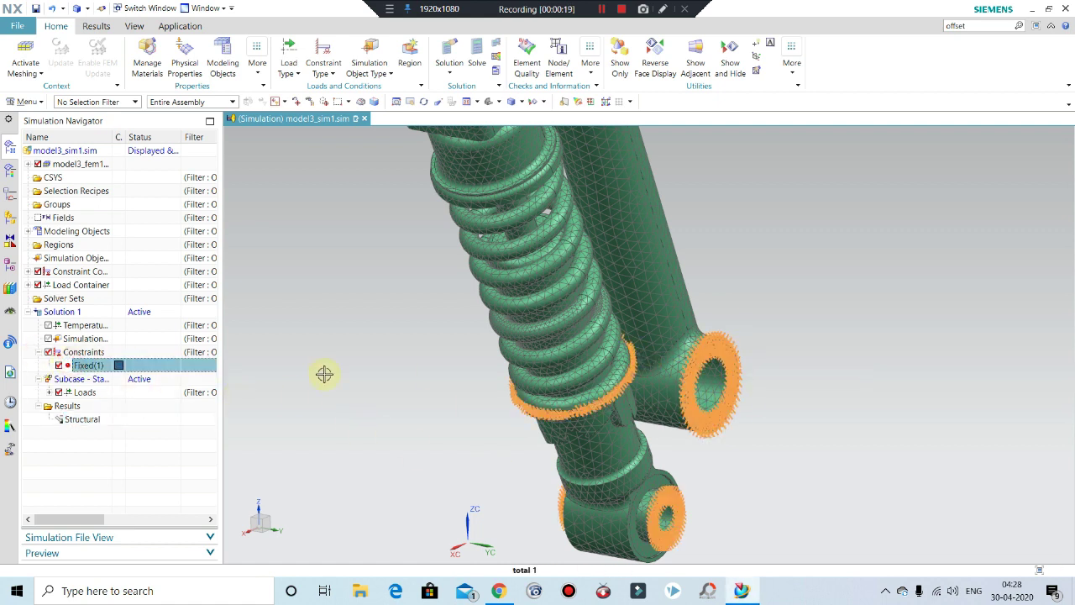
left_click(843, 467)
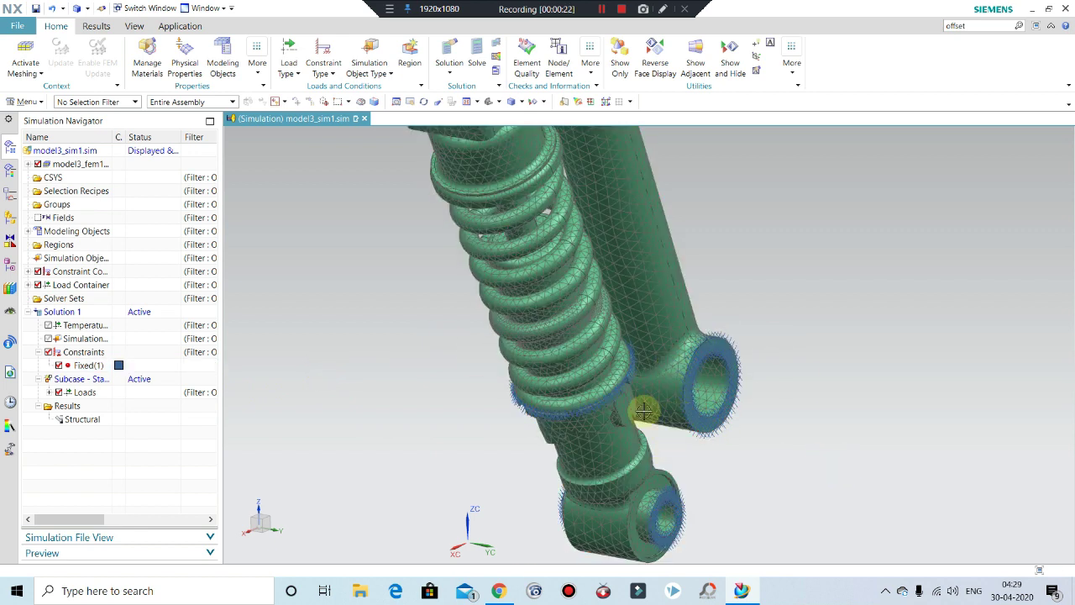
Zoom and rotate the meshed shock absorber to inspect it from a new orientation.
scroll(644, 411, "down", 3)
scroll(643, 411, "down", 2)
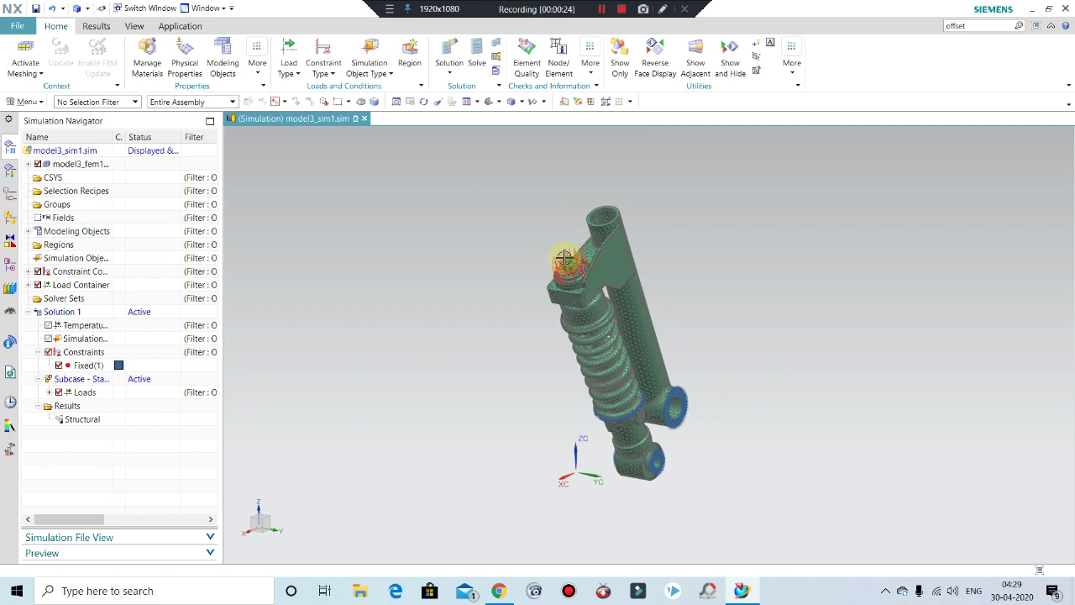
scroll(563, 259, "up", 2)
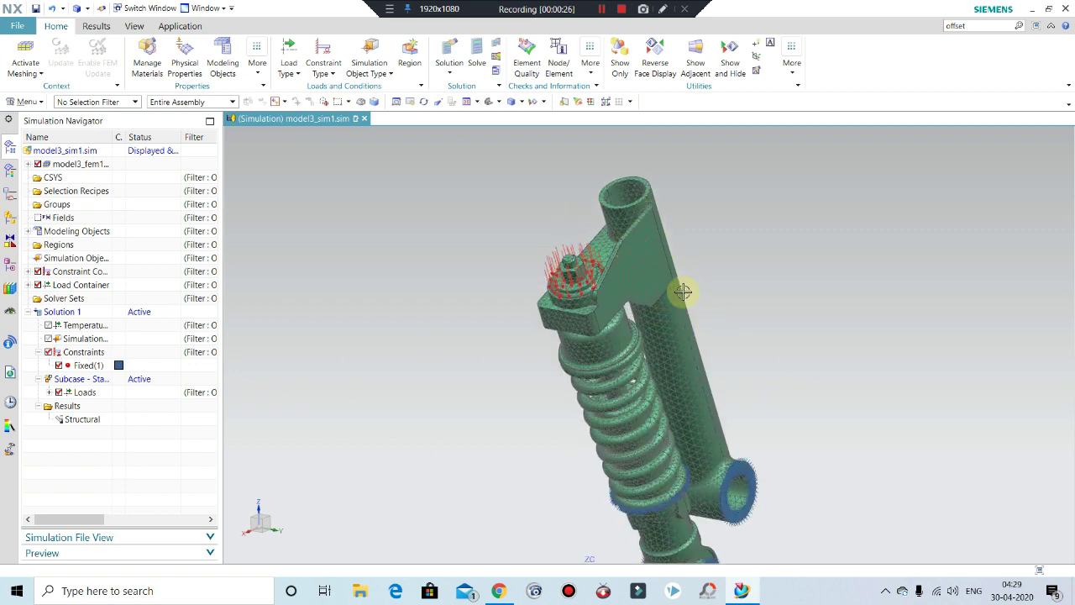
scroll(710, 459, "down", 2)
scroll(697, 445, "down", 1)
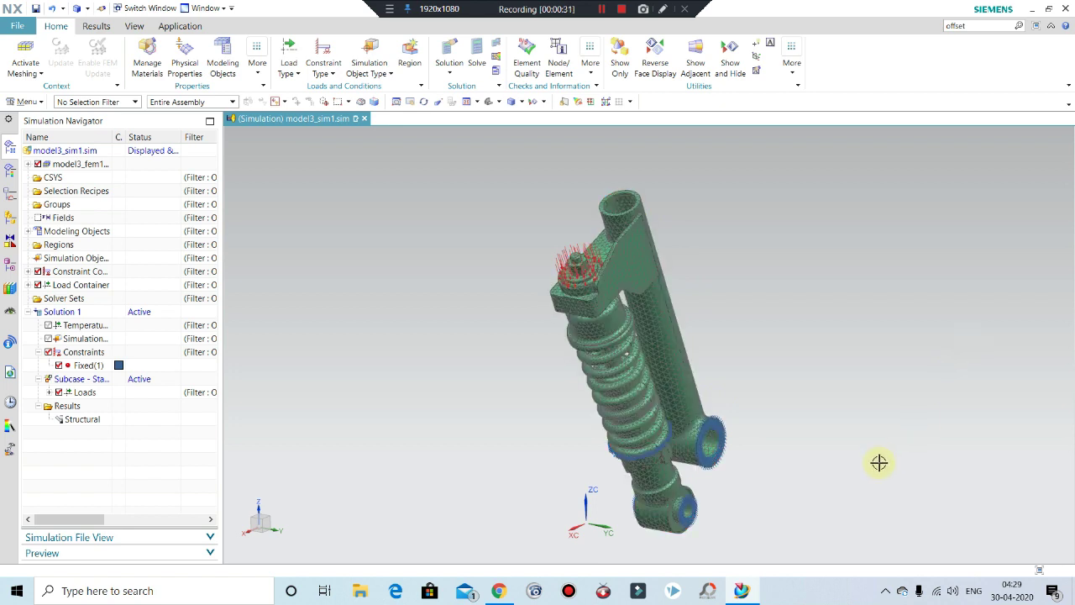
scroll(641, 310, "up", 2)
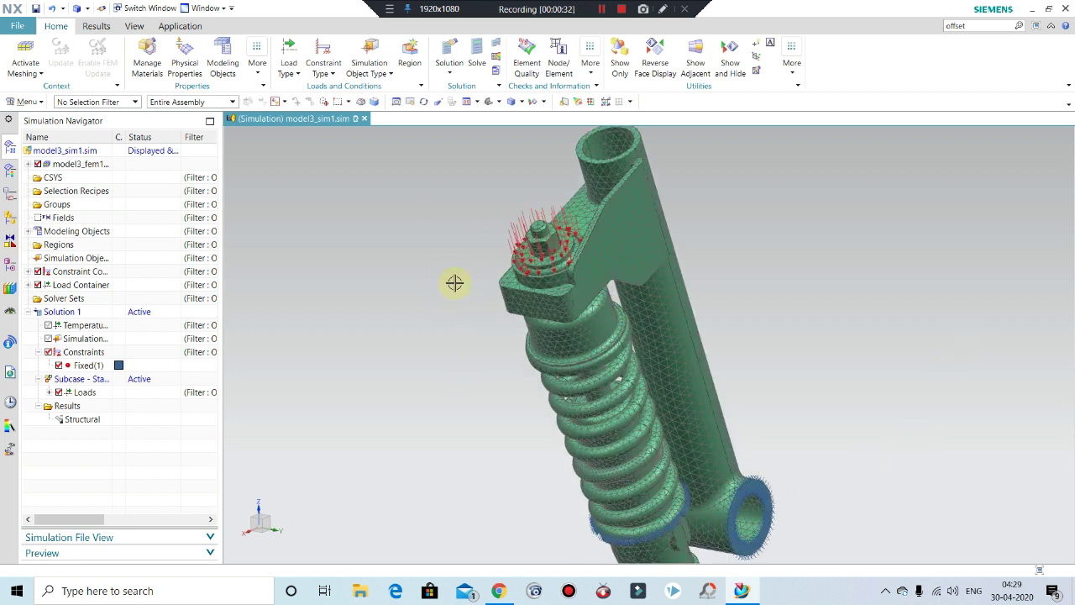
scroll(508, 248, "down", 2)
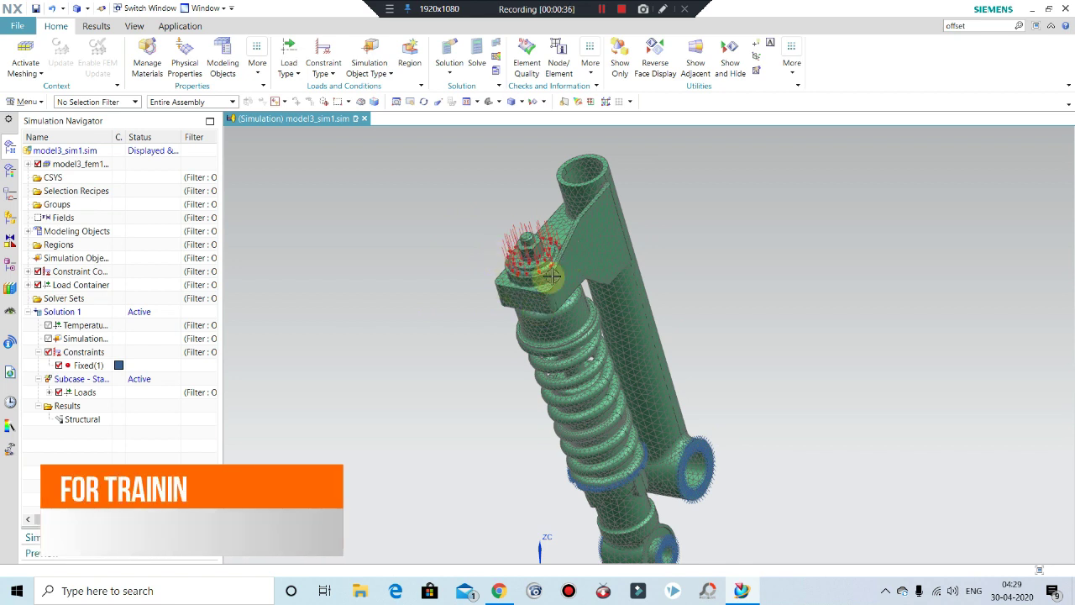
left_click(550, 243)
mouse_move(550, 243)
middle_mouse_down()
mouse_move(674, 254)
mouse_move(686, 243)
mouse_move(655, 211)
mouse_move(625, 236)
mouse_move(571, 226)
mouse_move(612, 230)
mouse_move(533, 244)
mouse_move(599, 303)
middle_mouse_up()
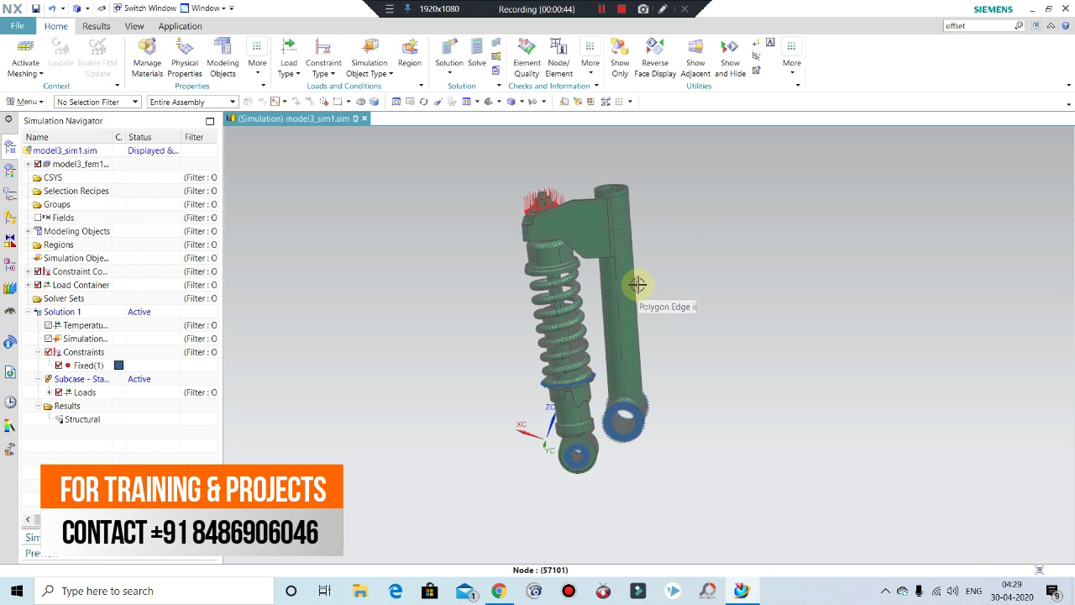
scroll(463, 281, "up", 1)
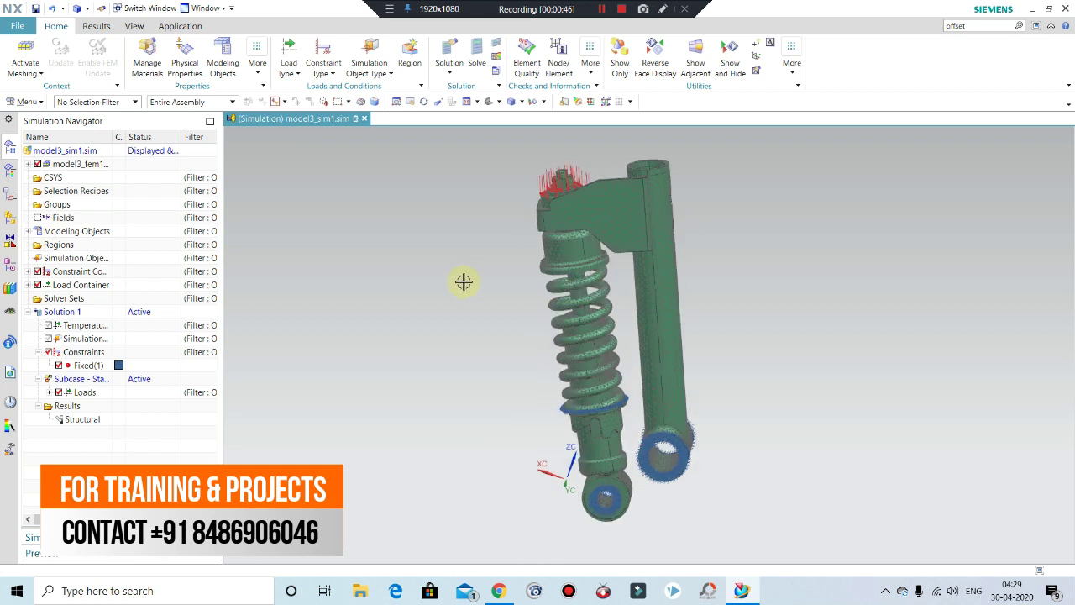
scroll(464, 282, "down", 1)
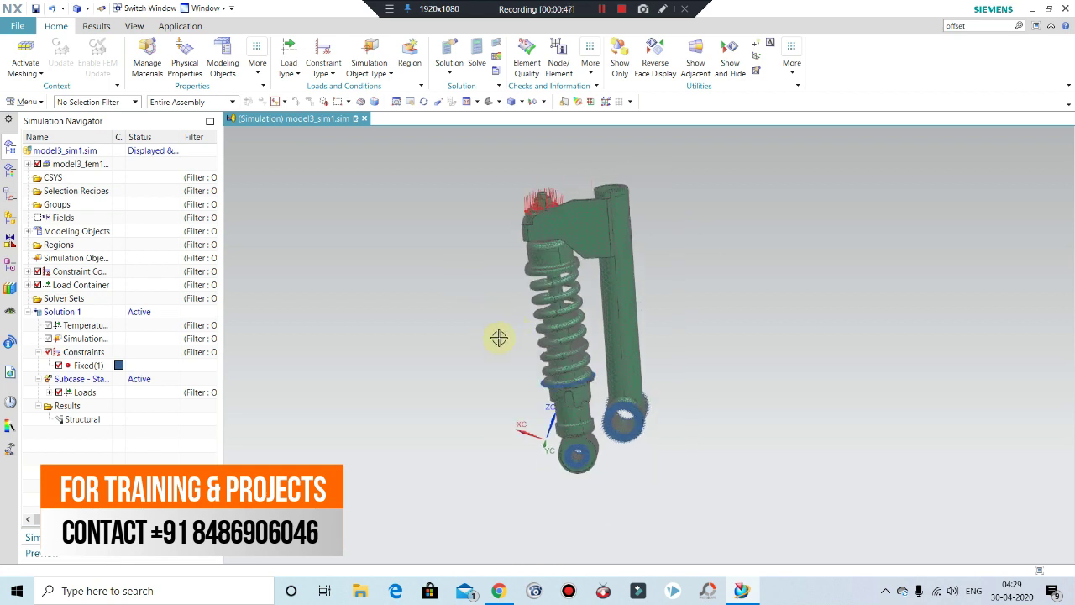
right_click(75, 423)
left_click(290, 404)
left_click(68, 315)
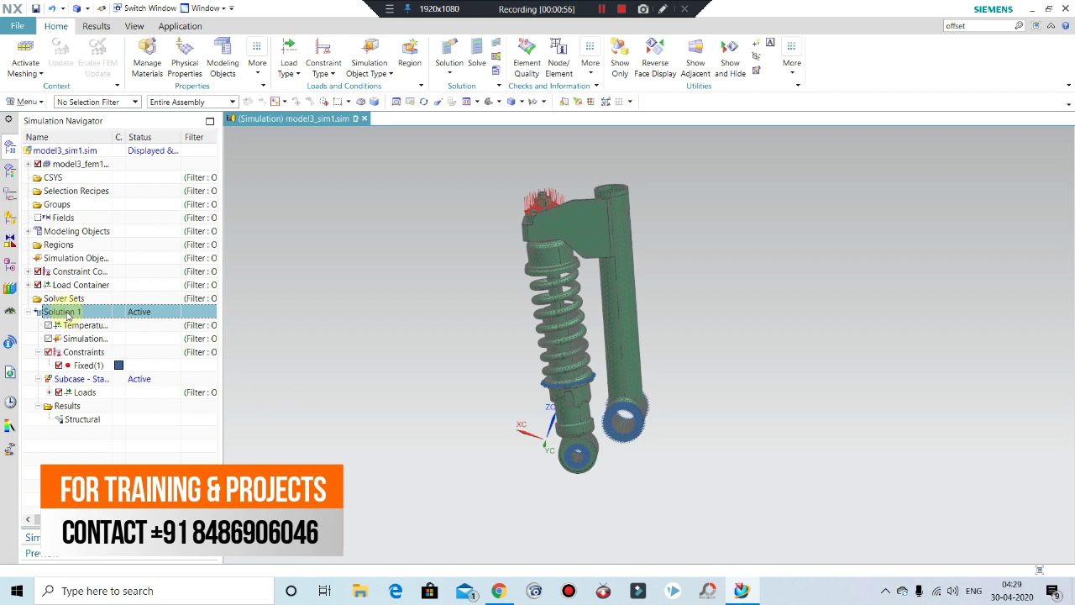
right_click(68, 315)
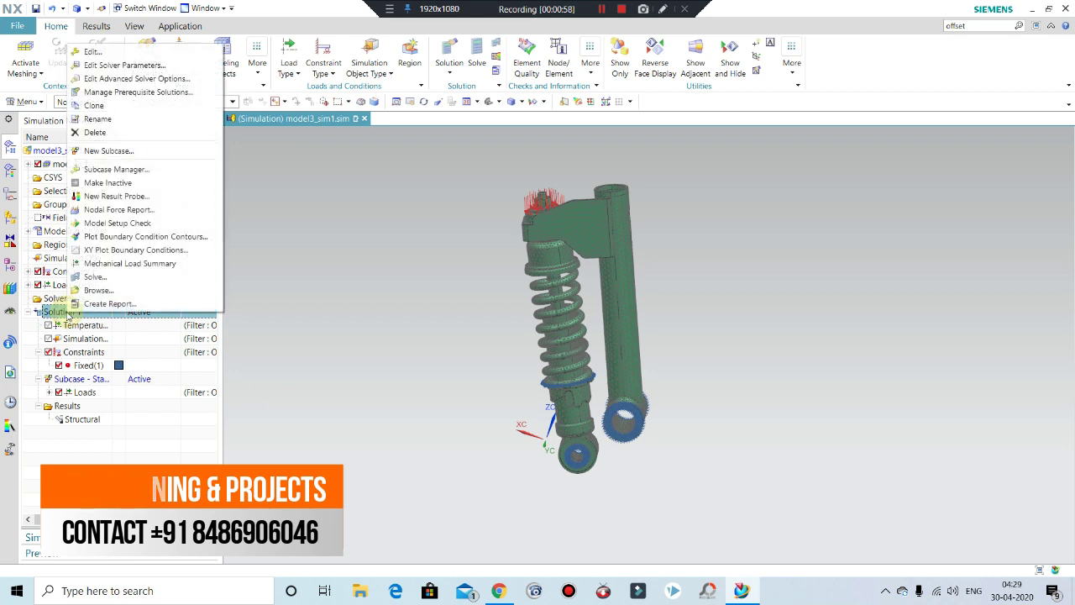
left_click(114, 53)
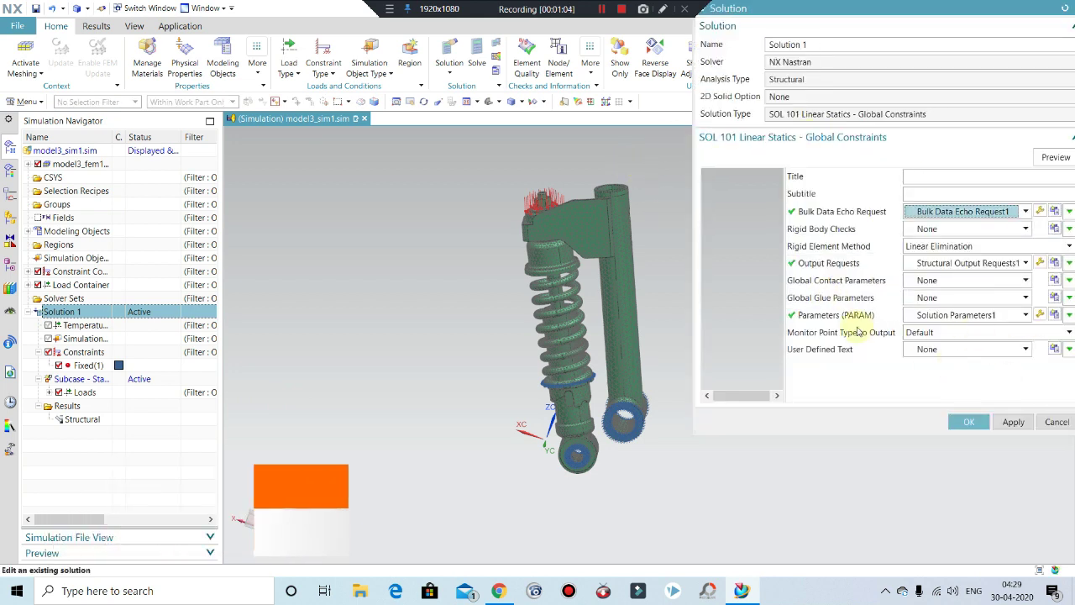
left_click(1039, 315)
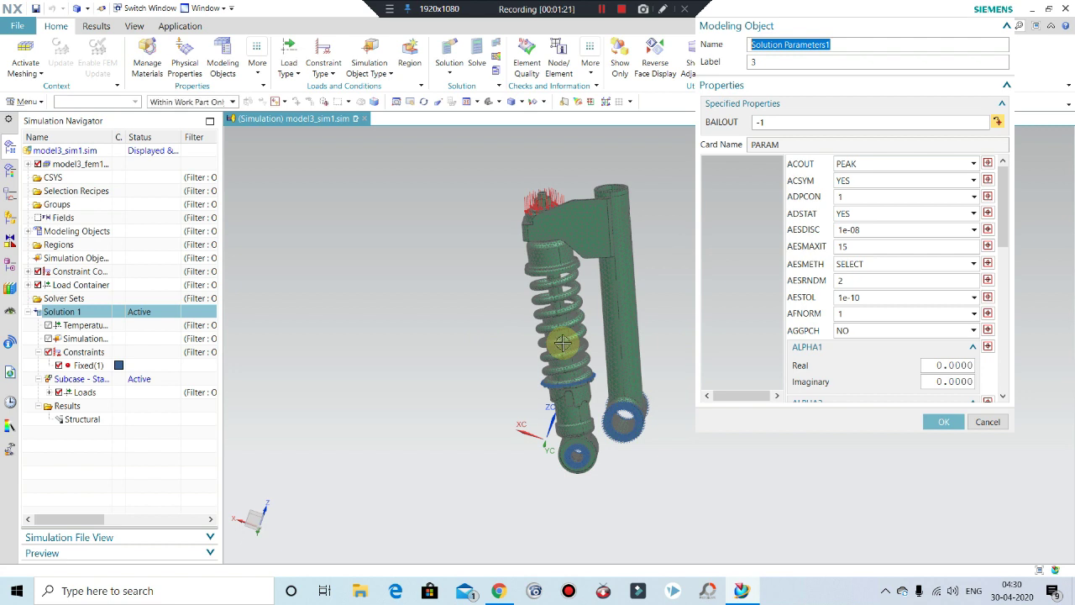
scroll(882, 281, "down", 3)
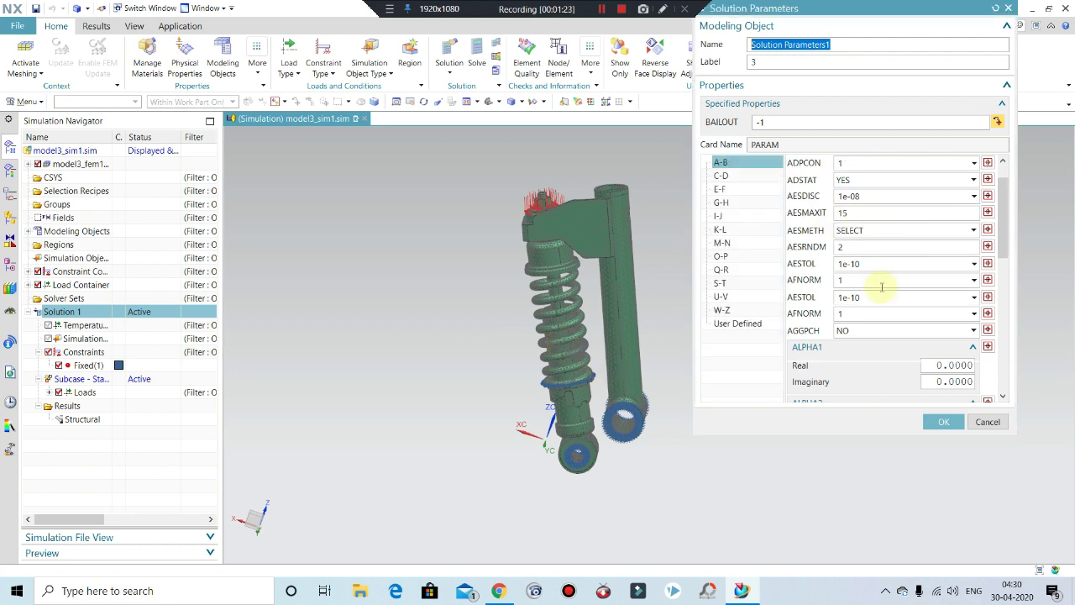
scroll(848, 315, "down", 1)
scroll(845, 312, "down", 2)
scroll(843, 314, "down", 1)
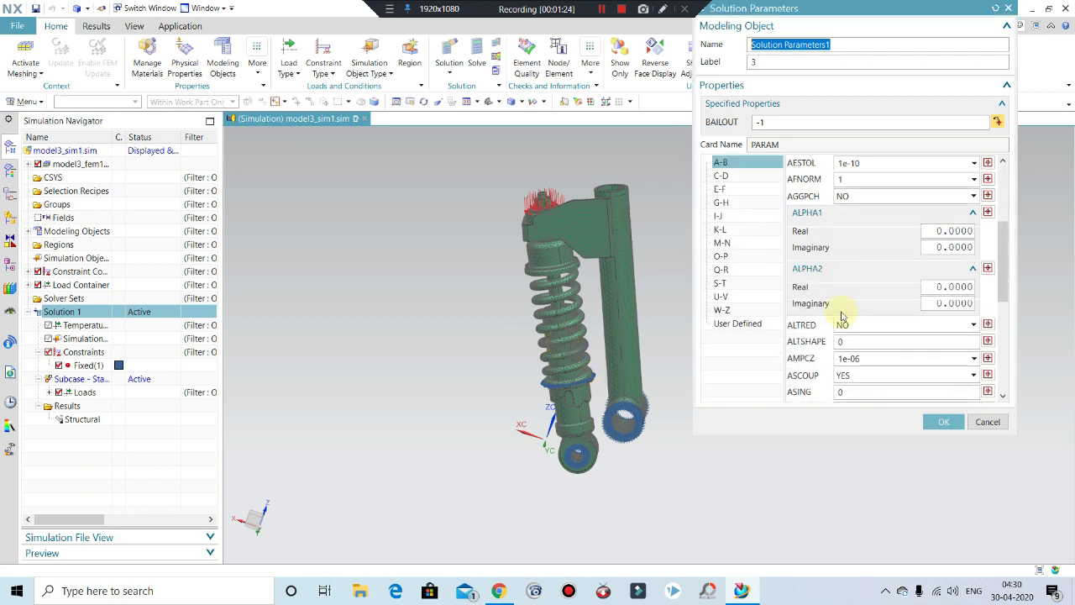
scroll(839, 303, "down", 2)
scroll(836, 291, "down", 2)
scroll(848, 290, "down", 2)
scroll(861, 288, "down", 1)
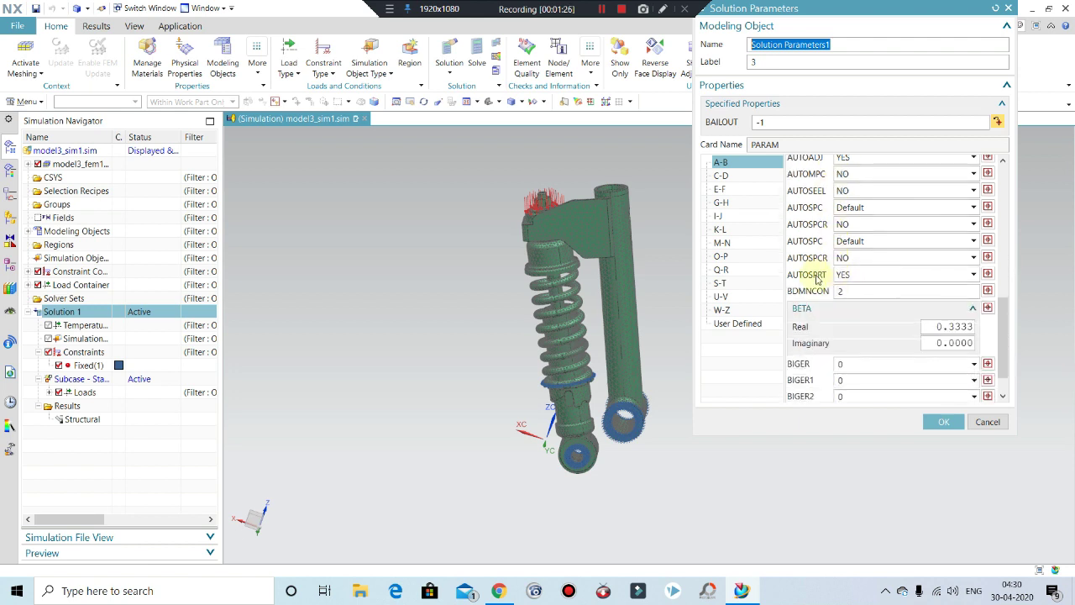
scroll(851, 285, "down", 1)
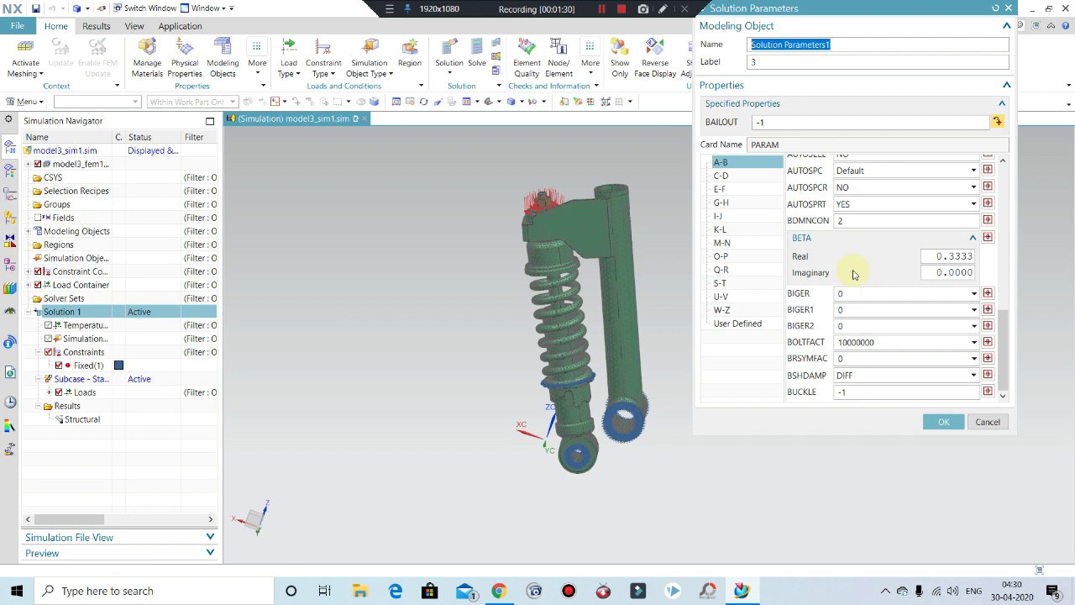
scroll(852, 272, "up", 1)
scroll(852, 273, "up", 2)
scroll(854, 273, "up", 2)
scroll(853, 273, "up", 3)
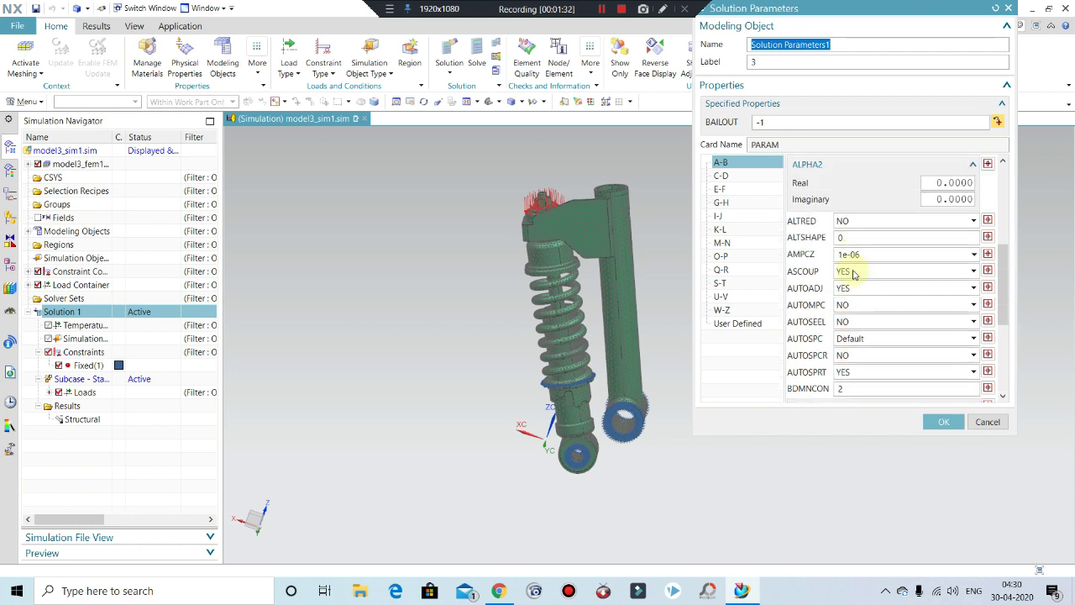
left_click(1009, 8)
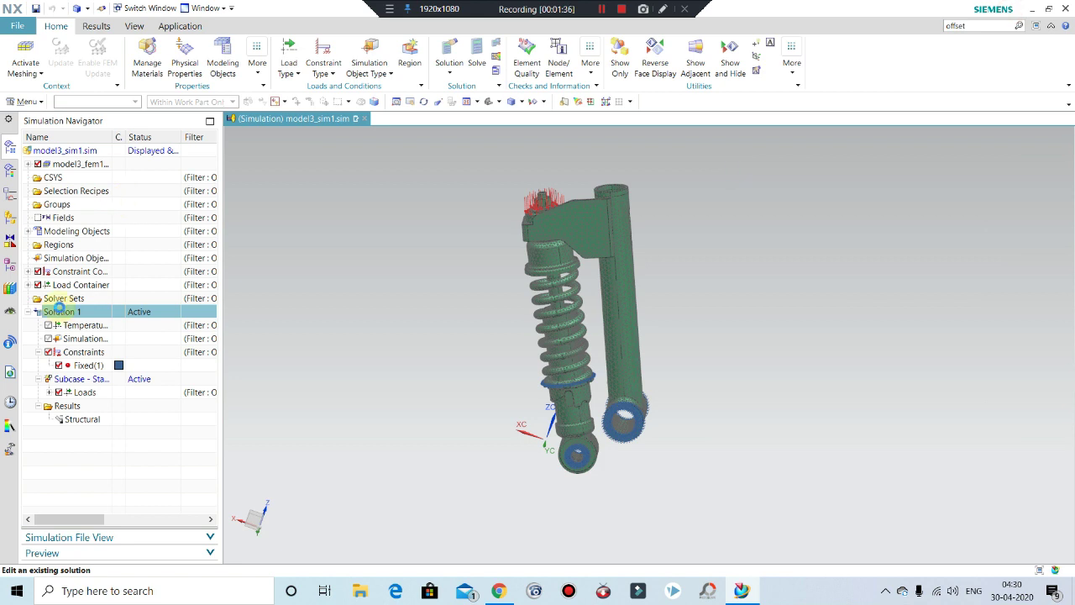
Create Solution Parameters2 for Solution 1's PARAM entry with BAILOUT set to -1.
double_click(56, 310)
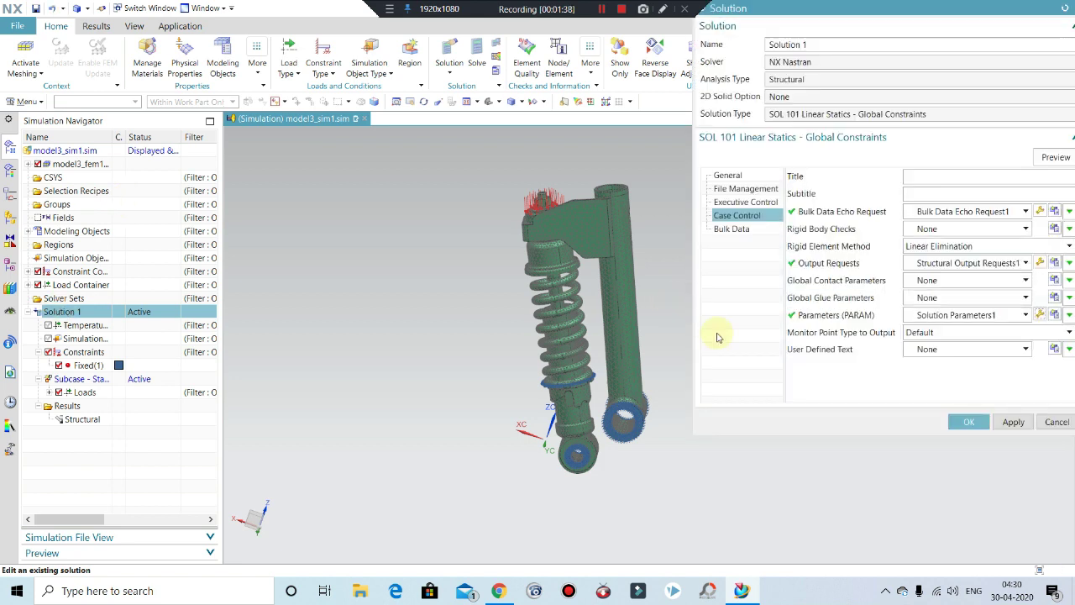
left_click_drag(1016, 9, 917, 63)
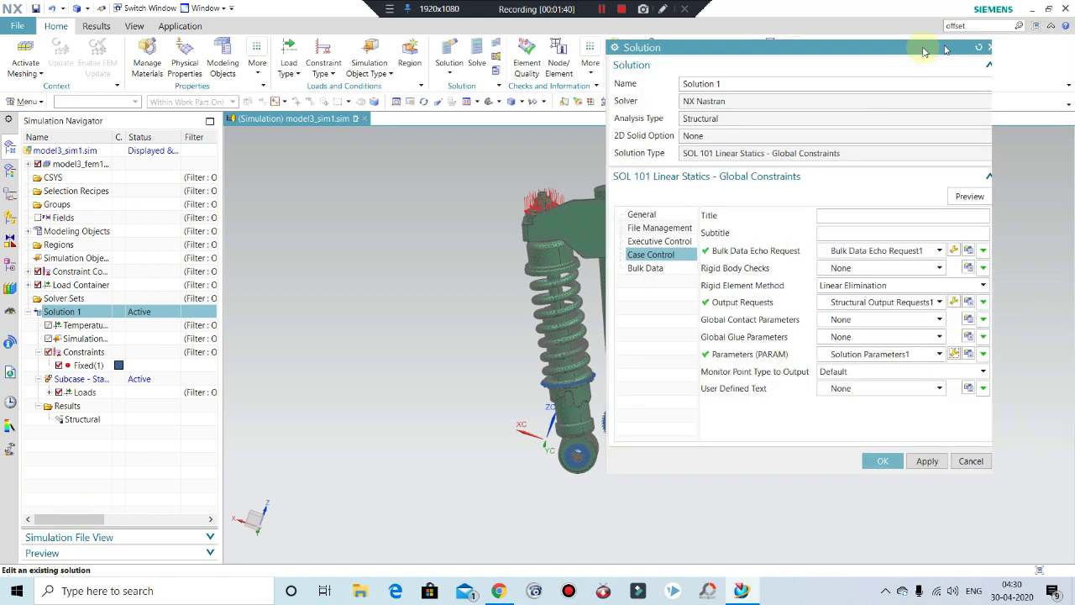
left_click(962, 353)
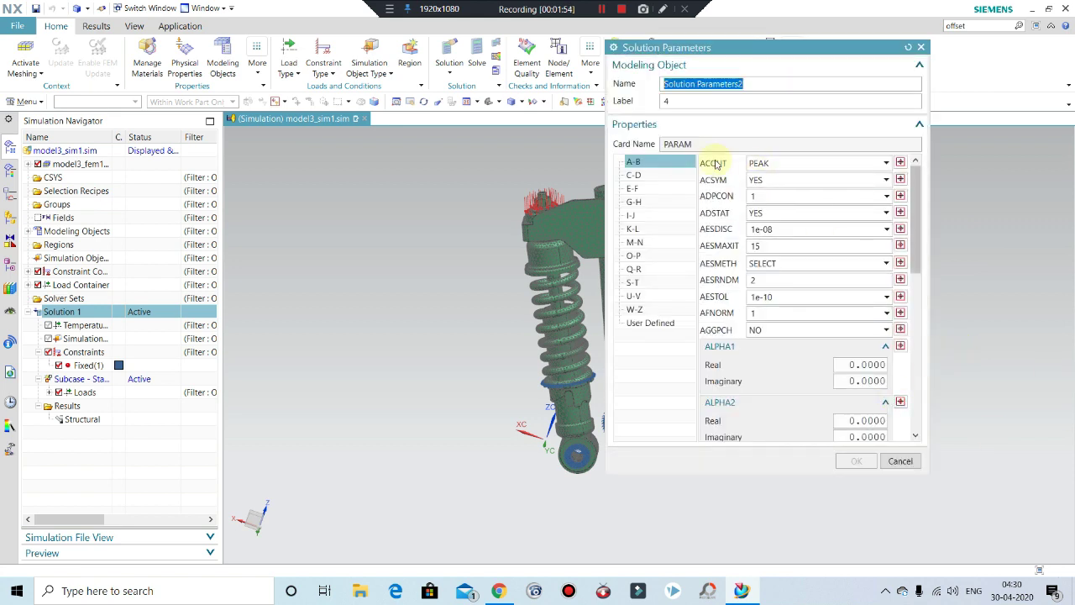
scroll(799, 359, "down", 2)
scroll(794, 357, "down", 2)
scroll(790, 355, "down", 2)
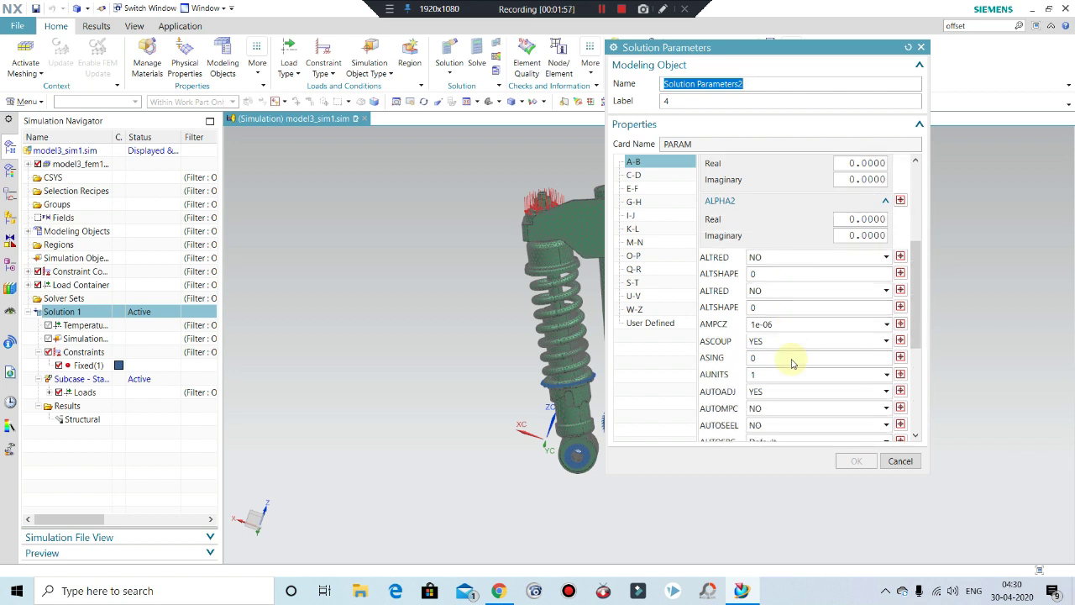
scroll(790, 360, "down", 2)
scroll(773, 382, "down", 2)
scroll(766, 392, "down", 2)
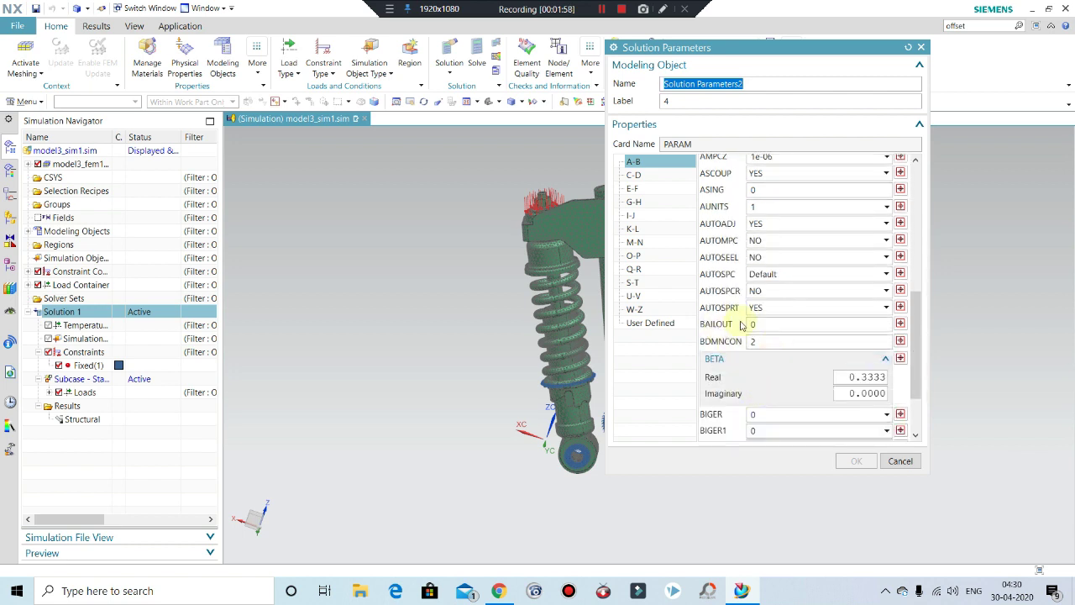
left_click(764, 325)
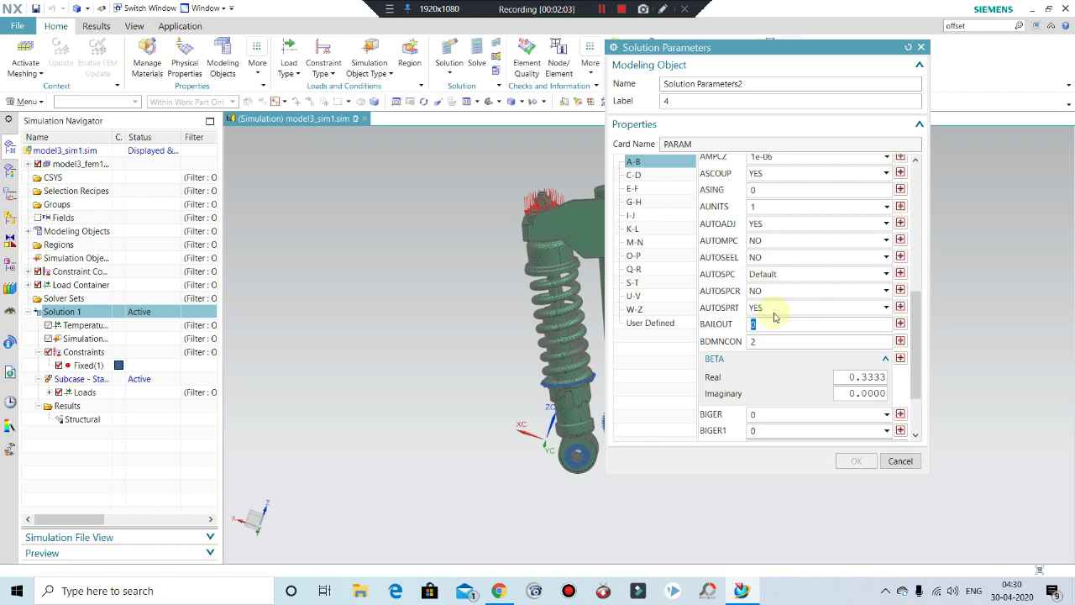
type("-1")
left_click(853, 459)
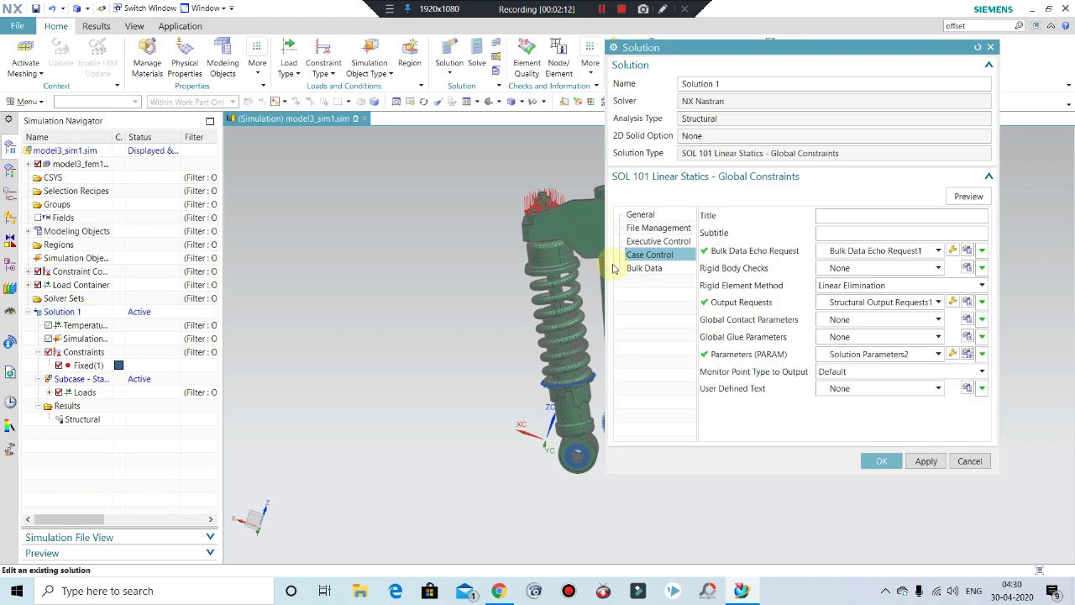
Apply the updated Solution 1 settings and run the NX Nastran solve.
left_click(881, 460)
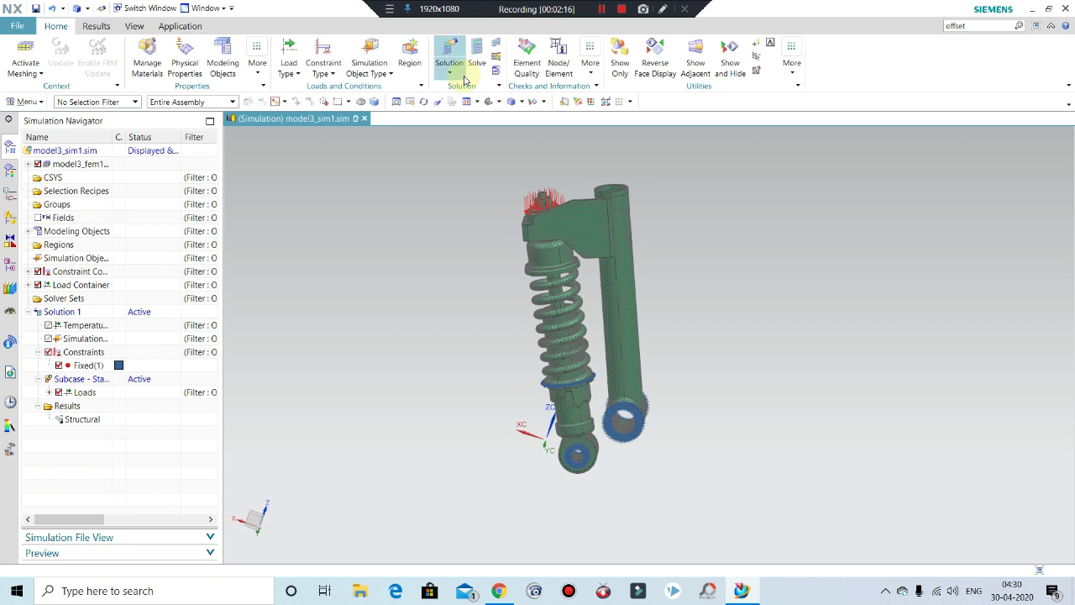
left_click(476, 53)
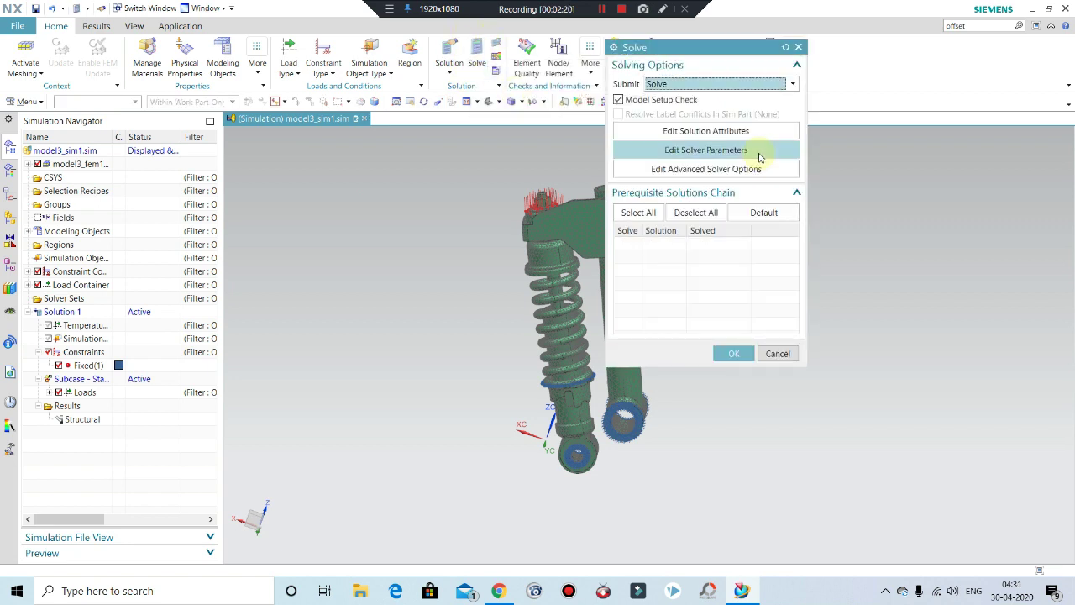
left_click(745, 353)
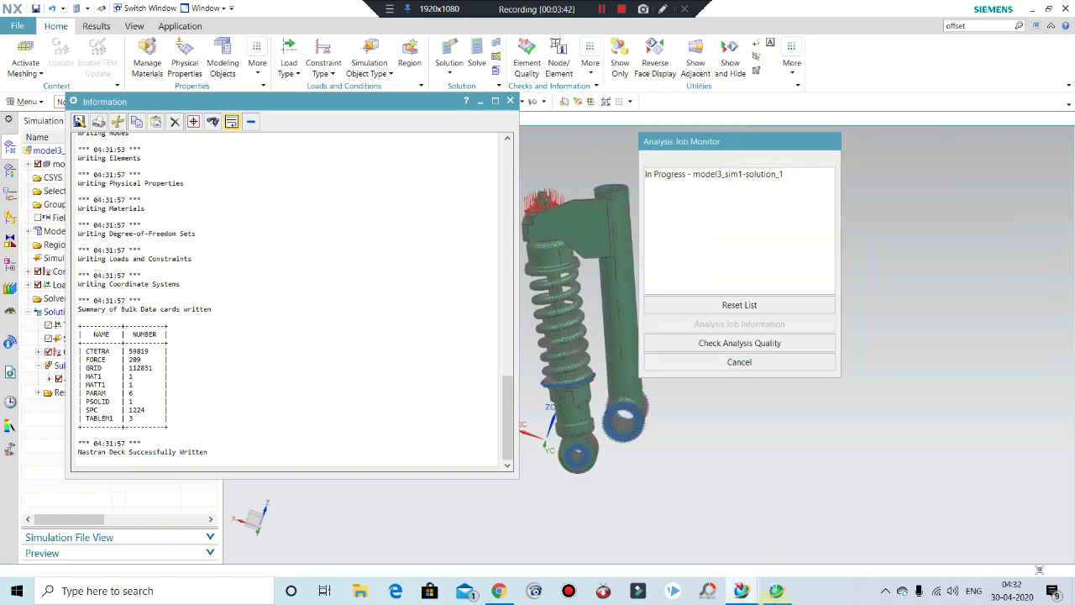
Bring the Solution Monitor forward to see the solve reach END OF JOB.
left_click(775, 591)
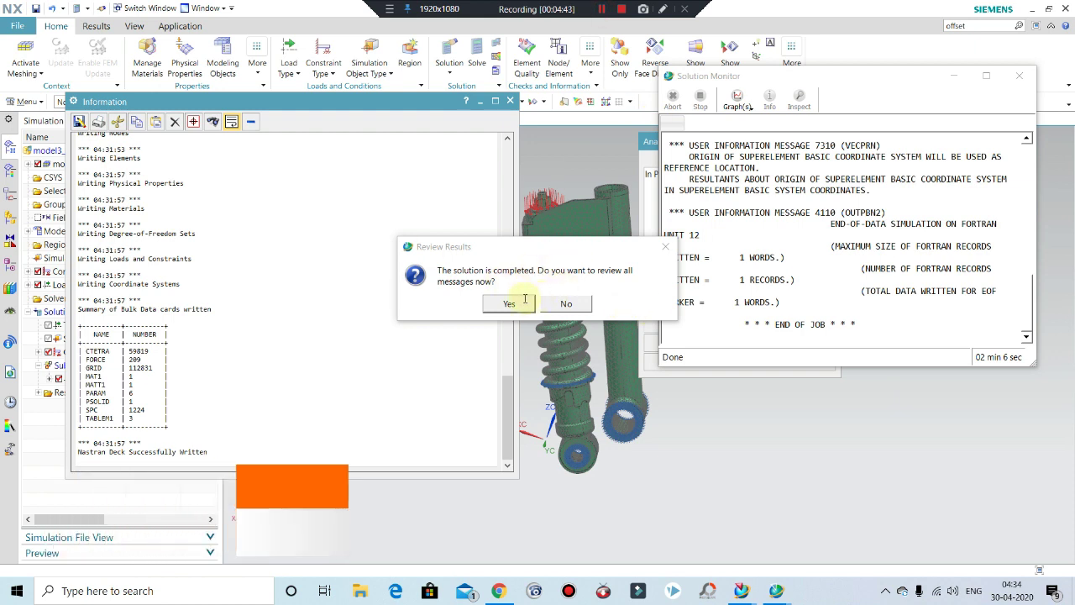
Close the Review Results prompt, solver Information log and Analysis Job Monitor.
left_click(665, 246)
left_click(819, 228)
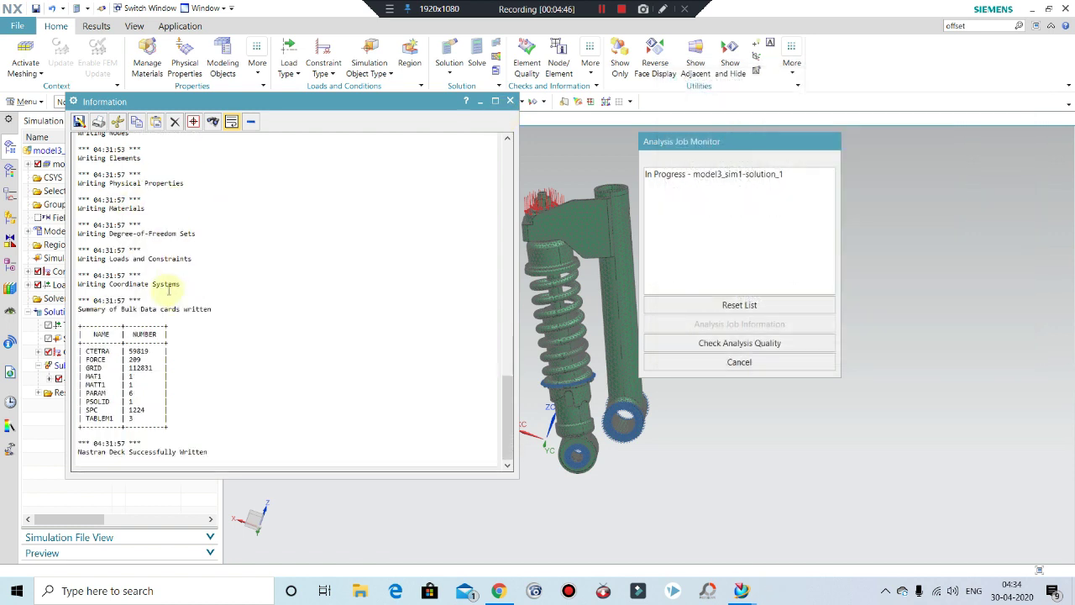
scroll(168, 279, "up", 5)
scroll(159, 290, "up", 3)
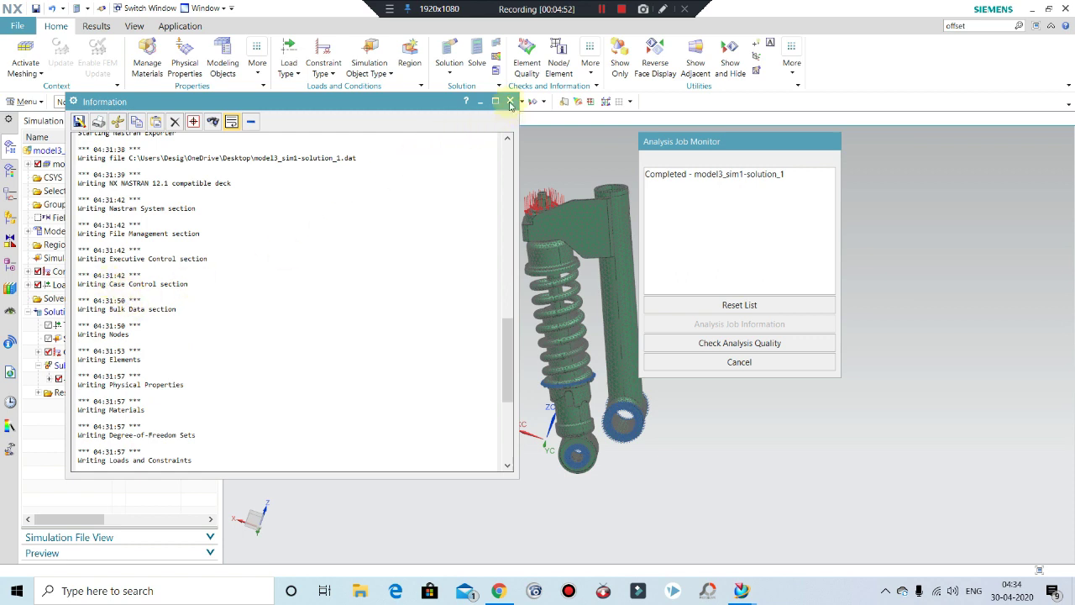
left_click(509, 101)
left_click(739, 362)
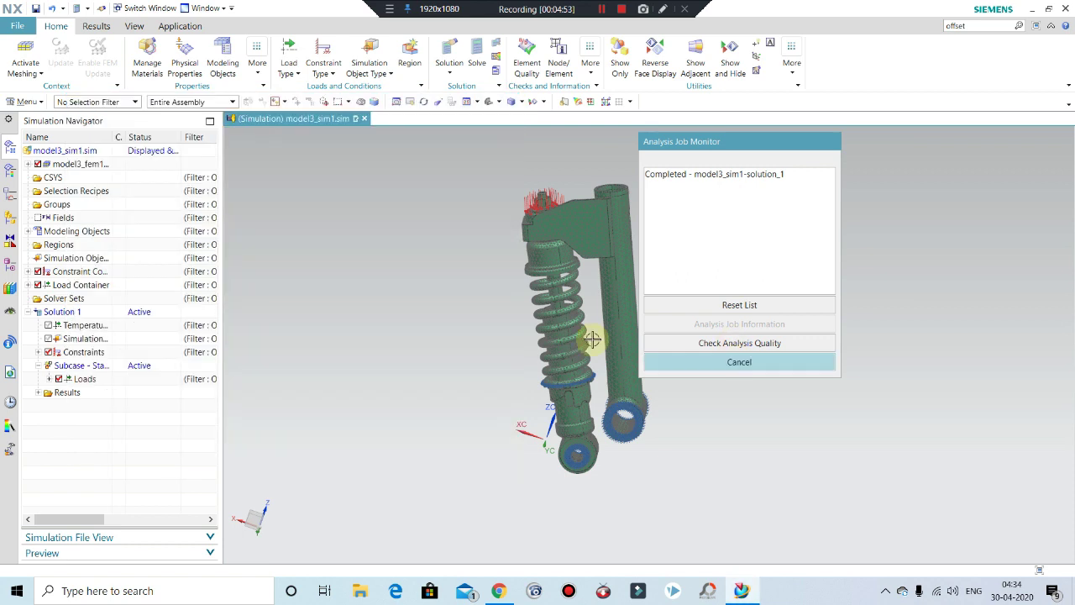
Load Solution 1's Structural results into post-processing from the Simulation Navigator.
scroll(672, 401, "up", 2)
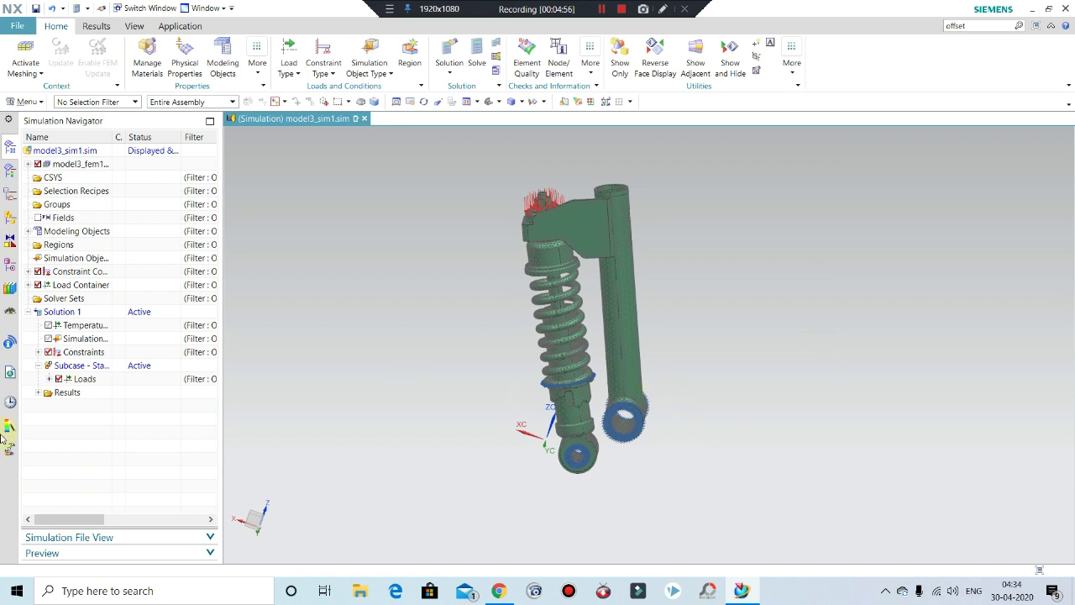
left_click(38, 393)
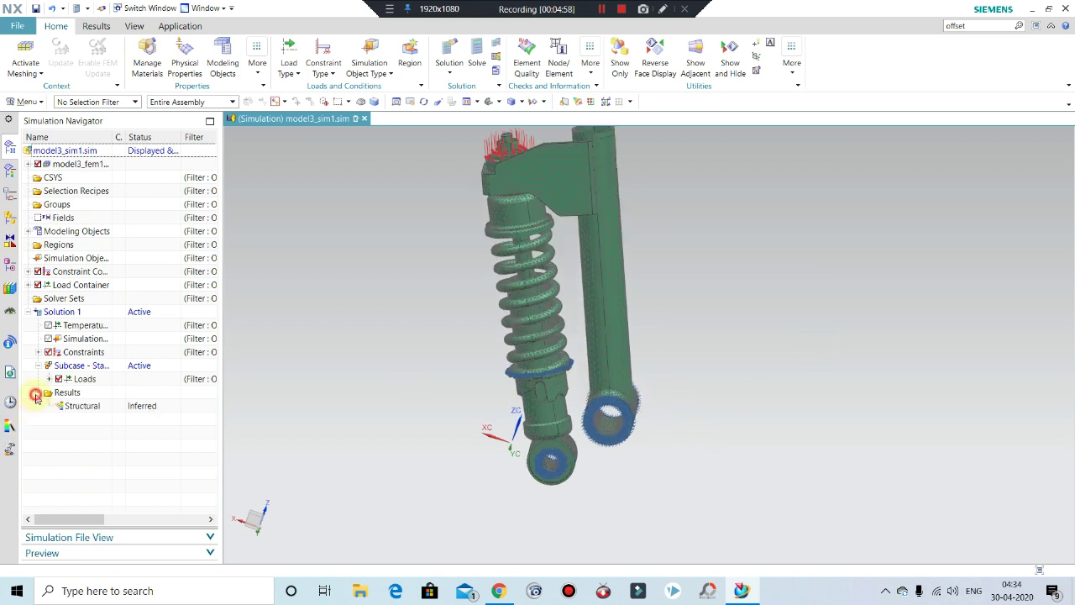
double_click(84, 406)
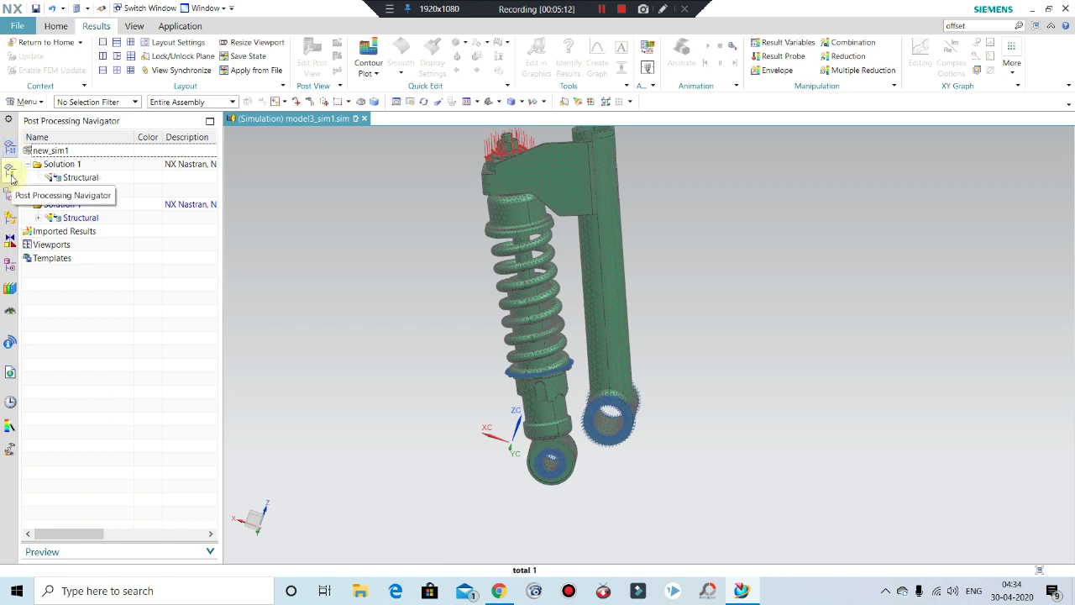
Plot and animate the Displacement - Nodal magnitude contour, peaking at 0.316 mm.
middle_click_drag(571, 364, 683, 324)
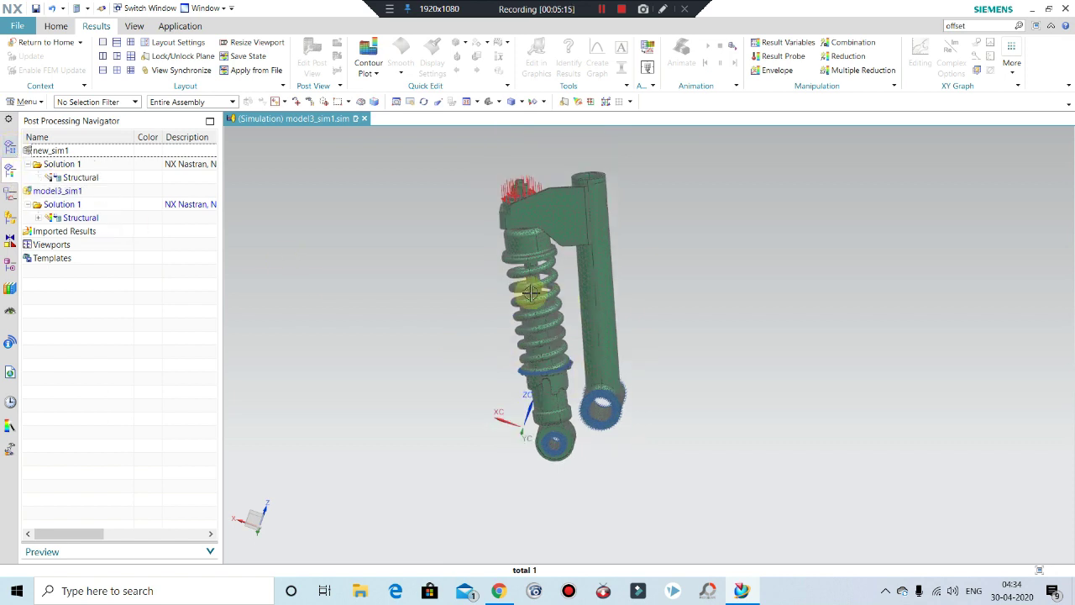
left_click(38, 219)
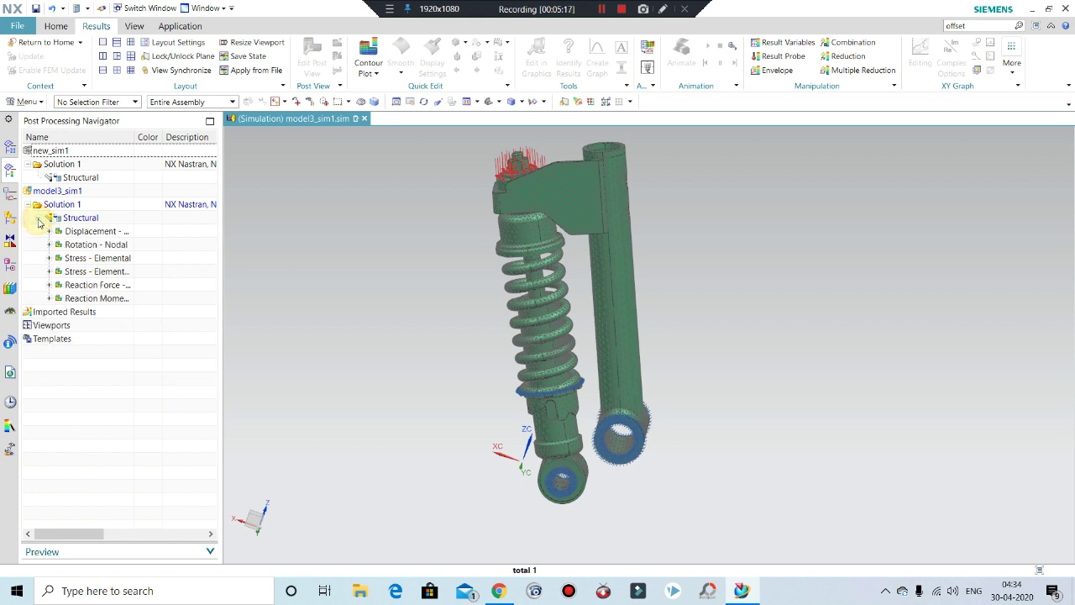
double_click(93, 232)
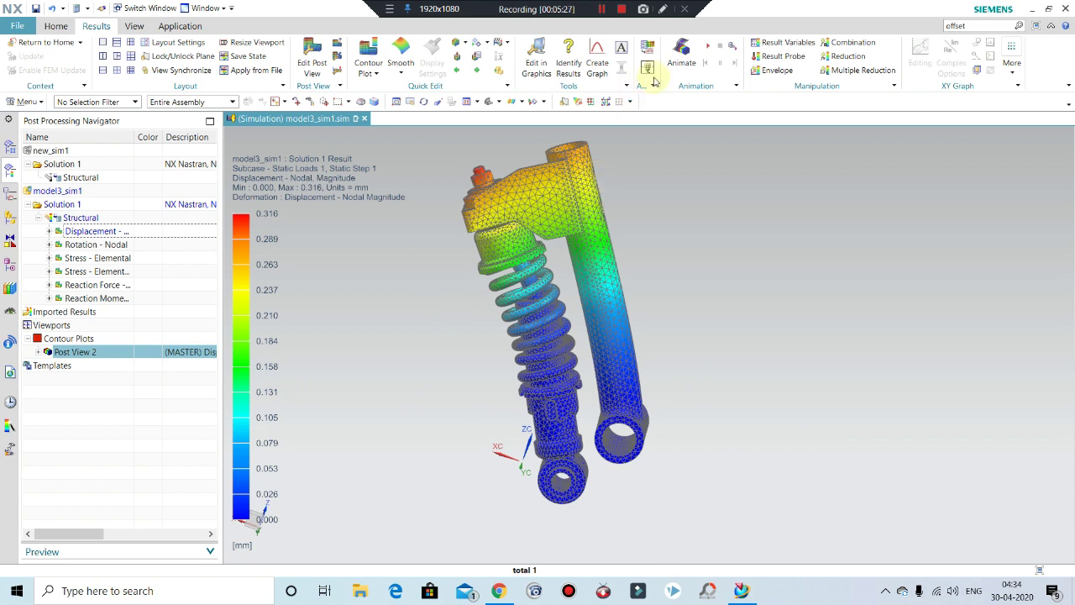
left_click(709, 45)
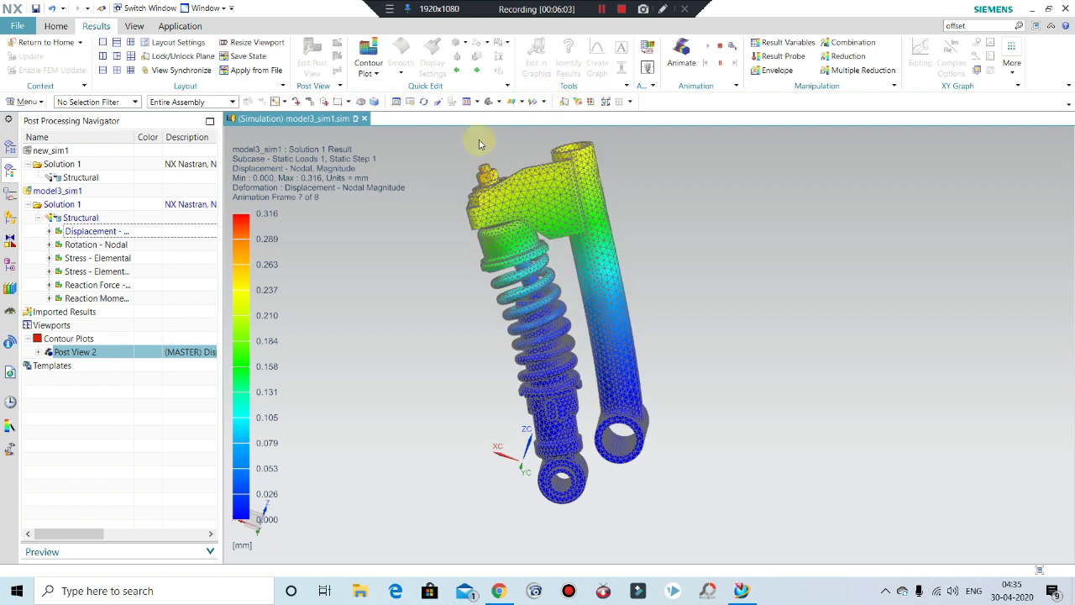
Plot the nodal rotation result, then the Stress - Elemental von Mises contour.
left_click(80, 245)
double_click(80, 245)
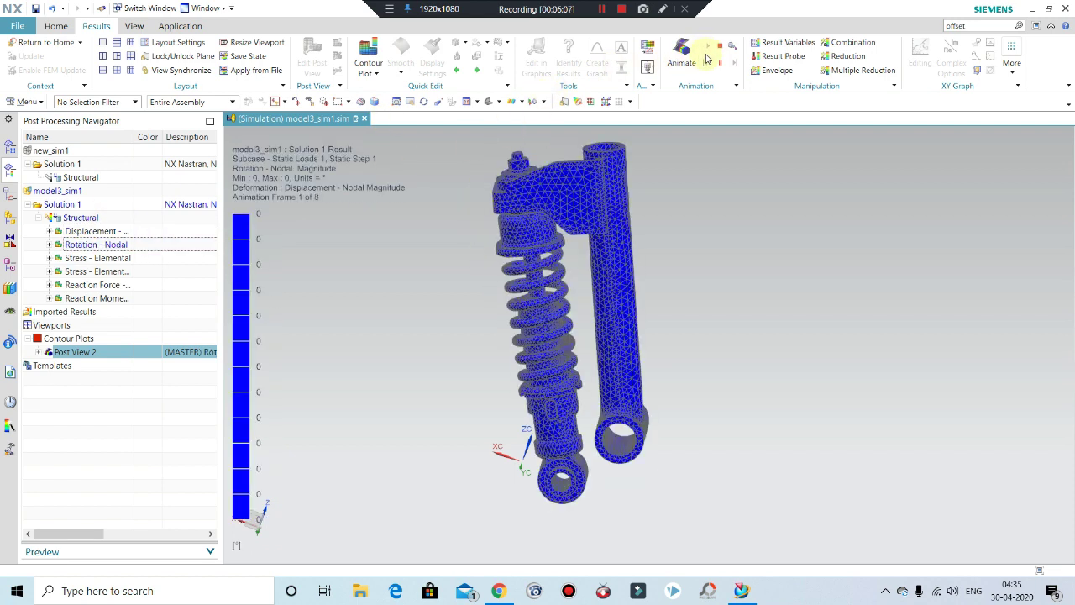
left_click(721, 65)
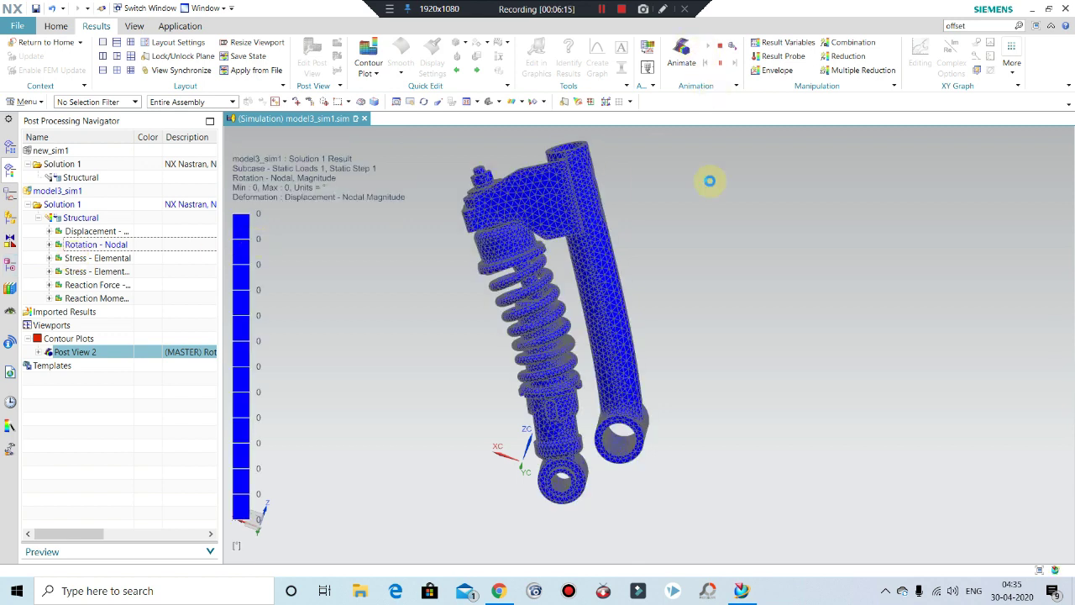
left_click(376, 101)
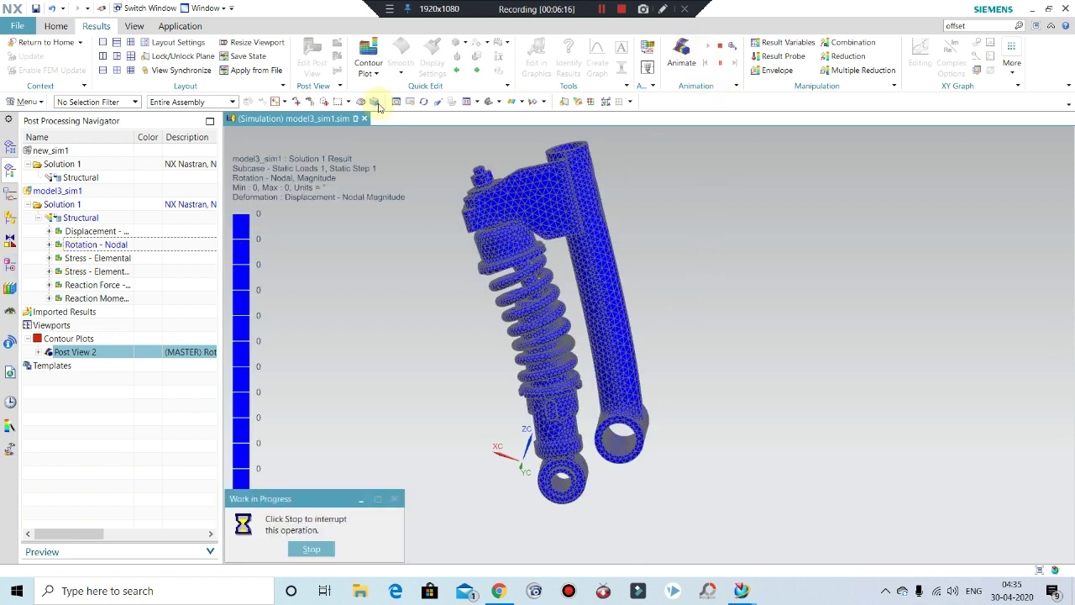
left_click(370, 63)
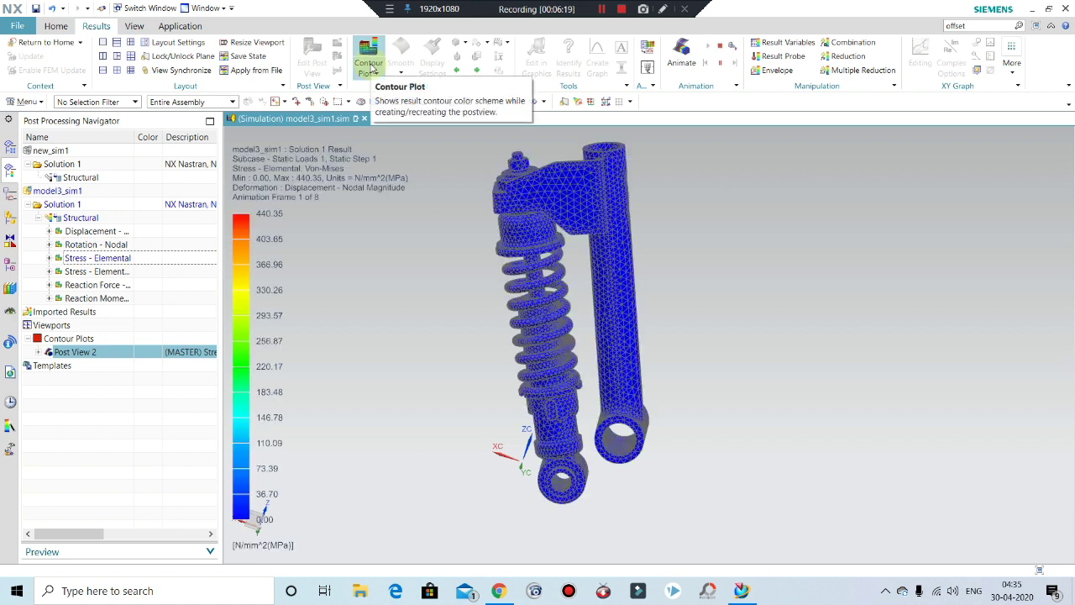
left_click(370, 65)
left_click(374, 73)
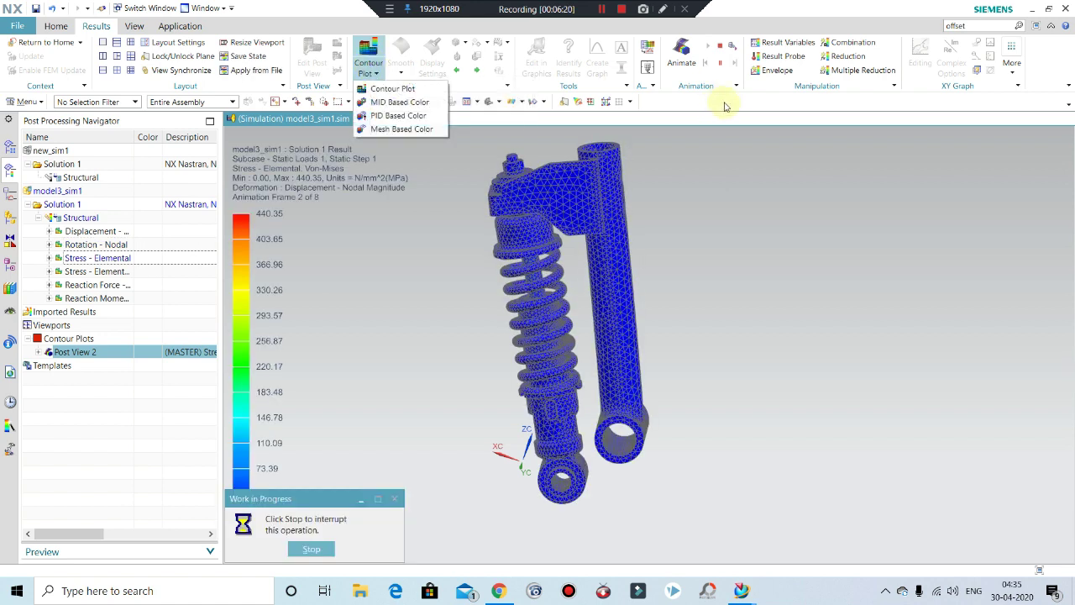
left_click(679, 155)
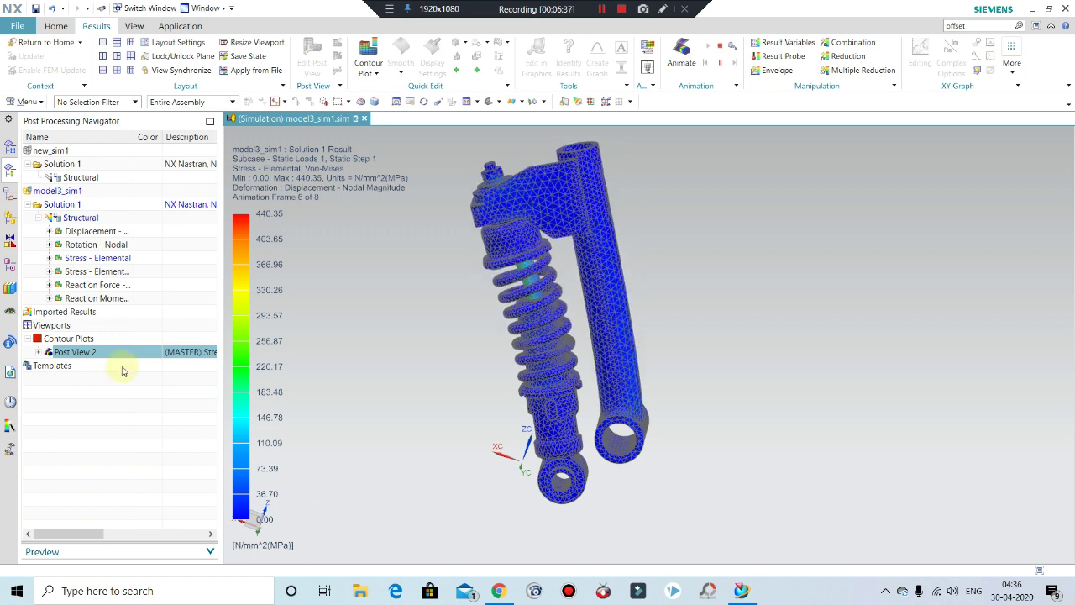
Display Stress - Element-Nodal, Reaction Force (972.39 N peak), then Reaction Moment - Nodal (0 Nmm).
double_click(91, 272)
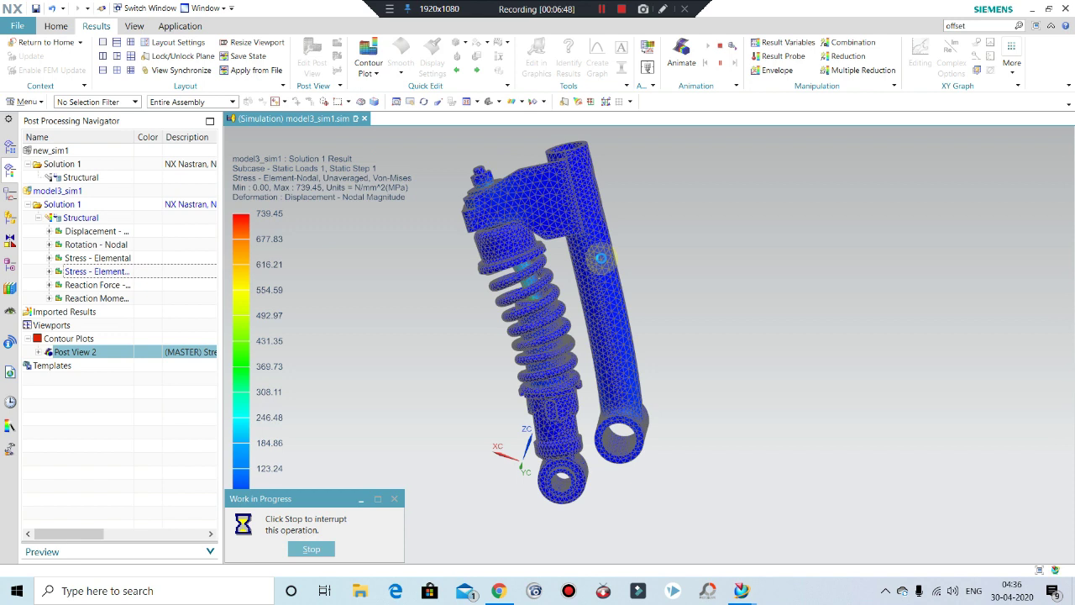
key("Down")
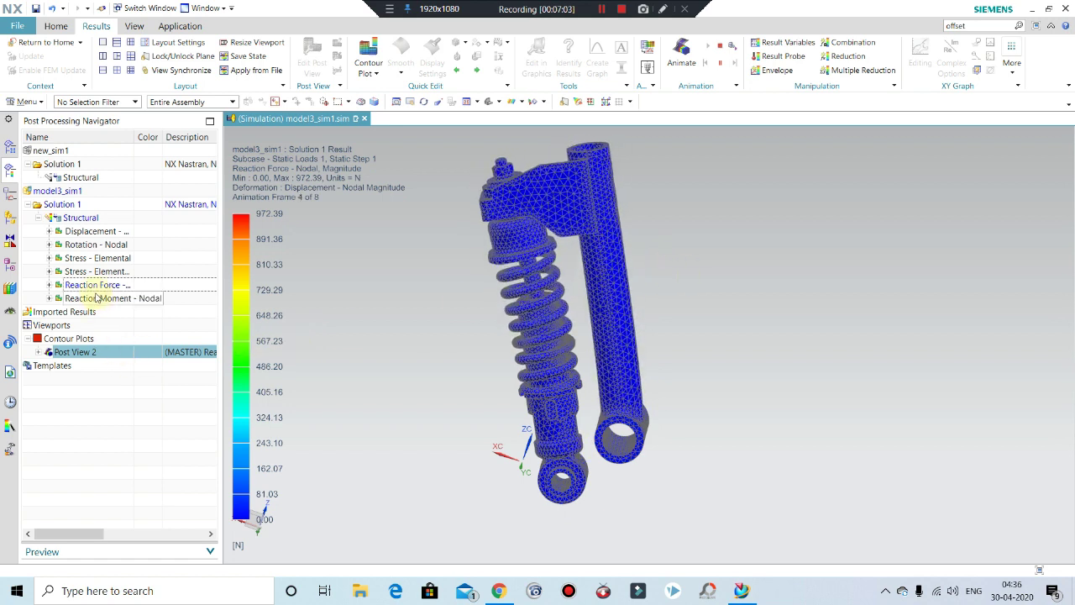
left_click_drag(90, 299, 262, 259)
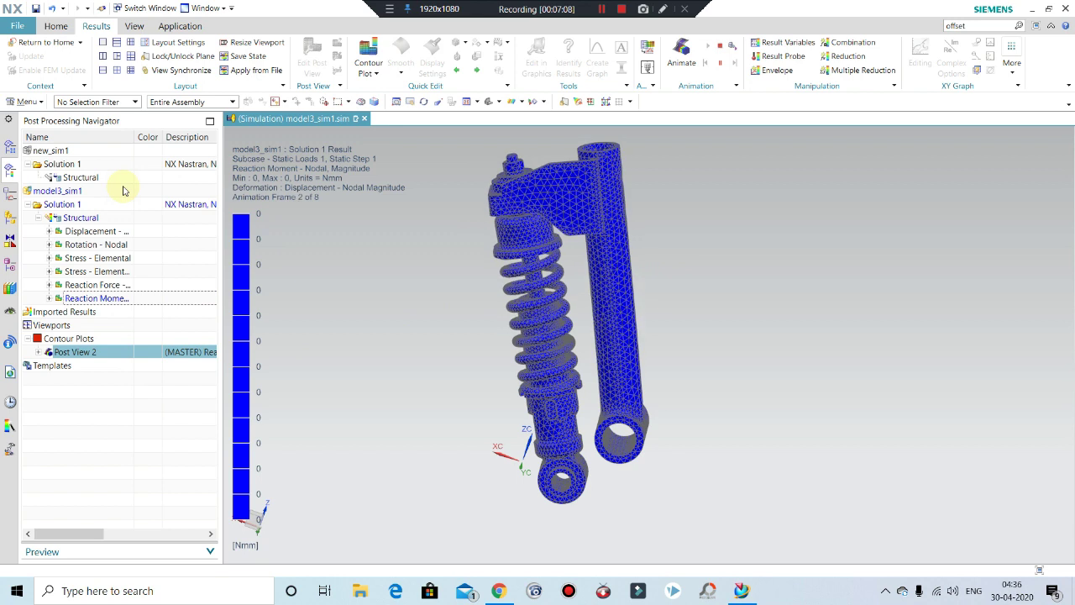
Show the displacement result again with a 20 ms synchronized animation frame delay.
left_click(105, 230)
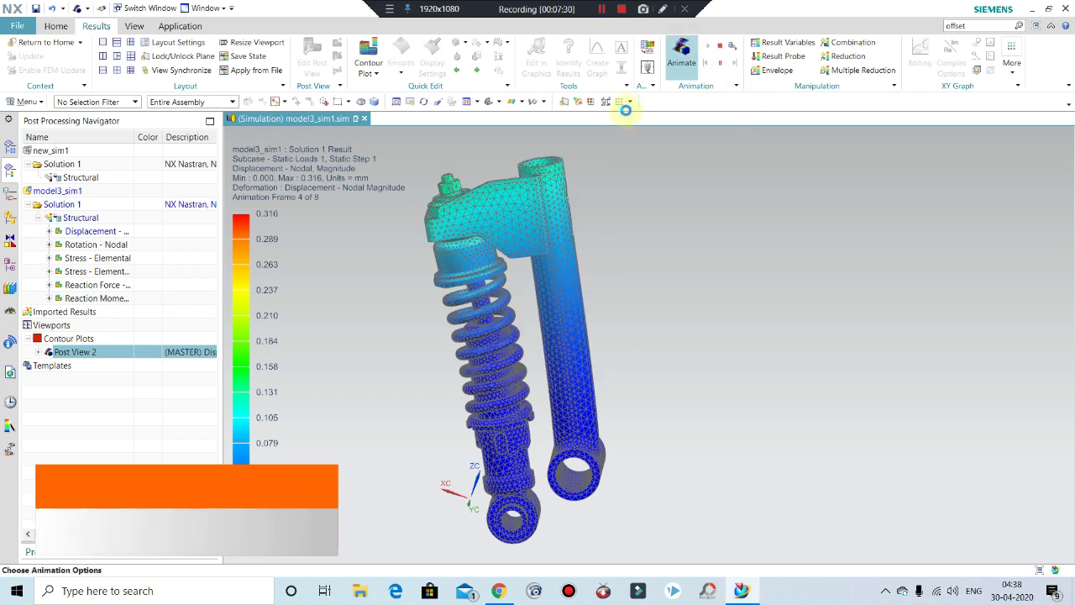
left_click(682, 50)
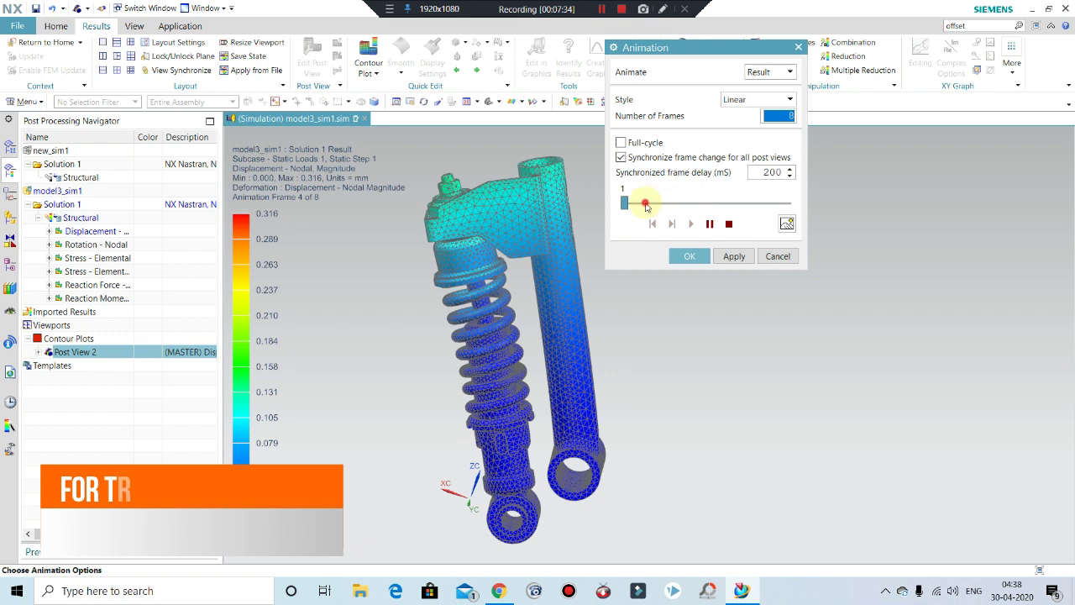
left_click(743, 206)
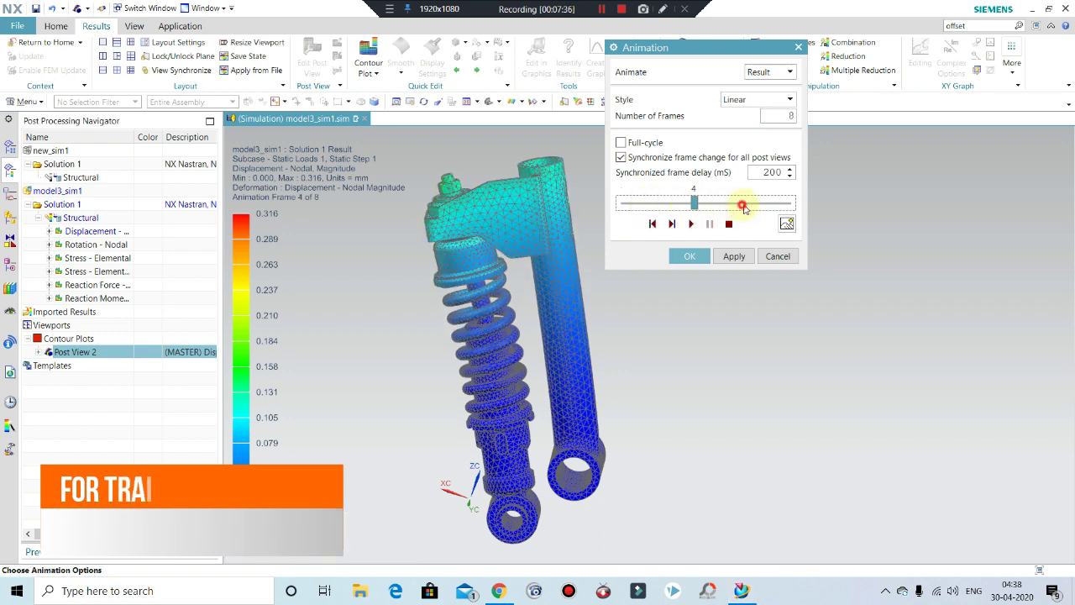
double_click(770, 172)
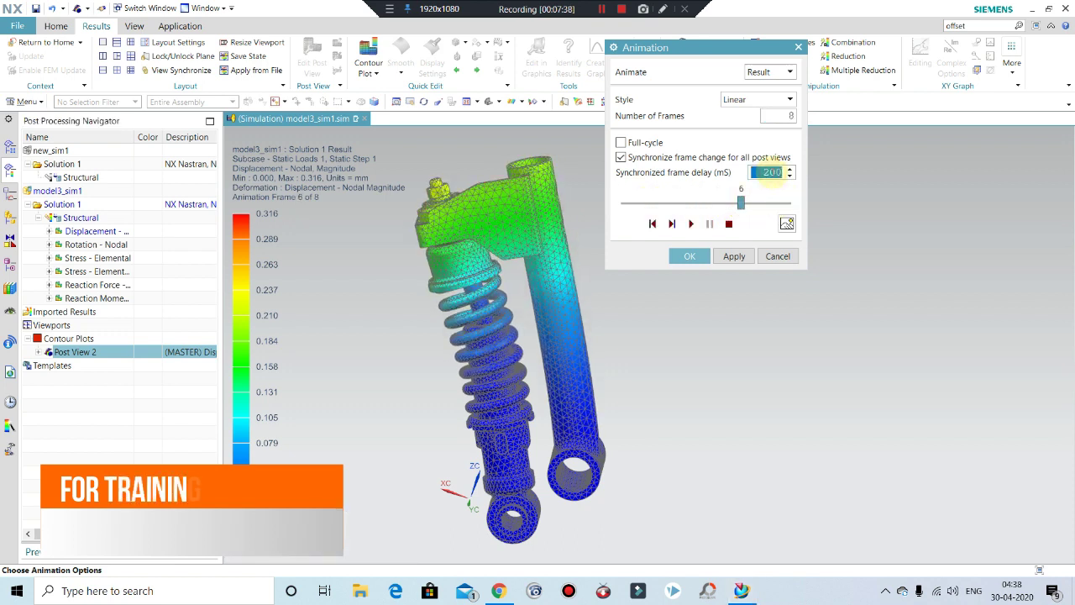
type("2")
left_click(690, 223)
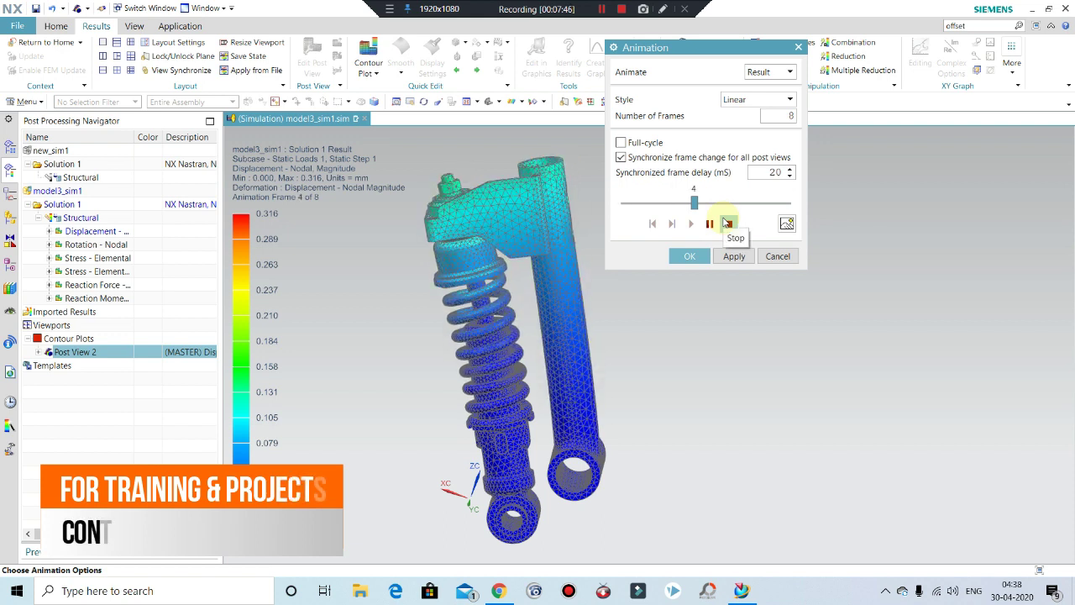
Try an animated GIF export, cancelling after the invalid *.gif file name error.
left_click(784, 225)
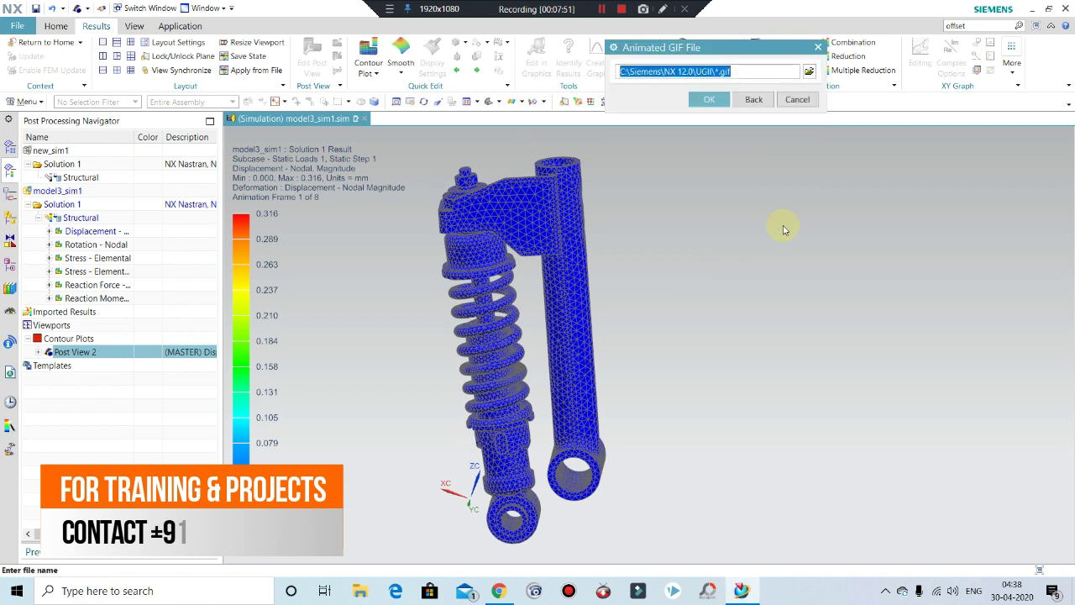
left_click(709, 99)
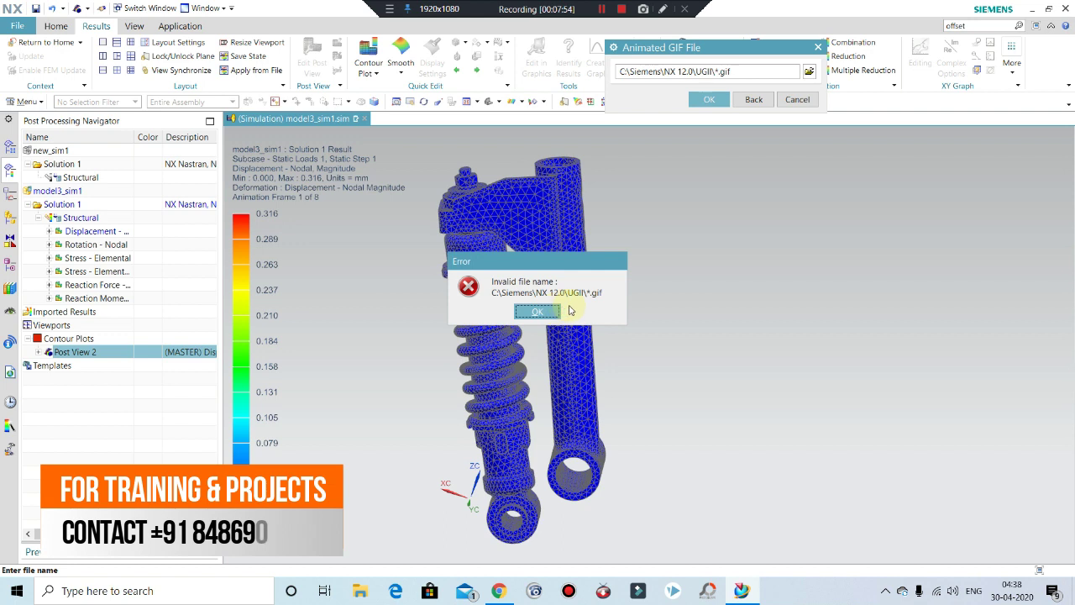
left_click(798, 99)
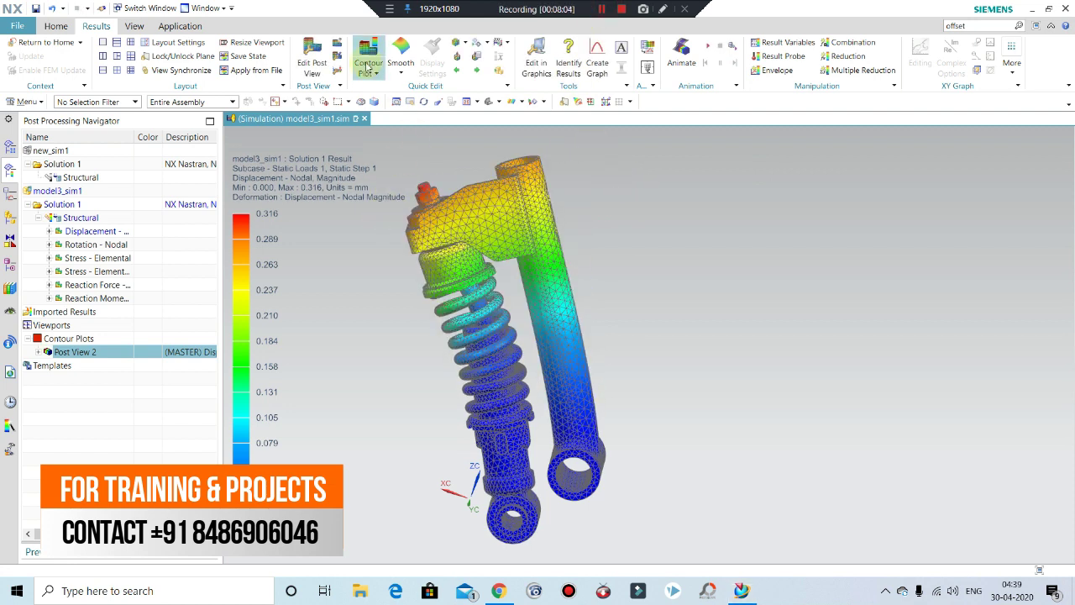
Animate the displacement as Banded colours, then as Iso-Surface lines over a see-through mesh.
left_click(402, 74)
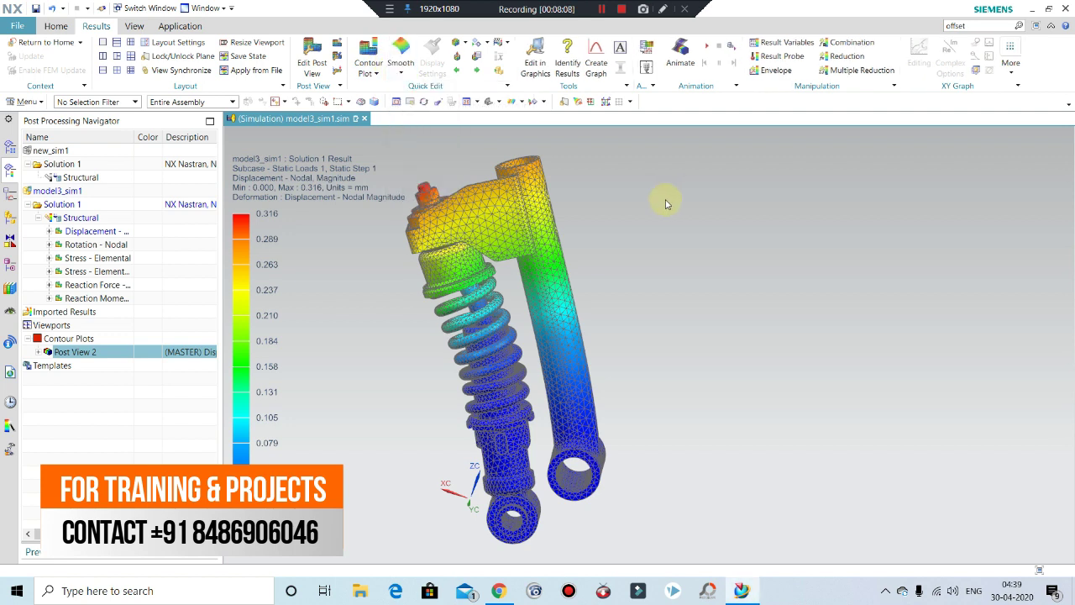
left_click(708, 49)
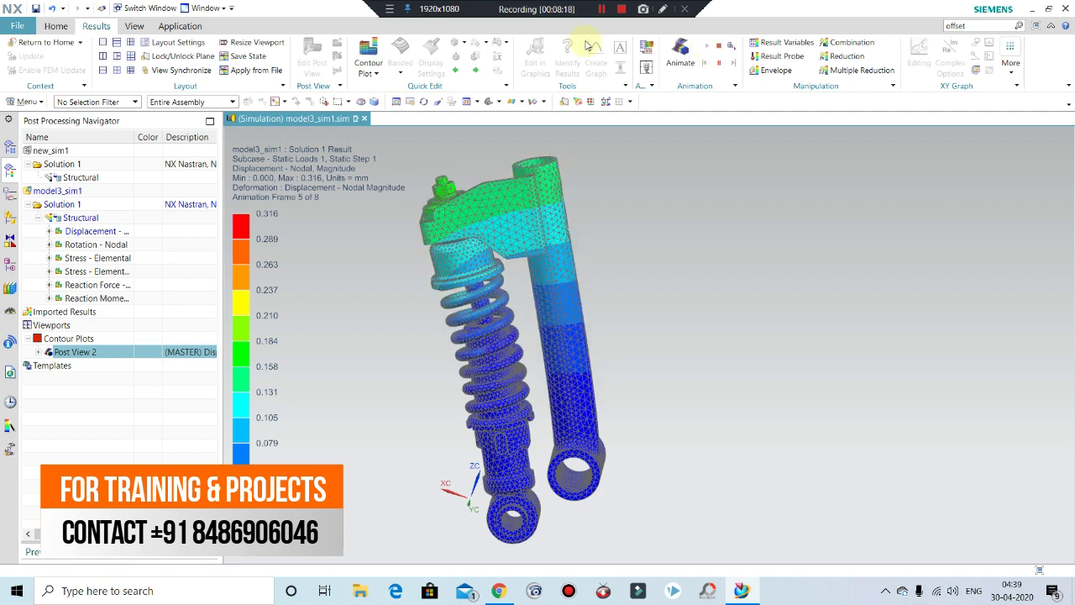
left_click(401, 74)
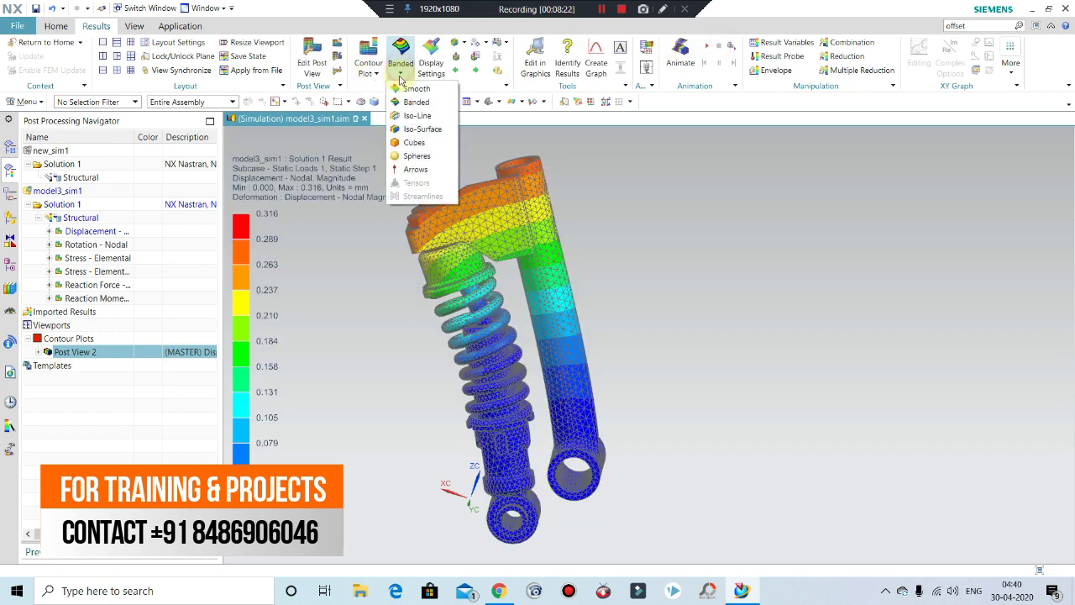
left_click(413, 129)
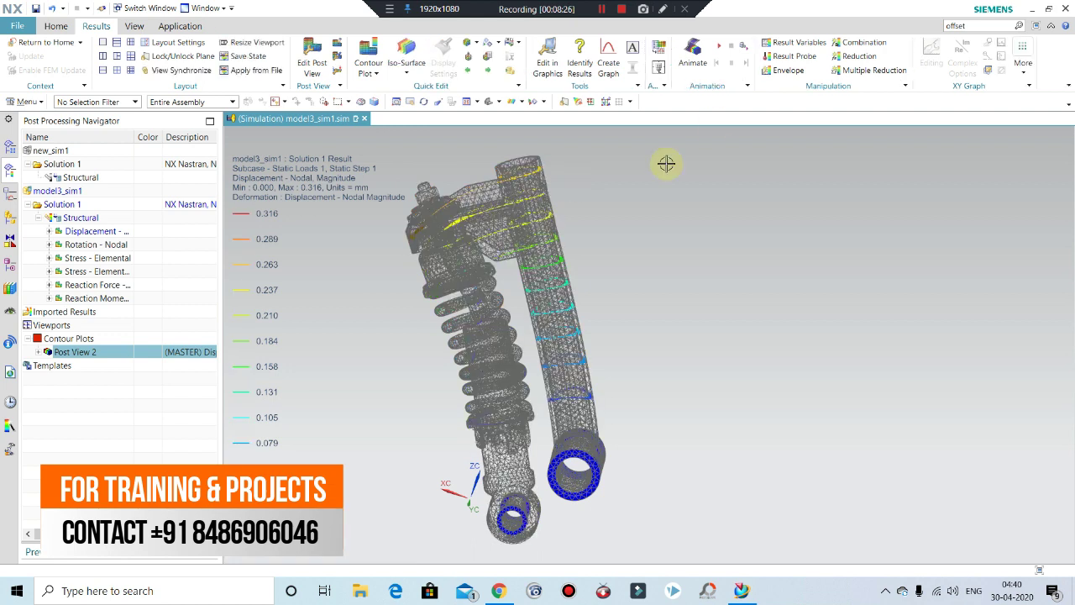
left_click(720, 49)
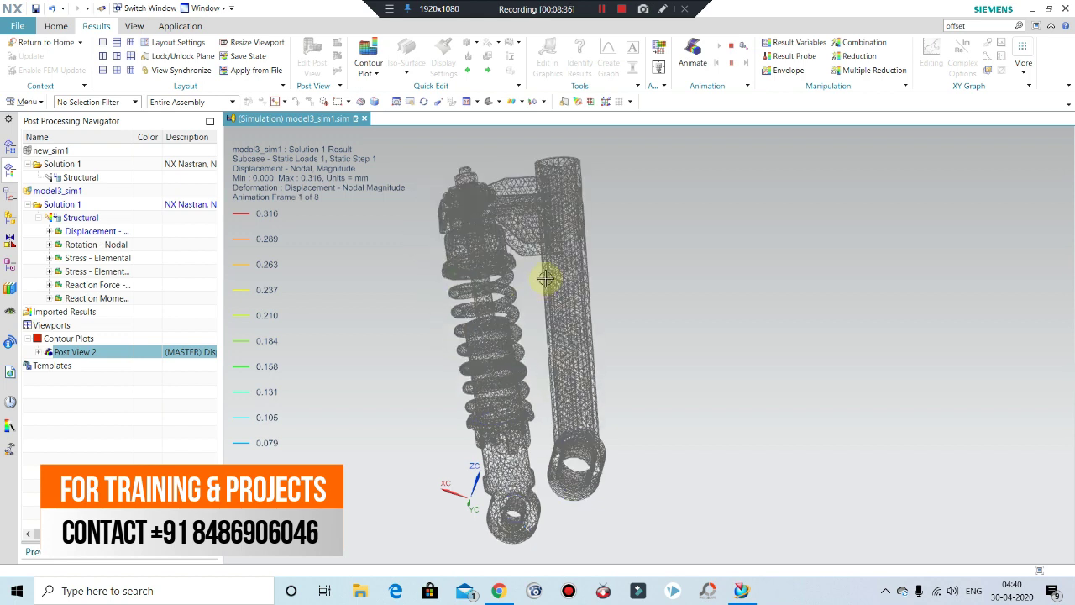
left_click(727, 48)
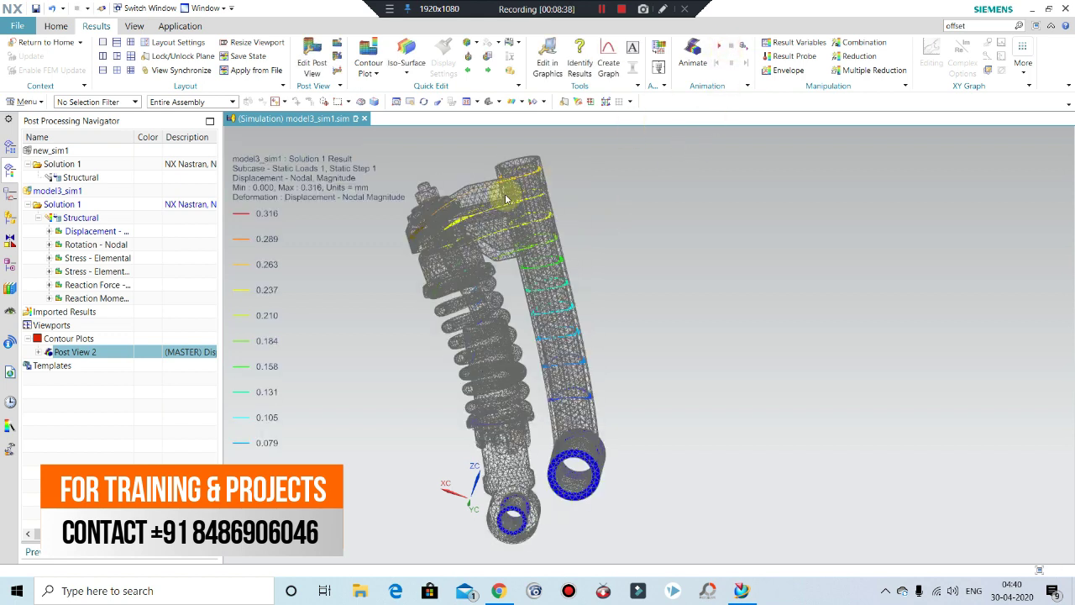
Switch the colouring to MID Based Color and animate the model.
left_click(375, 74)
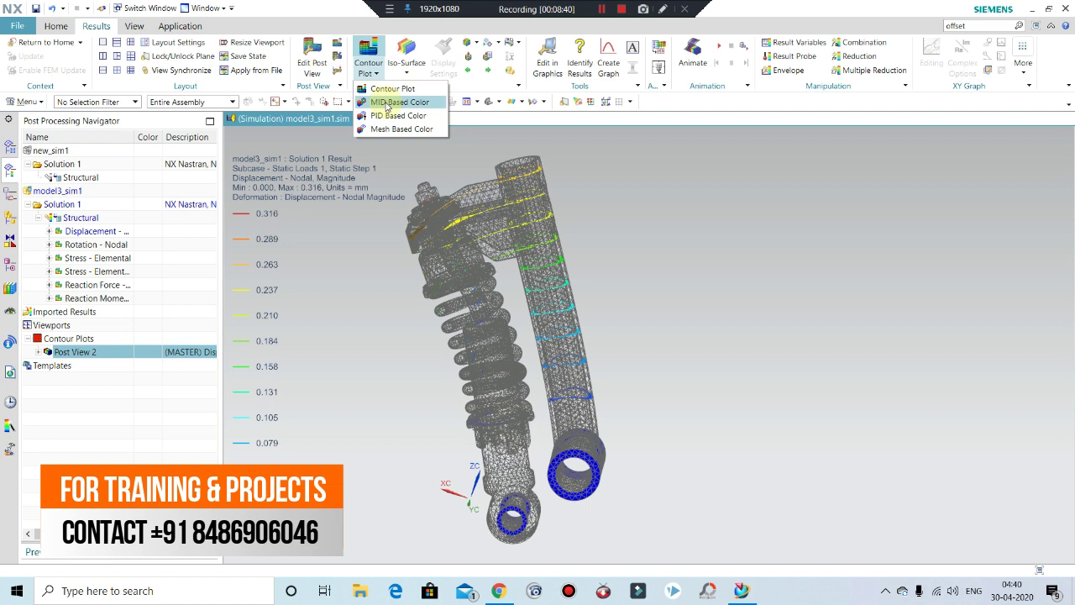
left_click(385, 101)
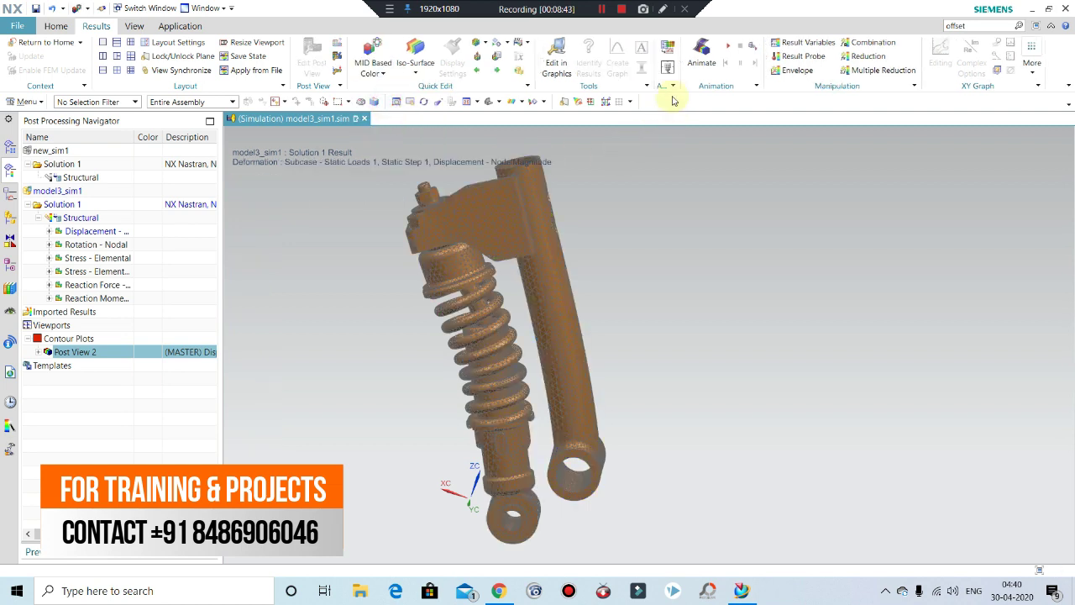
left_click(727, 44)
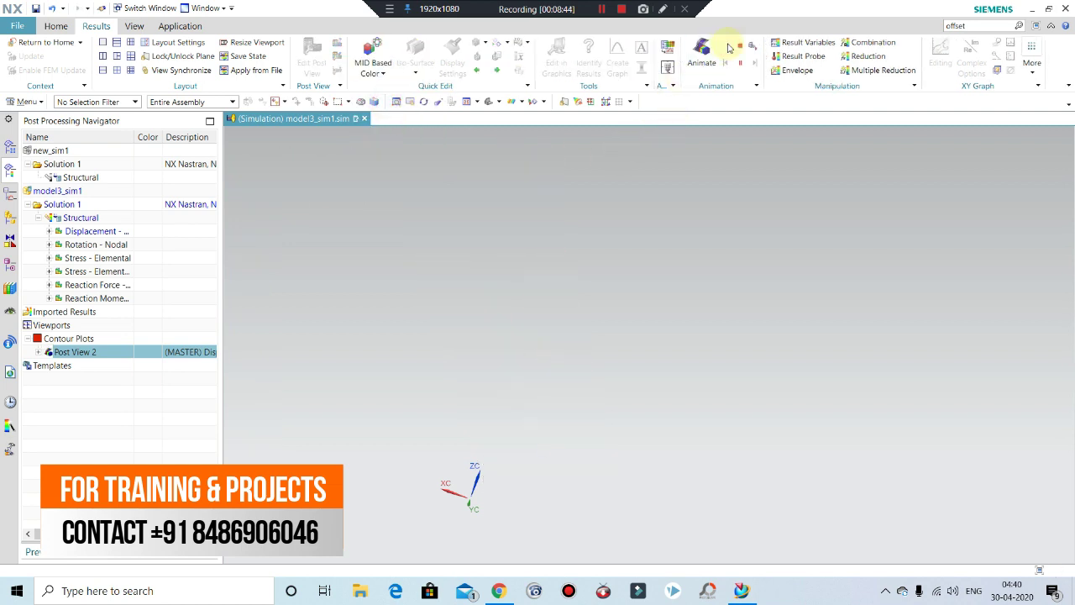